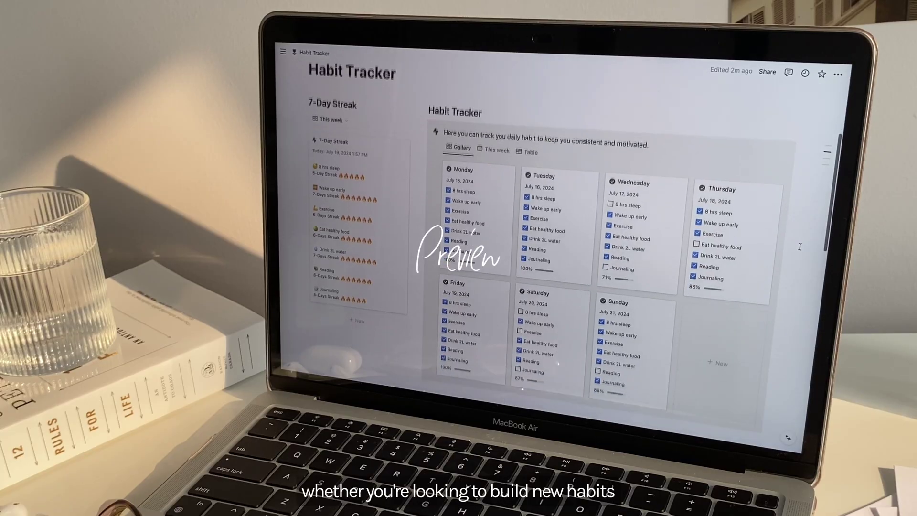
# Scroll through the finished Habit Tracker preview and tick Wake up early on the Sunday card
pyautogui.scroll(-2, 800, 246)
pyautogui.scroll(-3, 801, 247)
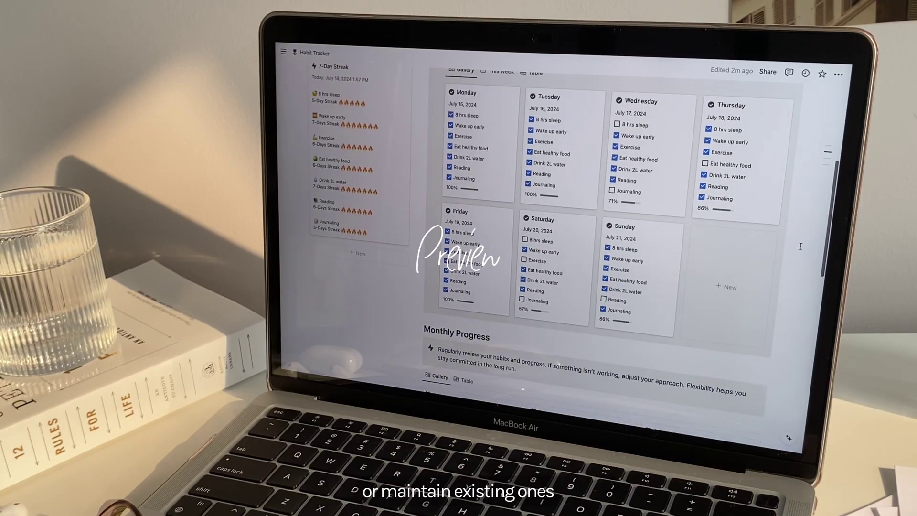
pyautogui.scroll(-3, 801, 247)
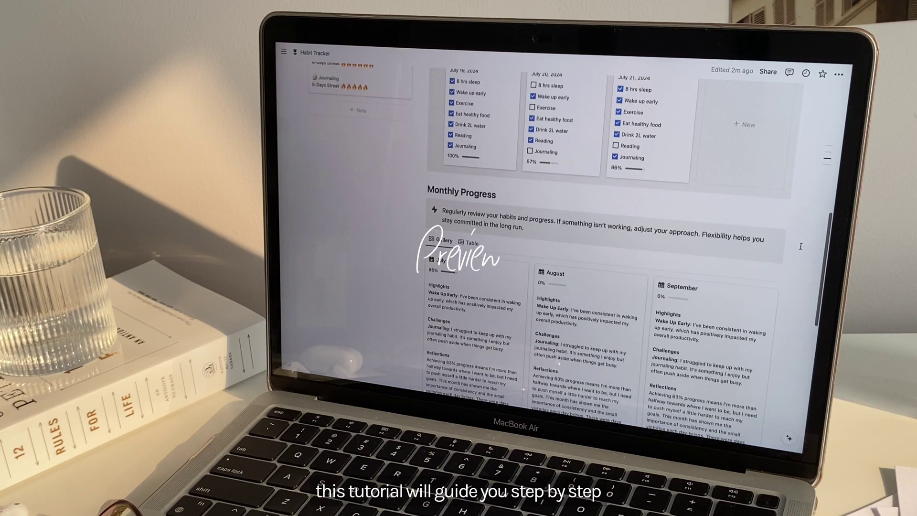
pyautogui.scroll(-5, 800, 246)
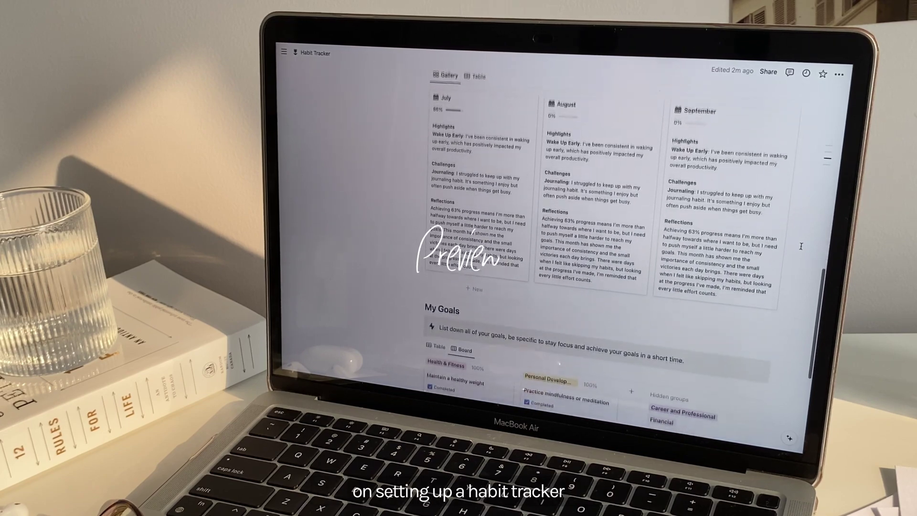
pyautogui.scroll(-3, 801, 247)
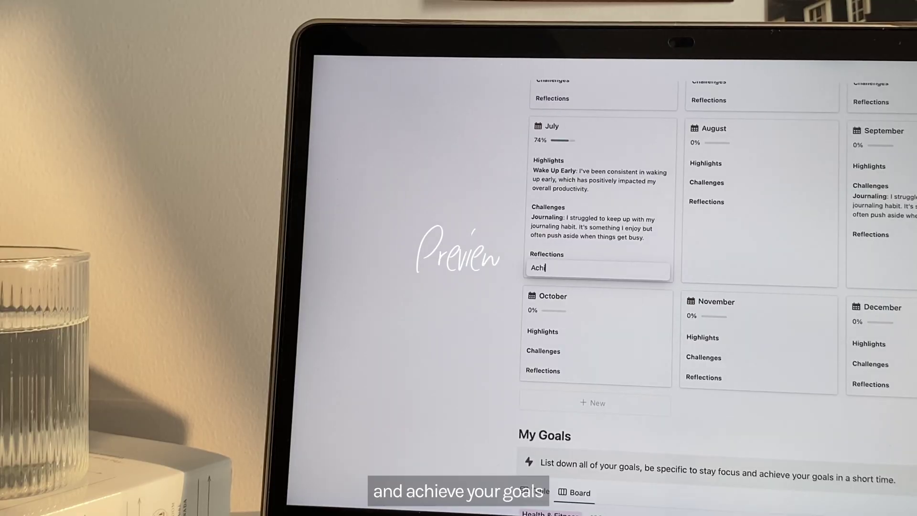
pyautogui.write('ieving 7')
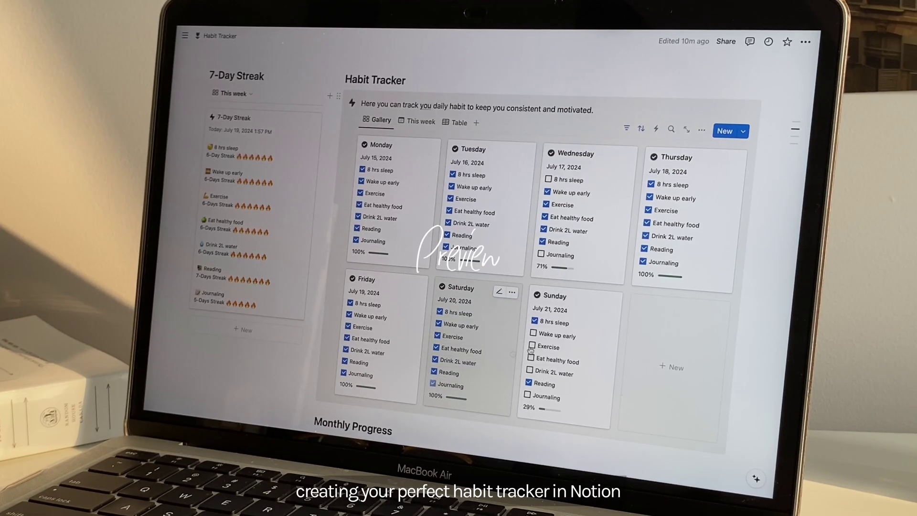
pyautogui.click(533, 333)
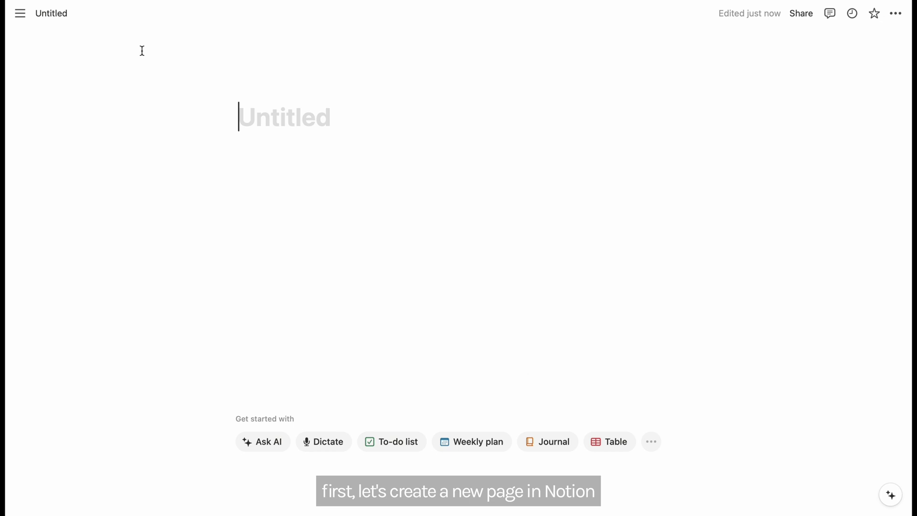
# Title the page Habit Tracker and give it a tulip icon from the Icons set
pyautogui.write('Habit Tracker')
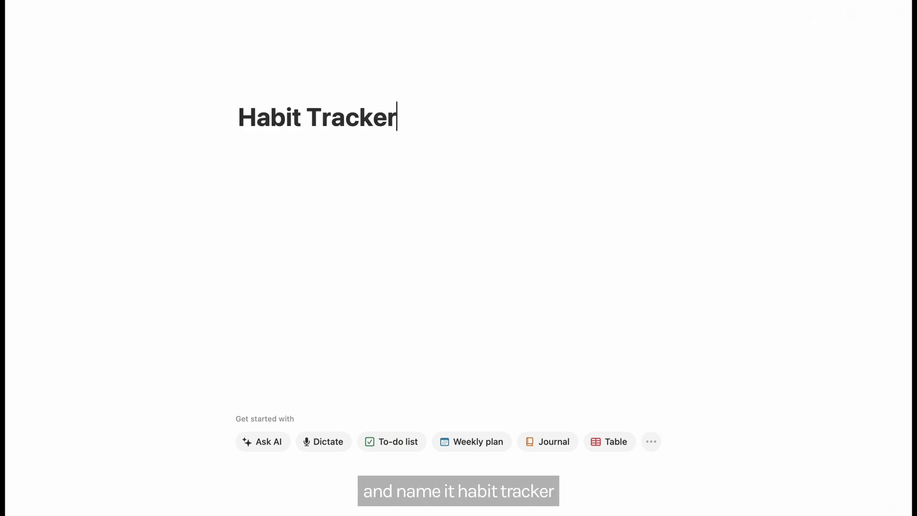
pyautogui.click(258, 89)
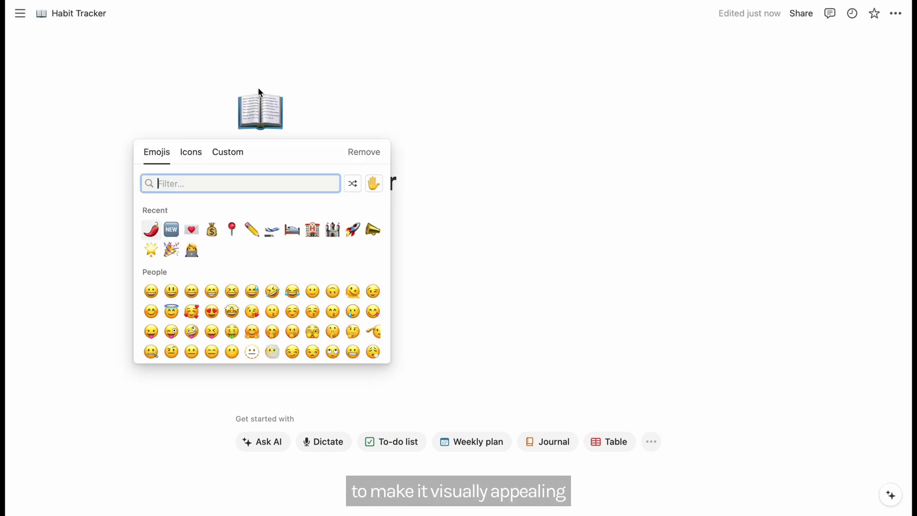
pyautogui.click(193, 154)
pyautogui.click(271, 239)
# Add a cherry blossom cover photo found by searching Unsplash for 'blossom'
pyautogui.click(258, 149)
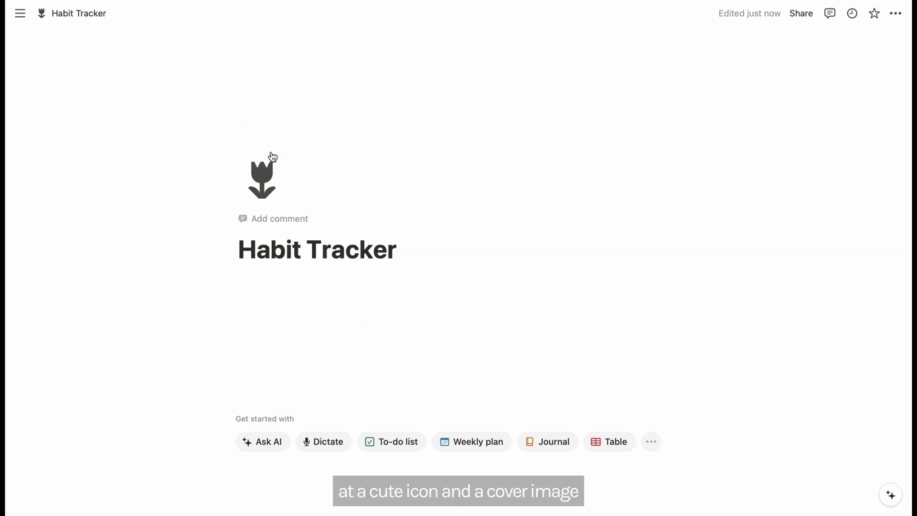
pyautogui.click(602, 48)
pyautogui.click(572, 71)
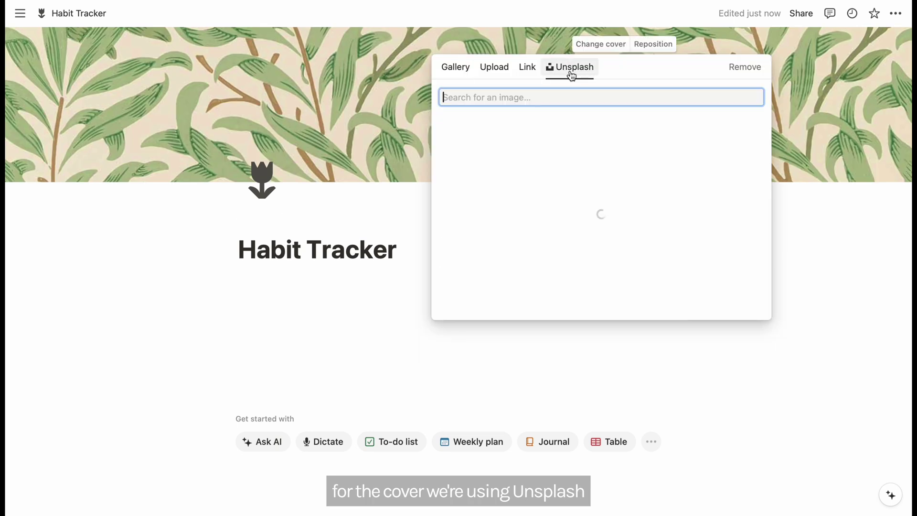
pyautogui.write('blossom')
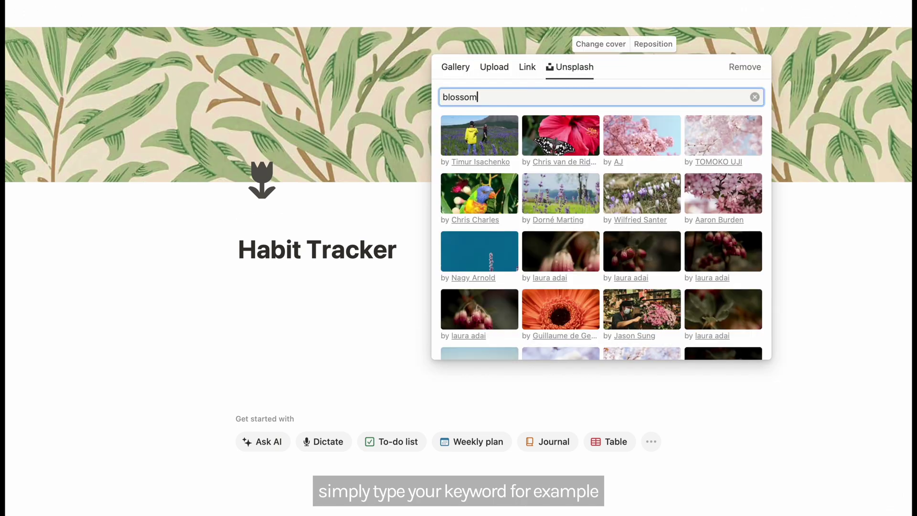
pyautogui.scroll(-3, 674, 206)
pyautogui.scroll(-5, 674, 206)
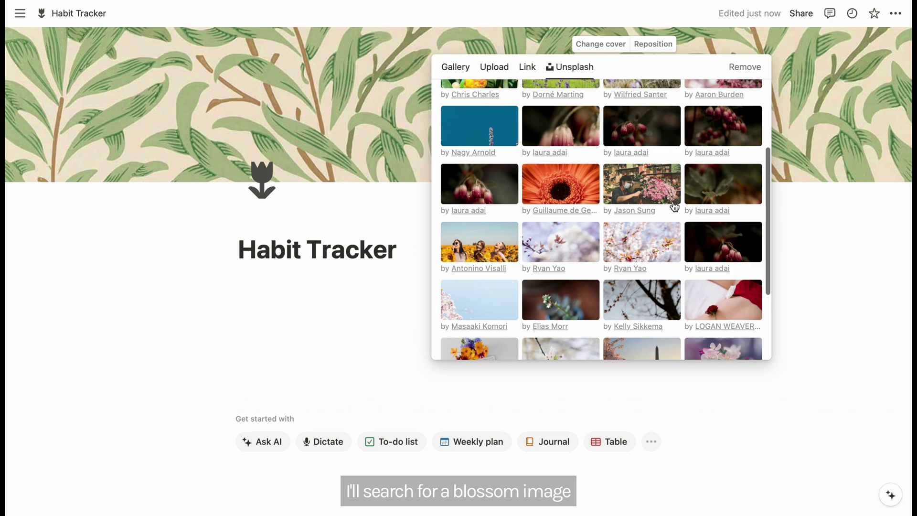
pyautogui.click(470, 302)
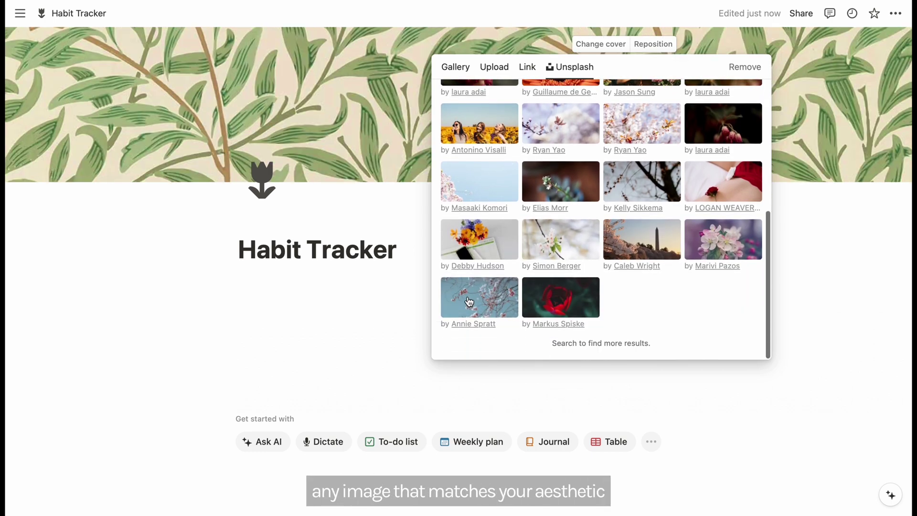
# Close the cover picker and switch the page to Full width
pyautogui.click(817, 233)
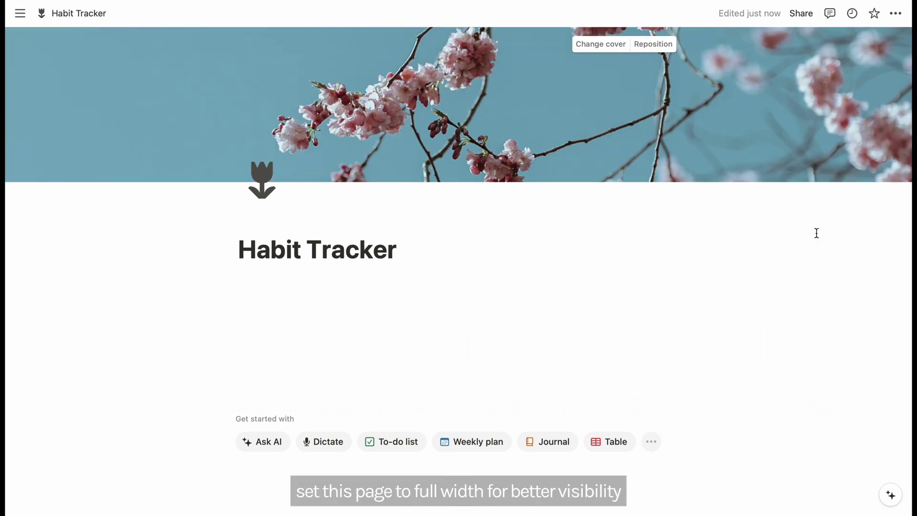
pyautogui.click(896, 14)
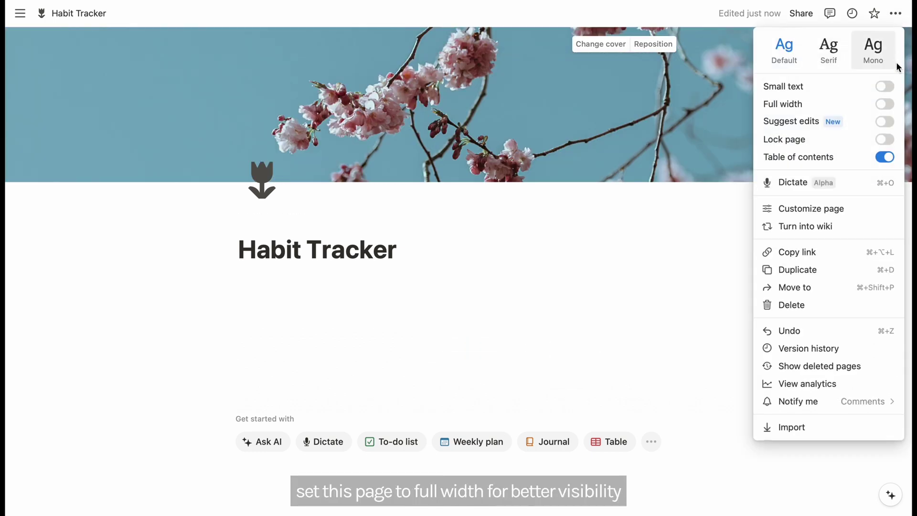
pyautogui.click(885, 104)
# Turn off top-level page discussions and backlinks under Customize page
pyautogui.click(813, 211)
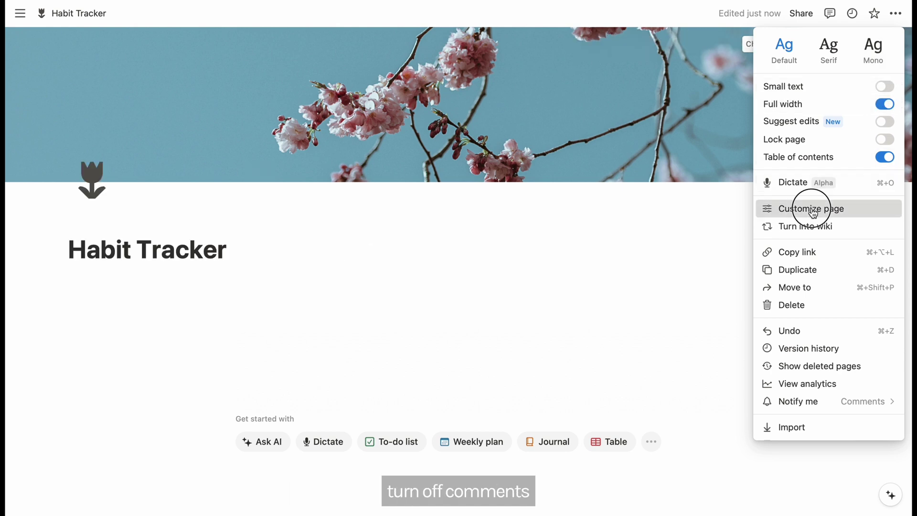
pyautogui.click(888, 85)
pyautogui.click(840, 116)
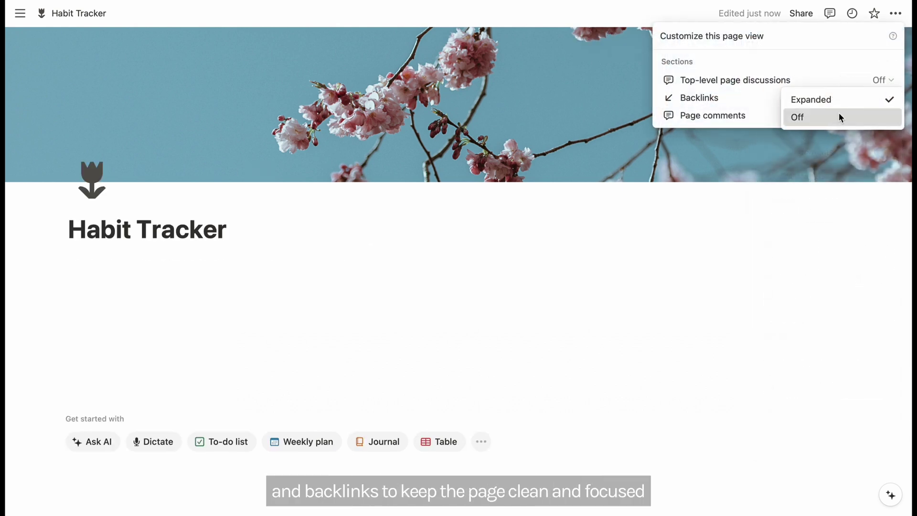
pyautogui.click(887, 98)
pyautogui.click(827, 140)
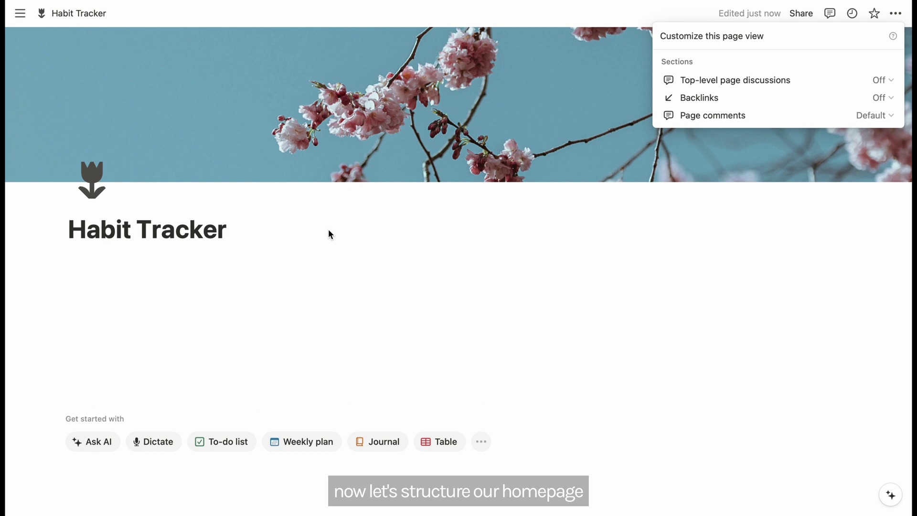
pyautogui.click(314, 279)
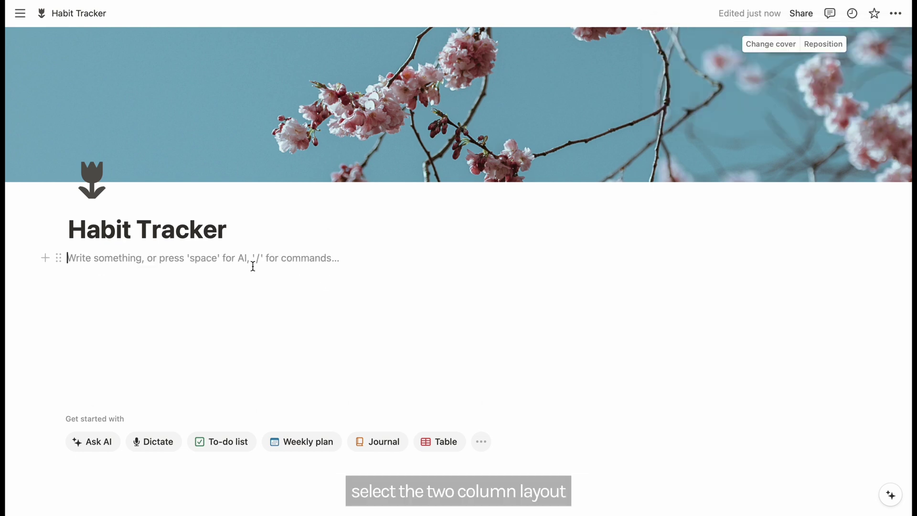
# Add a '7-Day Streak' Heading 2 and narrow its left column
pyautogui.write('/2c')
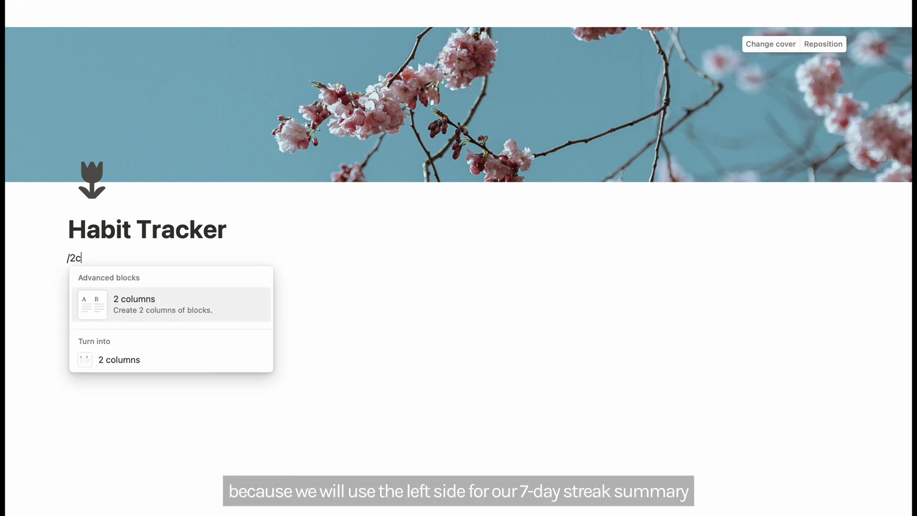
pyautogui.press('BackSpace')
pyautogui.press('BackSpace')
pyautogui.press('BackSpace')
pyautogui.write('/head')
pyautogui.press('Down')
pyautogui.press('Return')
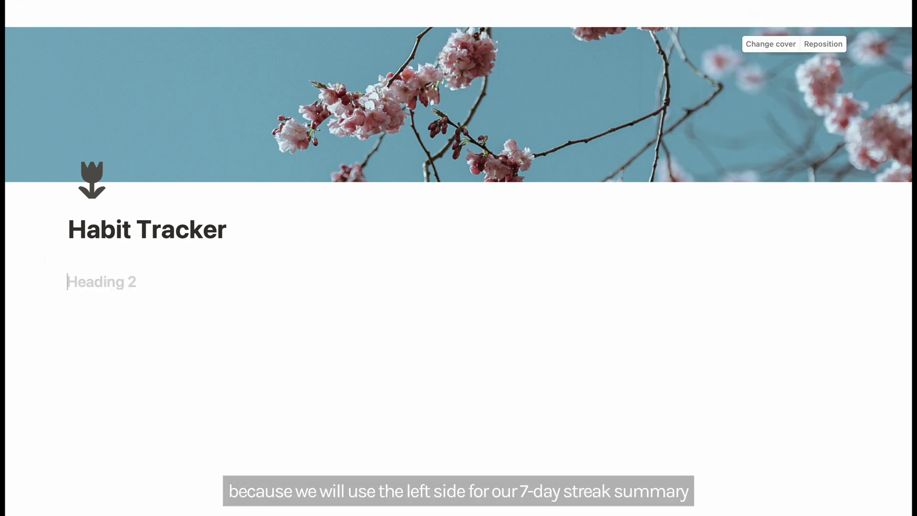
pyautogui.write('7-Day Streak')
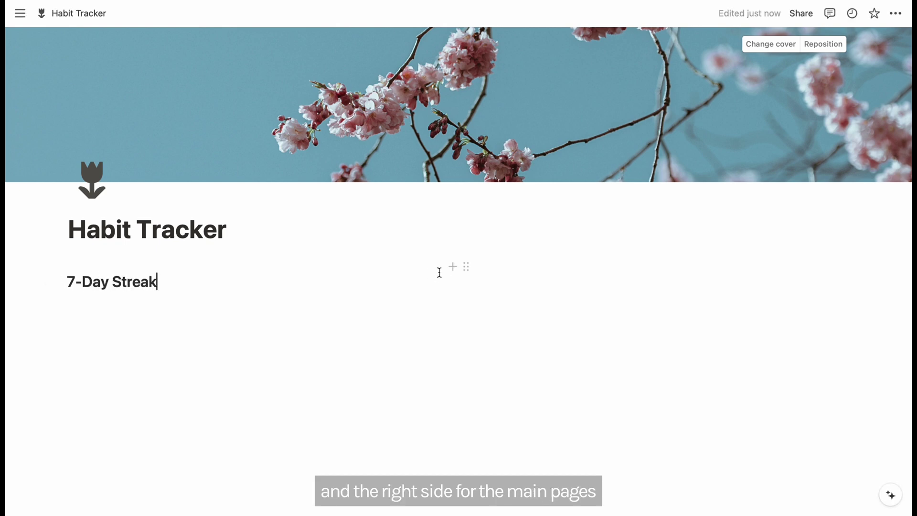
pyautogui.moveTo(331, 274); pyautogui.dragTo(292, 276)
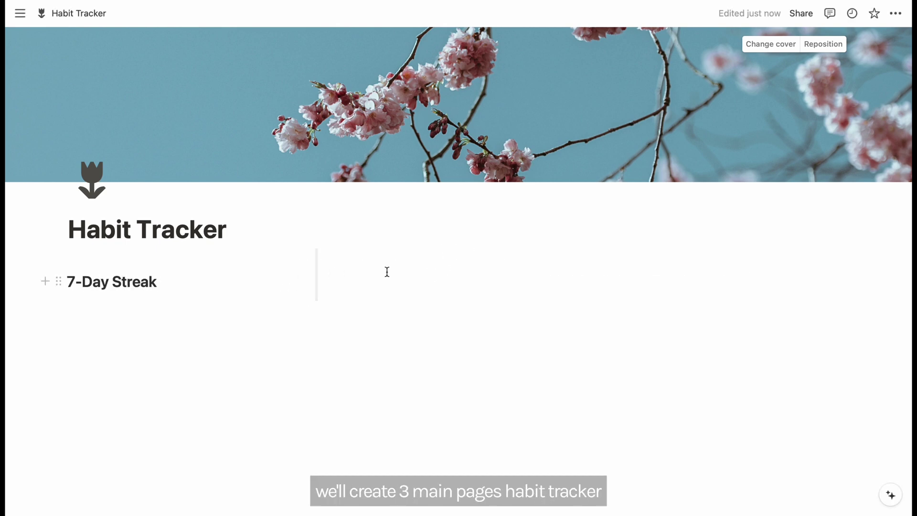
# Make Habit Tracker, Monthly Progress and Goals Heading 2 sections in the right column
pyautogui.write('Habit ')
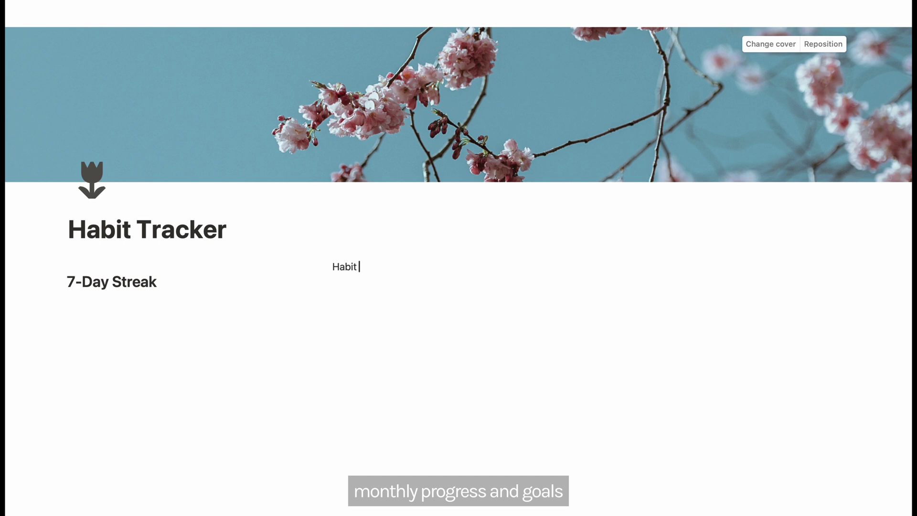
pyautogui.write('ss')
pyautogui.press('Return')
pyautogui.write('G')
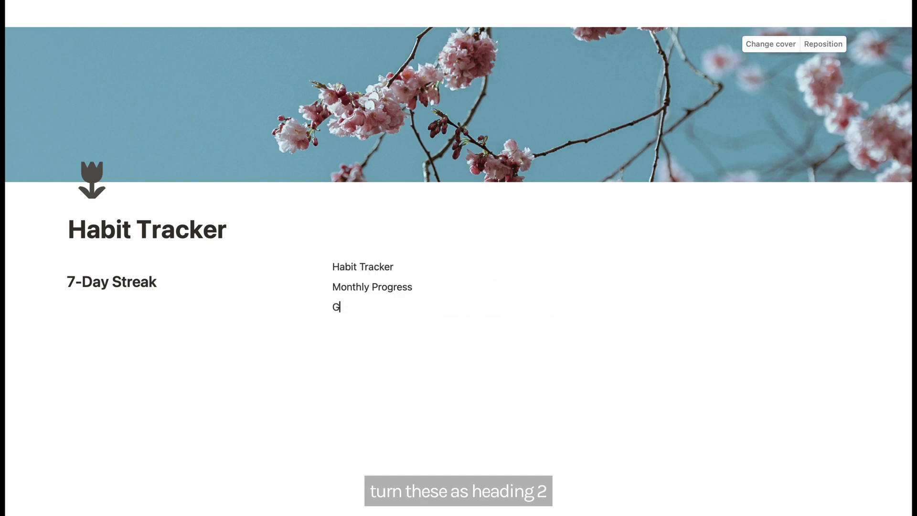
pyautogui.moveTo(359, 308); pyautogui.dragTo(322, 267)
pyautogui.click(325, 266)
pyautogui.moveTo(242, 244)
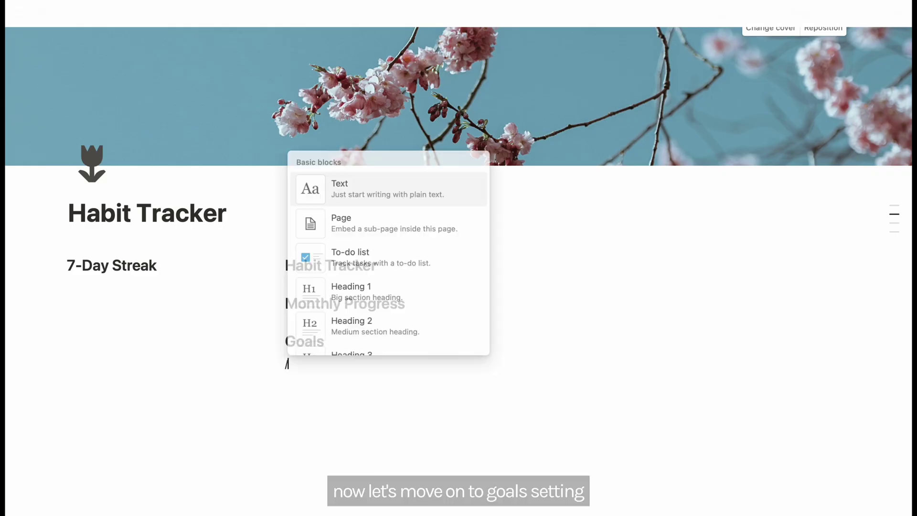
# Insert a new table under Goals, title it Goals and hide the title
pyautogui.click(385, 282)
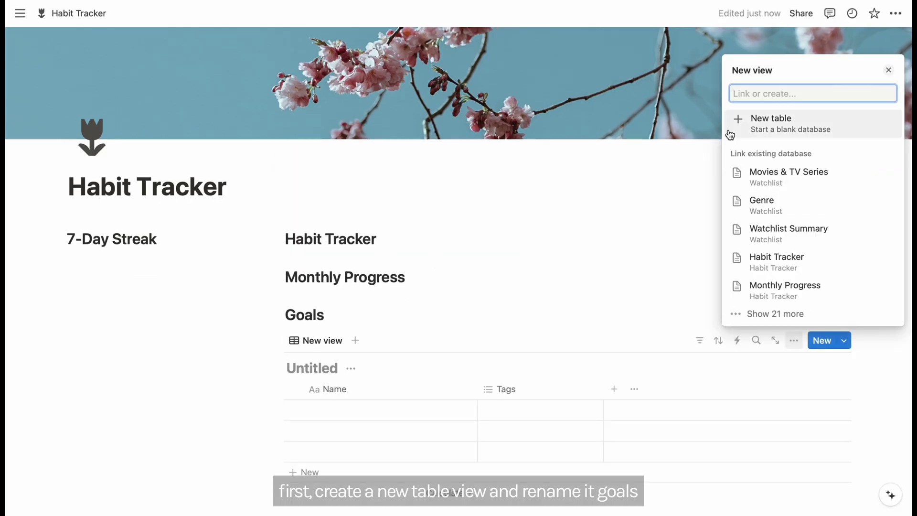
pyautogui.click(731, 135)
pyautogui.scroll(-2, 397, 350)
pyautogui.click(351, 309)
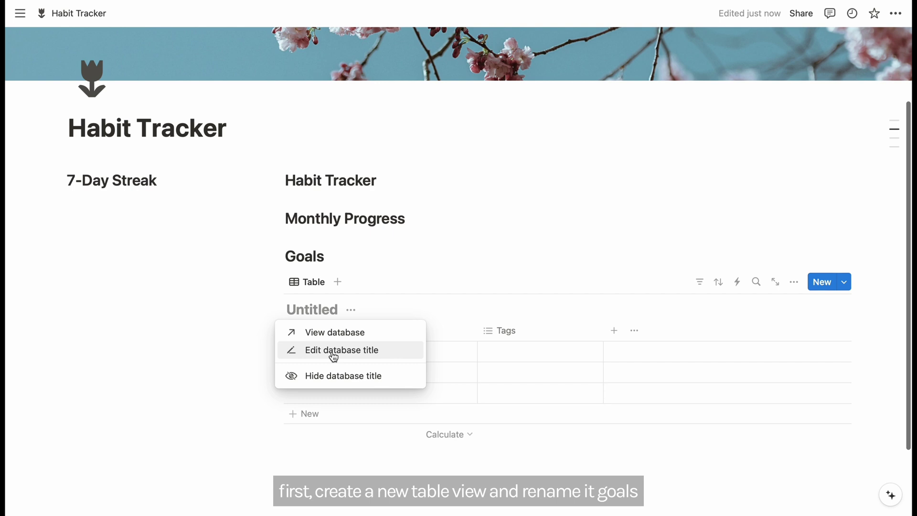
pyautogui.click(333, 354)
pyautogui.write('Goals')
pyautogui.click(337, 311)
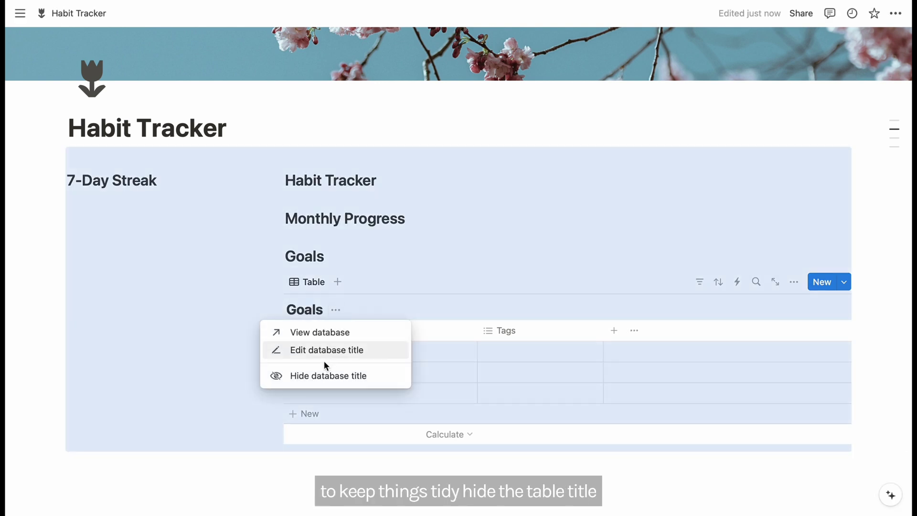
pyautogui.click(377, 374)
# Change the Tags property's type to Select
pyautogui.click(500, 307)
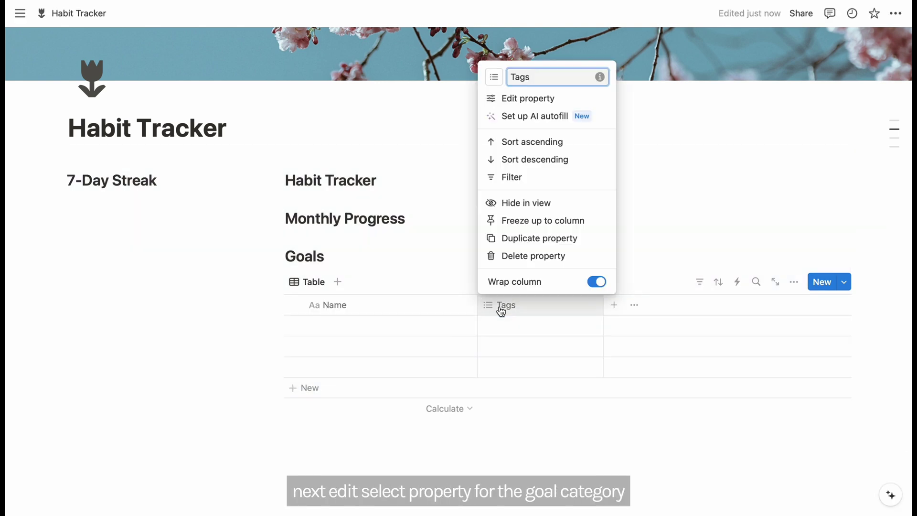
pyautogui.click(506, 98)
pyautogui.click(872, 301)
pyautogui.click(759, 310)
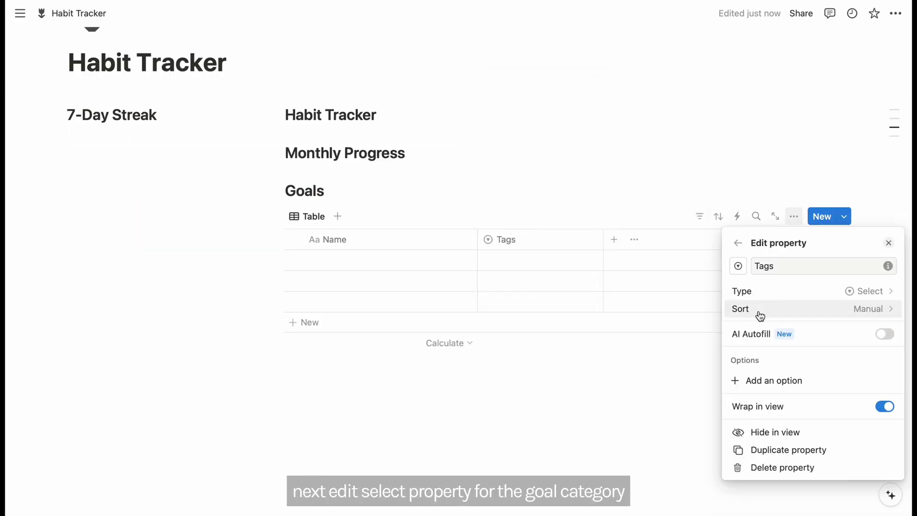
# Add Tags options Health and Fitness, Personal Development, Career and Professional, and Finance
pyautogui.click(773, 384)
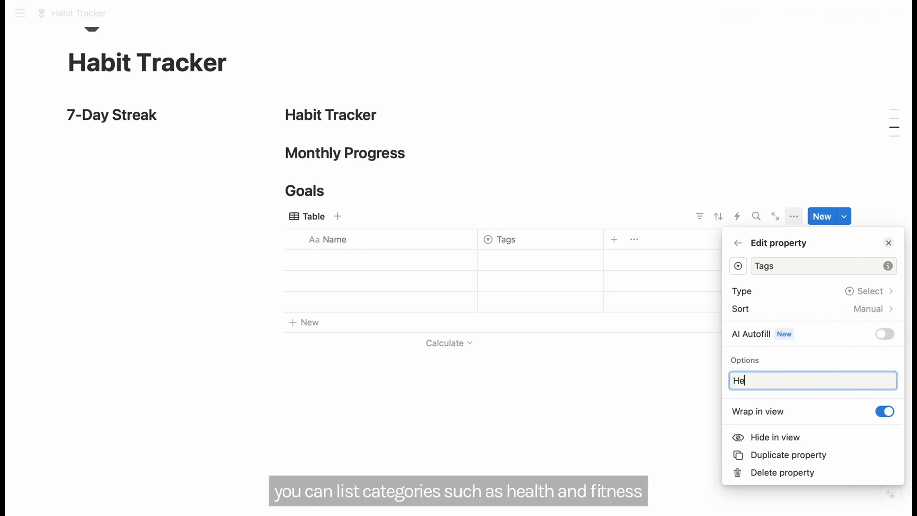
pyautogui.write('Health and Fitness')
pyautogui.press('Return')
pyautogui.write('P')
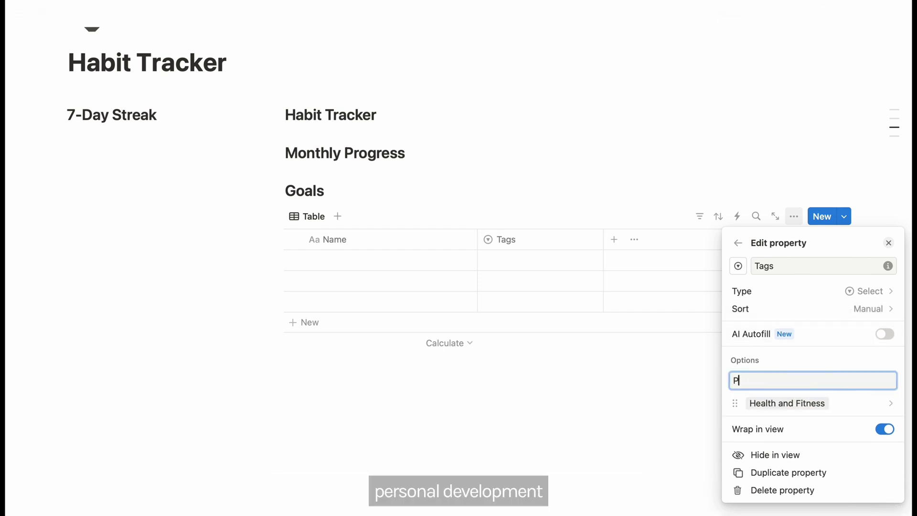
pyautogui.write('ersonal Development')
pyautogui.press('Return')
pyautogui.write('CAr')
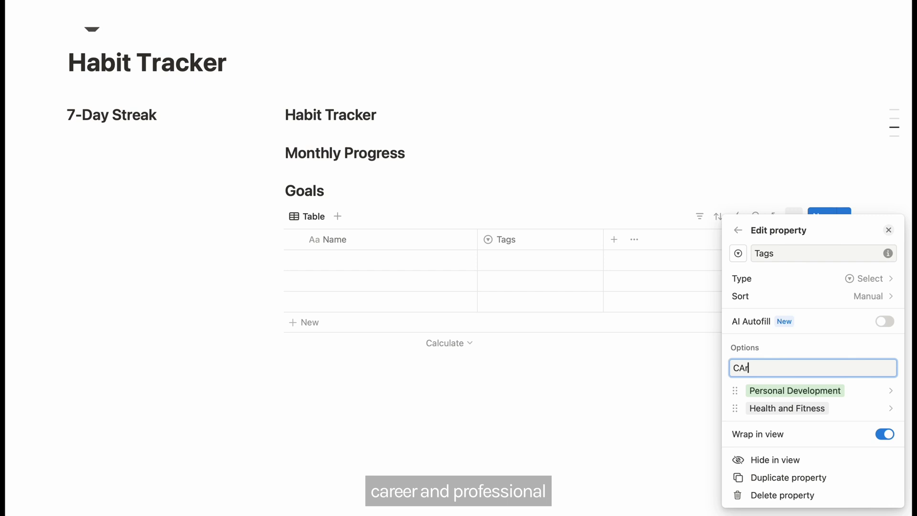
pyautogui.write('eer and Profe')
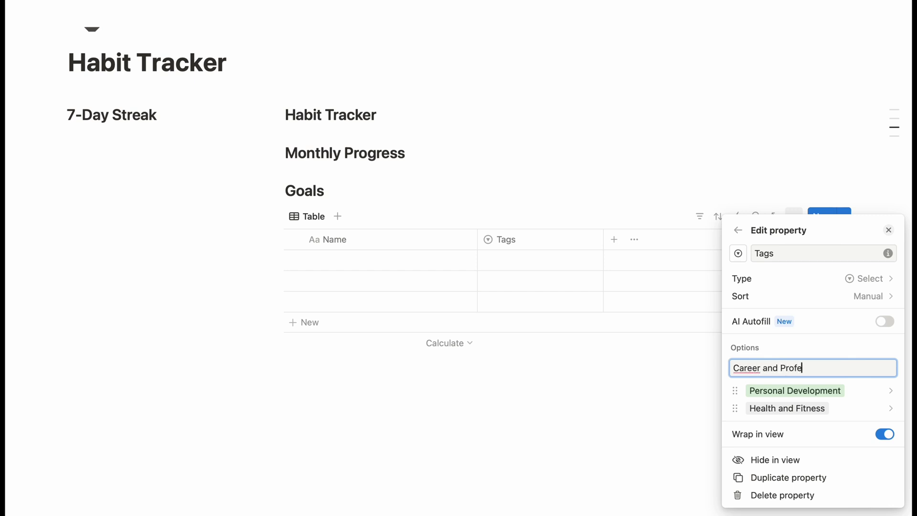
pyautogui.write('ssional')
pyautogui.press('Return')
pyautogui.write('Finance')
pyautogui.press('Return')
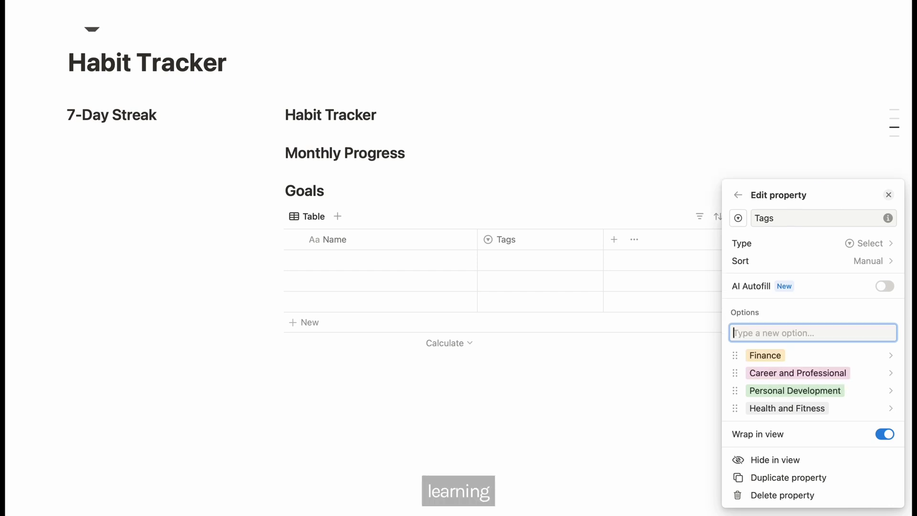
# Add Learning, Home and Lifestyle, Wellness and Self-Care options, moving Health and Fitness to the top
pyautogui.write('Learning')
pyautogui.press('Return')
pyautogui.write('Home and Li')
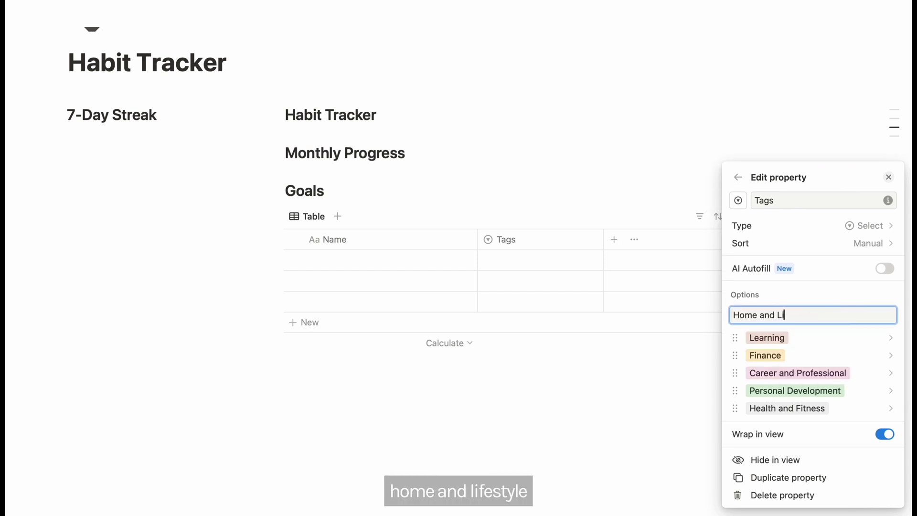
pyautogui.write('festyle')
pyautogui.press('Return')
pyautogui.write('Wellnes')
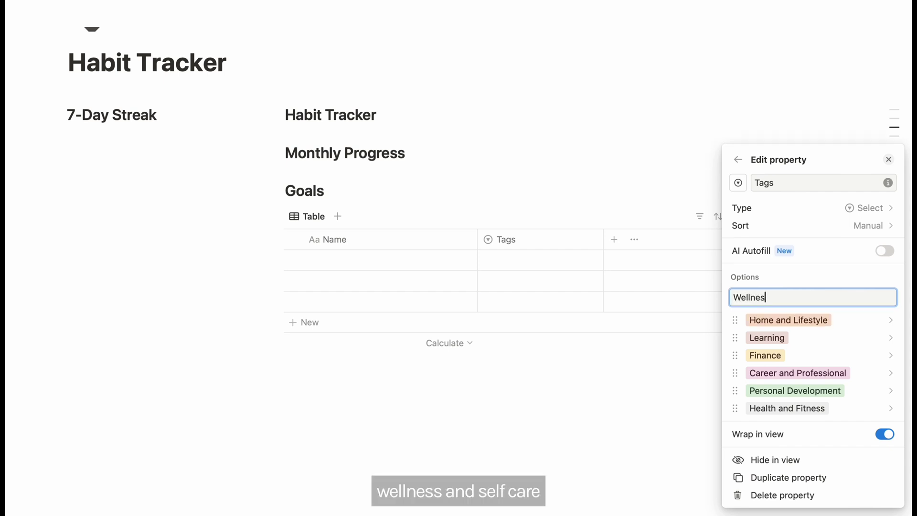
pyautogui.write('s')
pyautogui.press('Return')
pyautogui.write('Self-Cae')
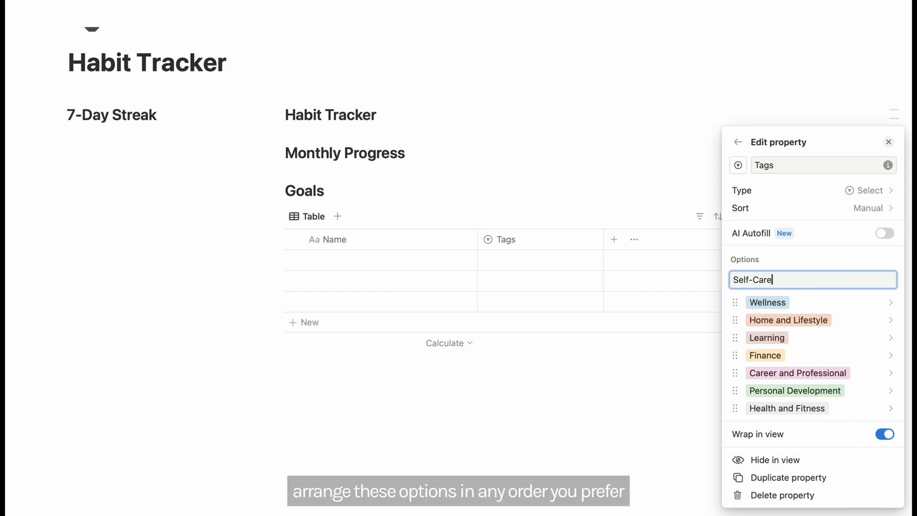
pyautogui.press('Return')
pyautogui.moveTo(736, 408)
pyautogui.mouseDown()
pyautogui.moveTo(734, 285)
pyautogui.moveTo(733, 374)
pyautogui.moveTo(735, 303)
pyautogui.moveTo(733, 357)
pyautogui.mouseUp()
# Add a narrow Completed checkbox column and enter goals like Eat a healthy balanced diet
pyautogui.click(607, 280)
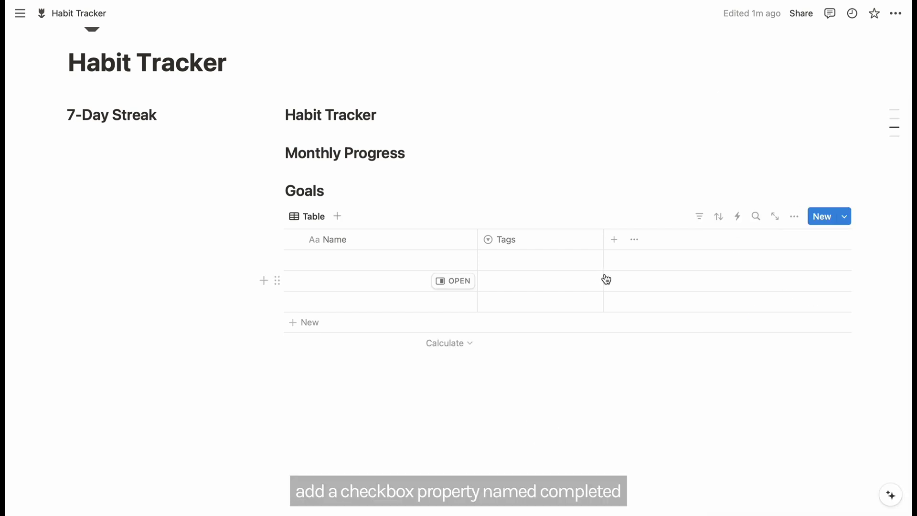
pyautogui.click(615, 240)
pyautogui.scroll(-3, 803, 368)
pyautogui.click(771, 366)
pyautogui.write('C')
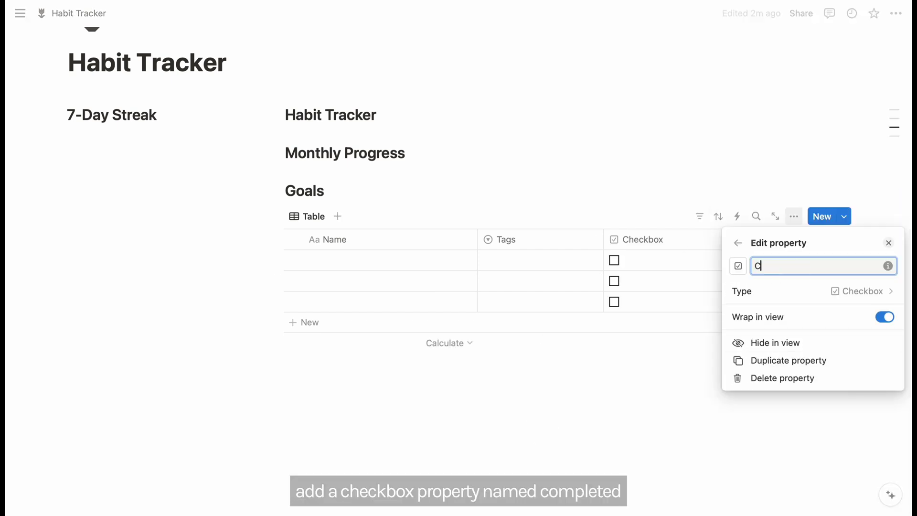
pyautogui.write('ompleted')
pyautogui.click(608, 389)
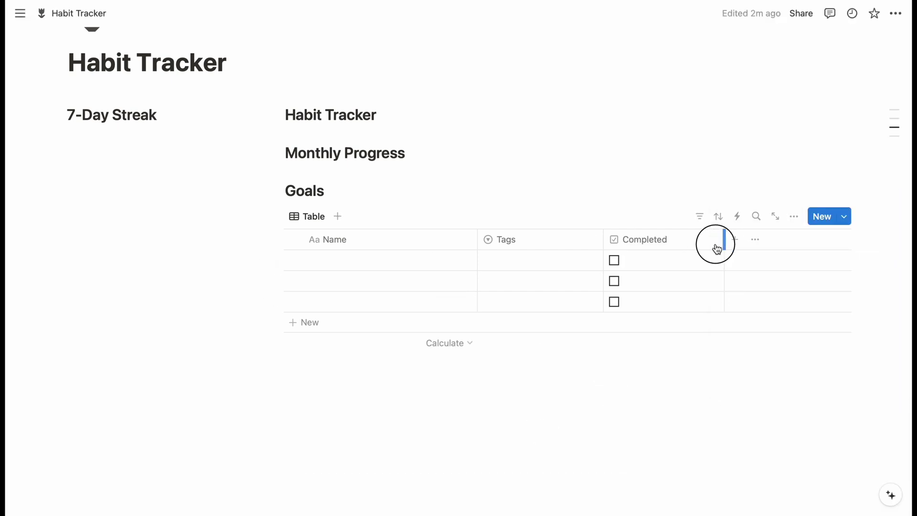
pyautogui.moveTo(717, 248); pyautogui.dragTo(631, 259)
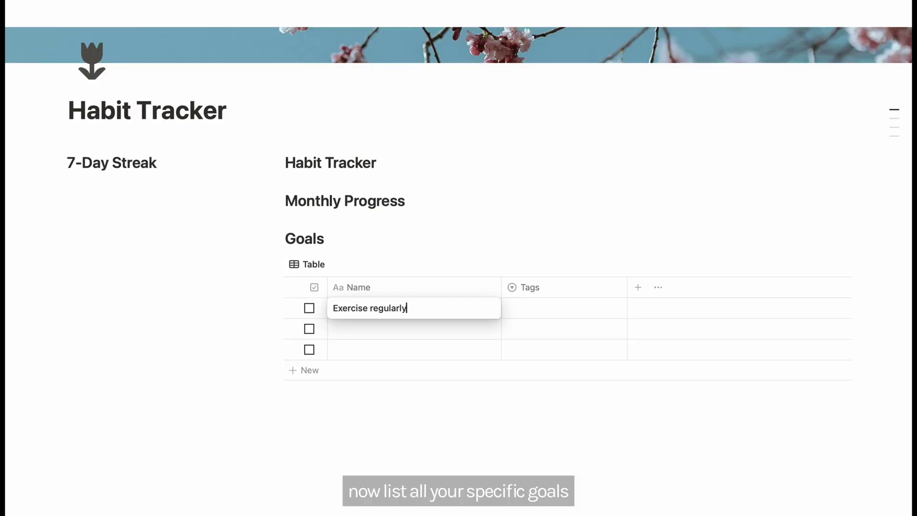
pyautogui.click(414, 329)
pyautogui.write('EAt a healthy balanced diet')
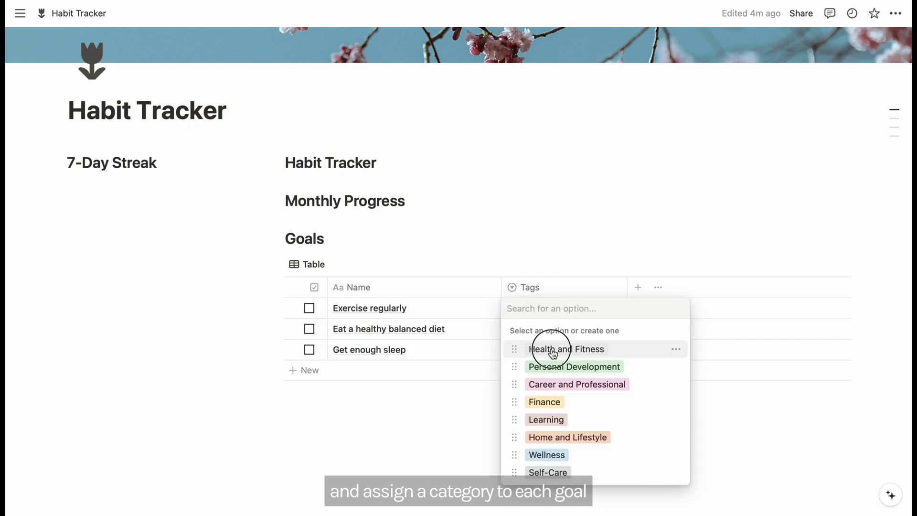
# Tag a goal's category and add a Board view of Goals with its title hidden
pyautogui.click(547, 352)
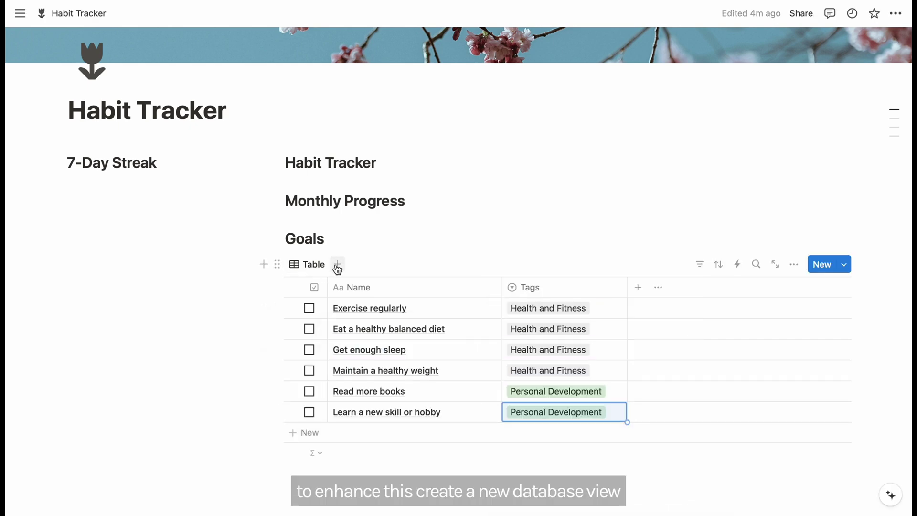
pyautogui.click(338, 264)
pyautogui.click(286, 336)
pyautogui.scroll(-3, 447, 340)
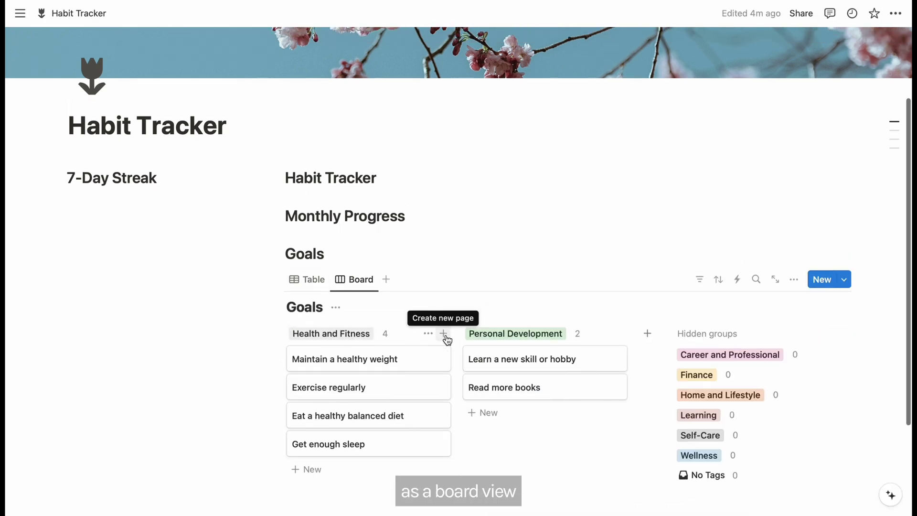
pyautogui.click(336, 244)
pyautogui.click(313, 310)
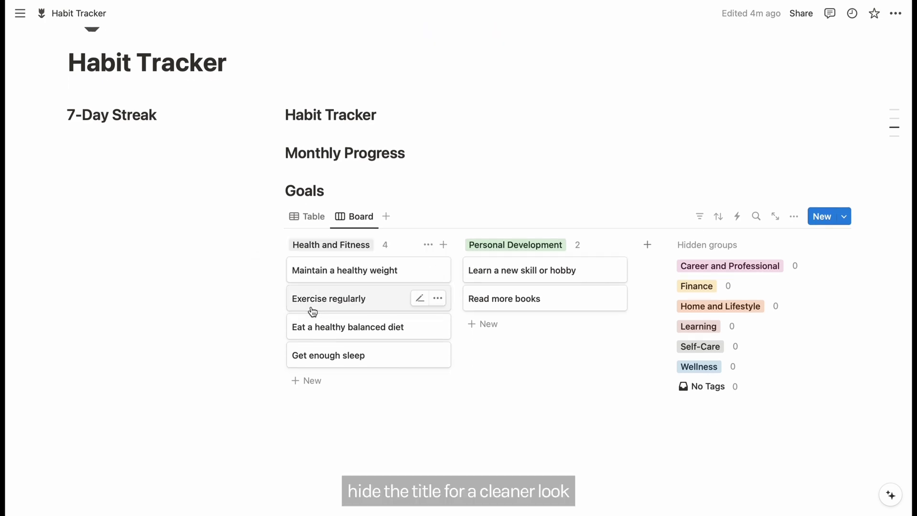
# Show the Completed checkbox on board cards and mark Exercise regularly completed
pyautogui.click(795, 216)
pyautogui.click(768, 272)
pyautogui.click(875, 354)
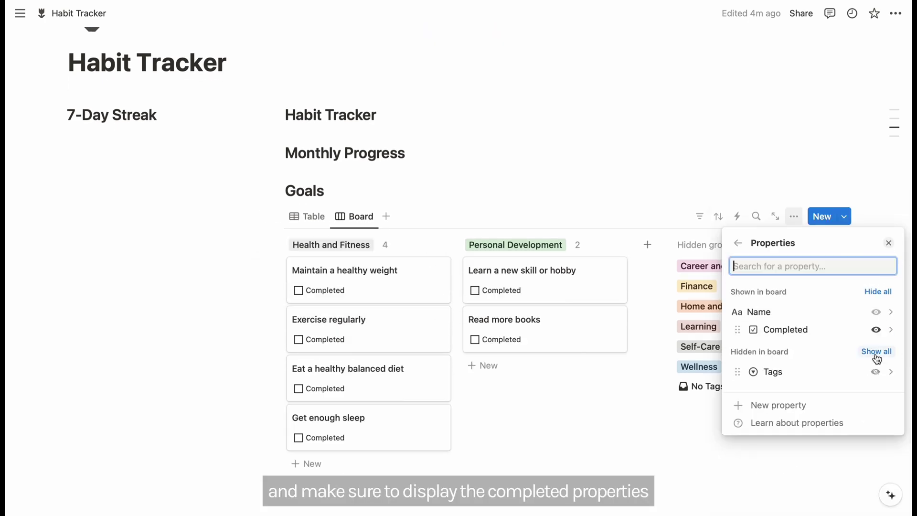
pyautogui.click(619, 432)
pyautogui.scroll(-2, 620, 432)
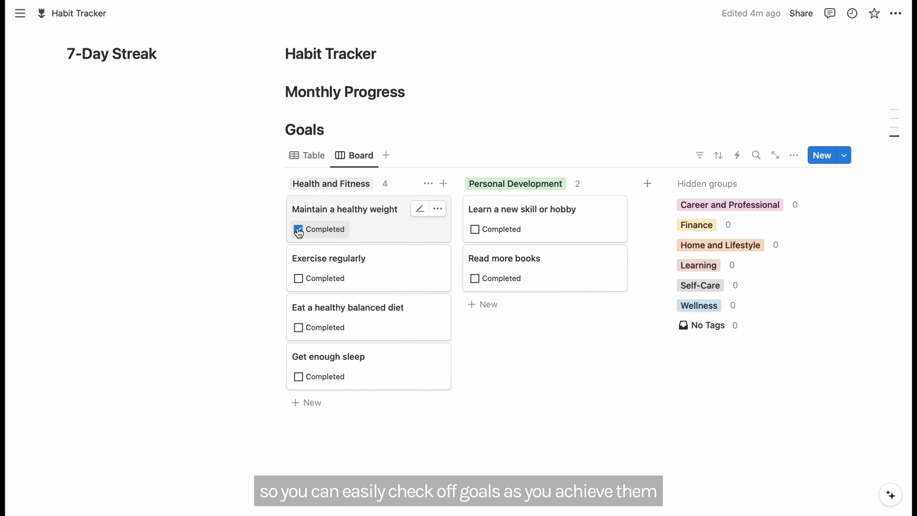
pyautogui.click(300, 278)
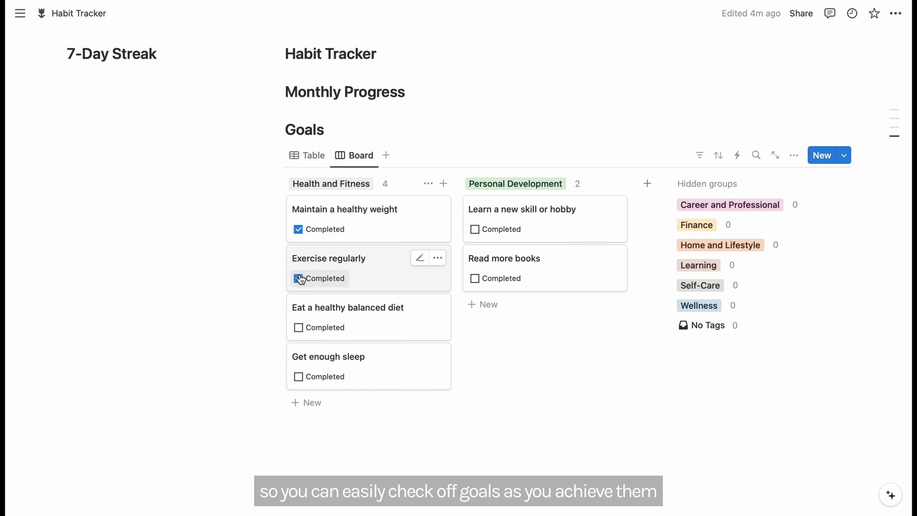
# Change each group's count to Percent checked of the Completed property
pyautogui.click(388, 191)
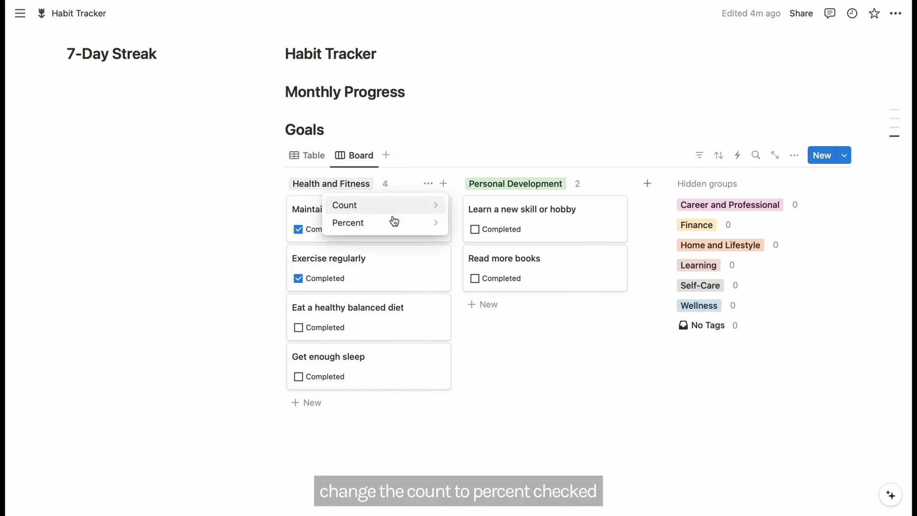
pyautogui.moveTo(391, 225)
pyautogui.moveTo(562, 232)
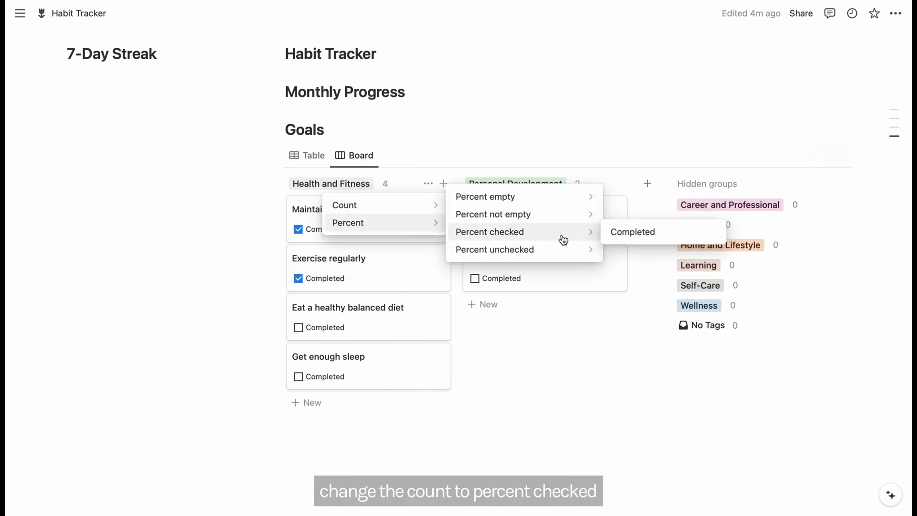
pyautogui.click(637, 233)
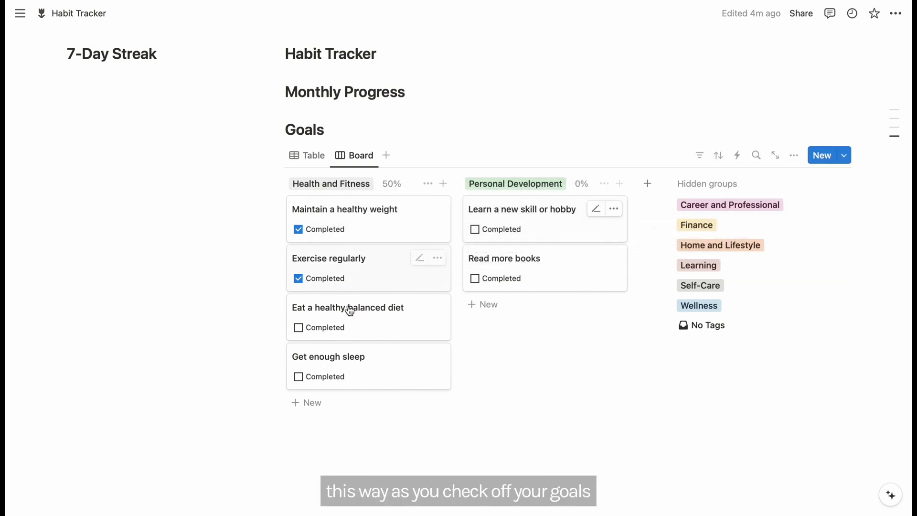
# Tick Eat a healthy balanced diet and Learn a new skill or hobby, then move the Board tab first
pyautogui.click(298, 328)
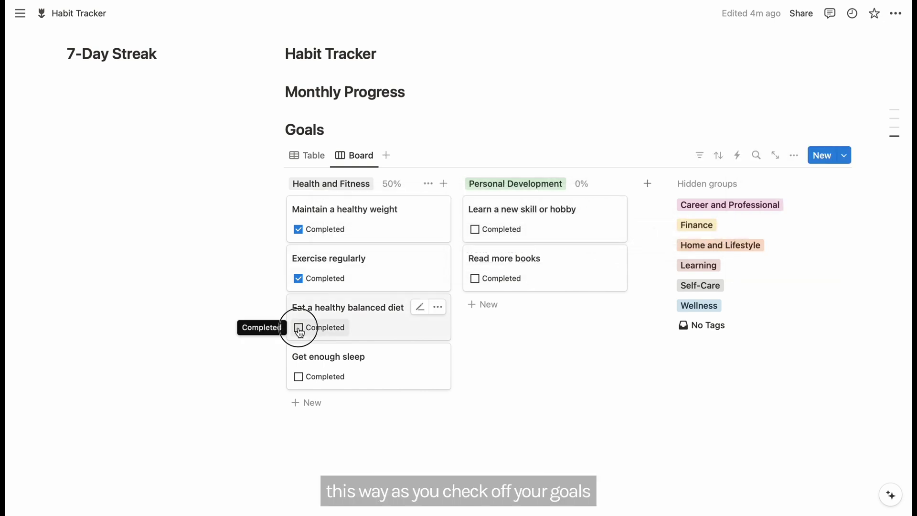
pyautogui.click(475, 230)
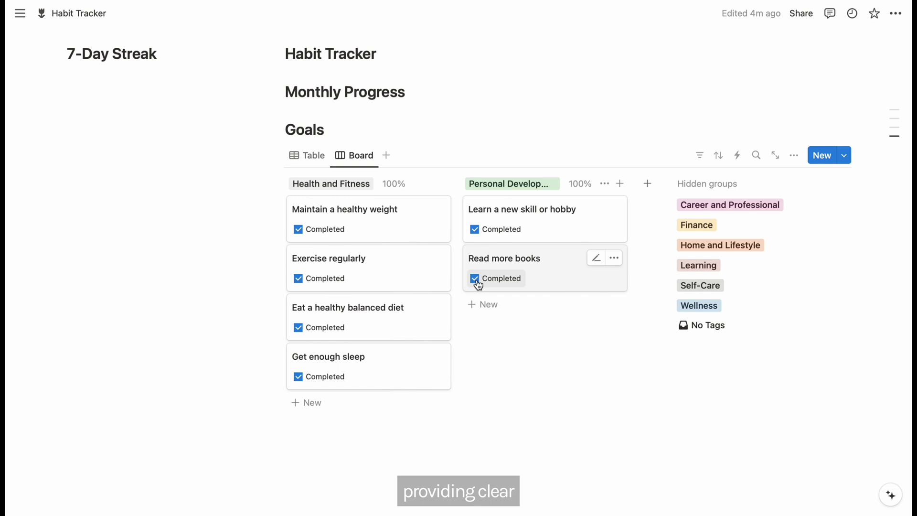
pyautogui.scroll(1, 416, 230)
pyautogui.moveTo(357, 181); pyautogui.dragTo(326, 185)
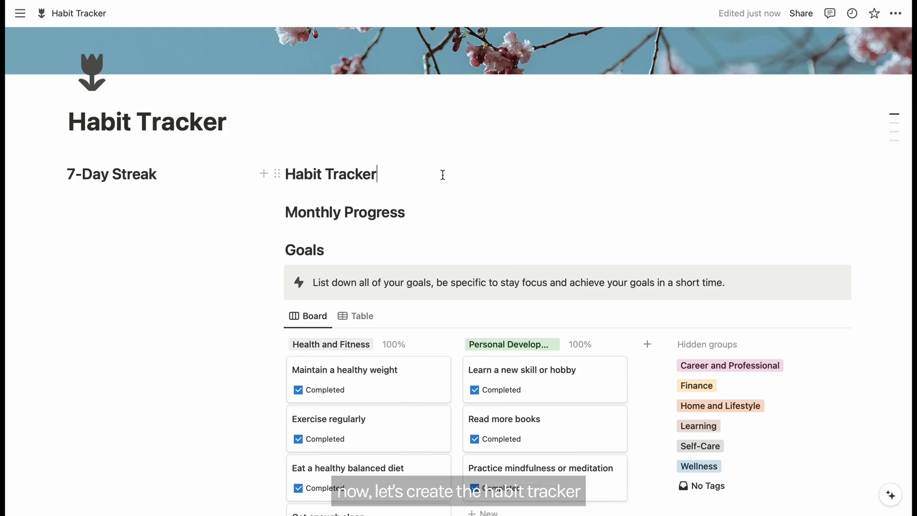
# Insert a new table under the Habit Tracker heading, titled Habit Tracker with the title hidden
pyautogui.press('Return')
pyautogui.write('/table')
pyautogui.press('Down')
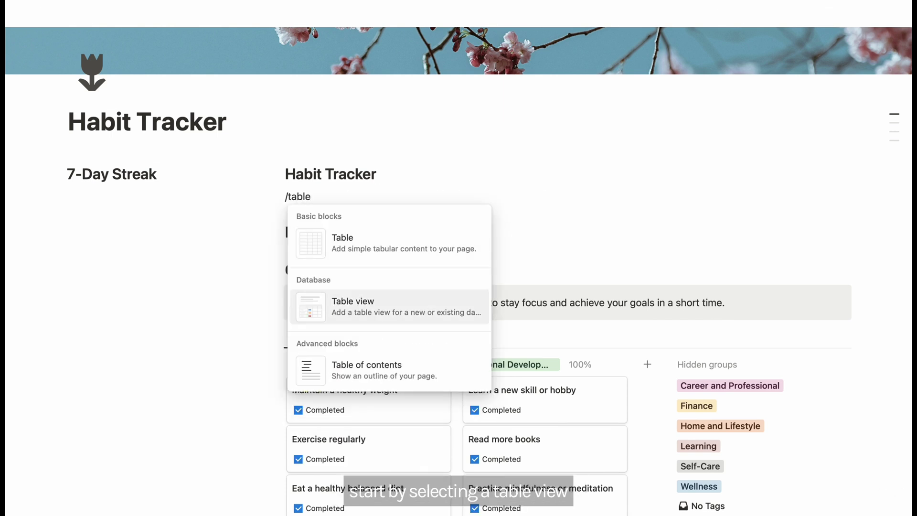
pyautogui.press('Return')
pyautogui.click(781, 286)
pyautogui.click(351, 227)
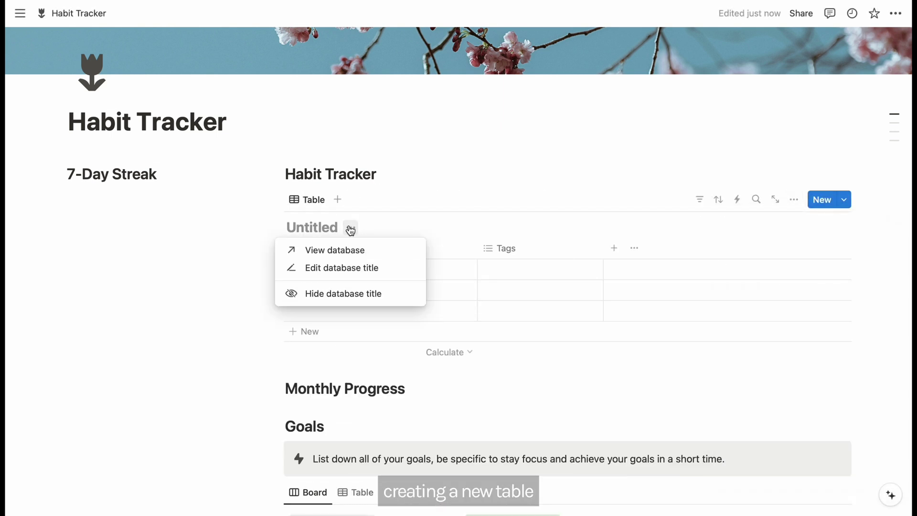
pyautogui.click(339, 268)
pyautogui.write('Habit Track')
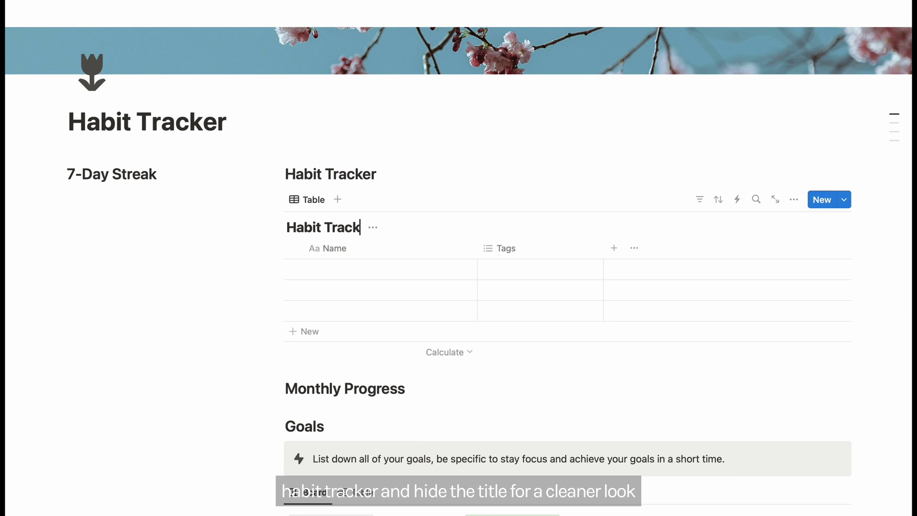
pyautogui.write('er')
pyautogui.click(383, 227)
pyautogui.click(392, 293)
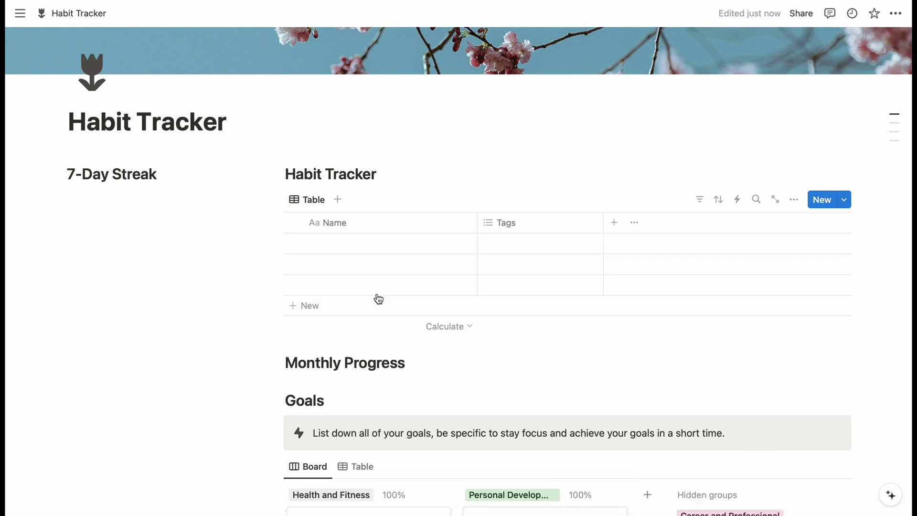
# Enter Monday, Tuesday and Wednesday in the first three Name cells
pyautogui.click(382, 251)
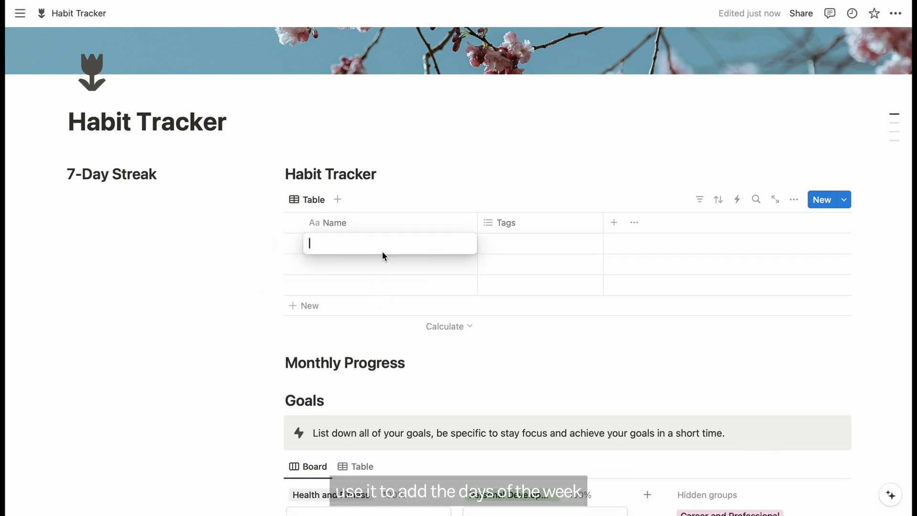
pyautogui.write('Monday')
pyautogui.press('Return')
pyautogui.write('Tuesday')
pyautogui.press('Return')
pyautogui.write('Wednesday')
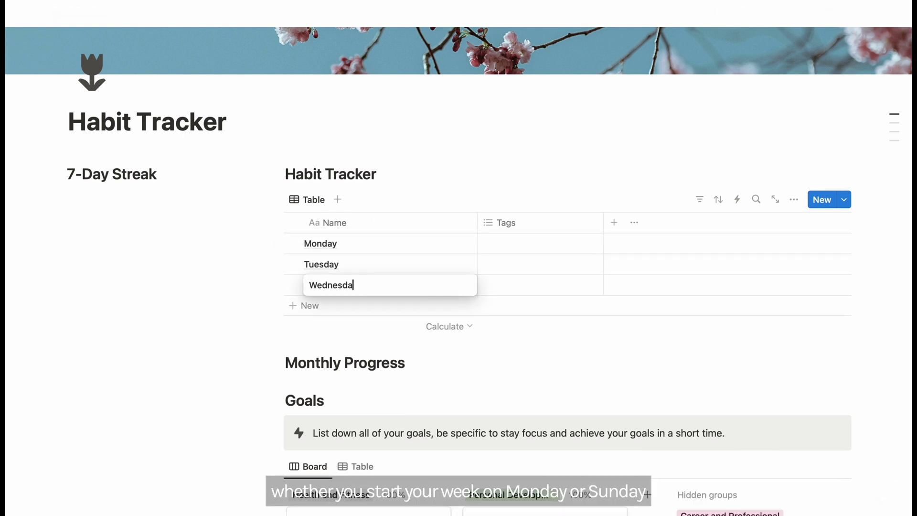
pyautogui.press('Return')
# Add rows for Thursday, Friday, Saturday and Sunday
pyautogui.click(351, 305)
pyautogui.write('Thursday')
pyautogui.click(328, 328)
pyautogui.write('Friday')
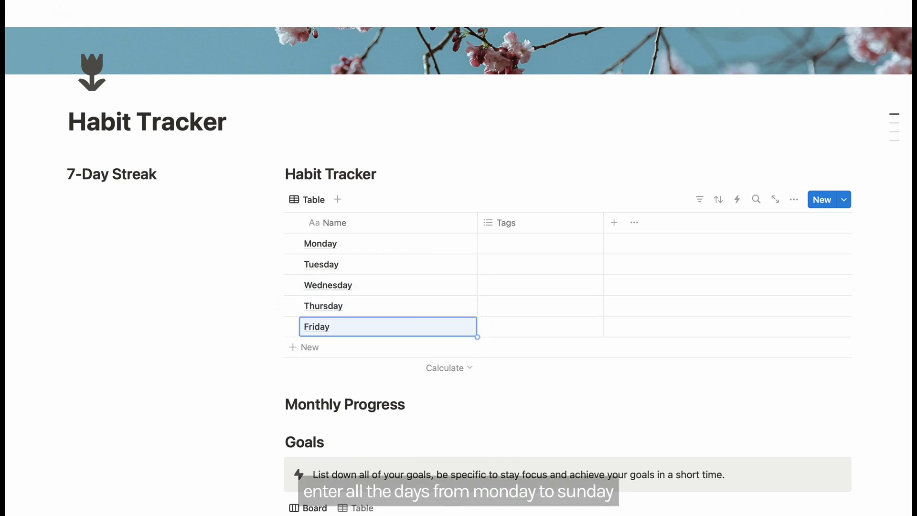
pyautogui.click(328, 346)
pyautogui.write('Saturday')
pyautogui.press('Escape')
pyautogui.click(307, 369)
pyautogui.write('Sunday')
pyautogui.press('Escape')
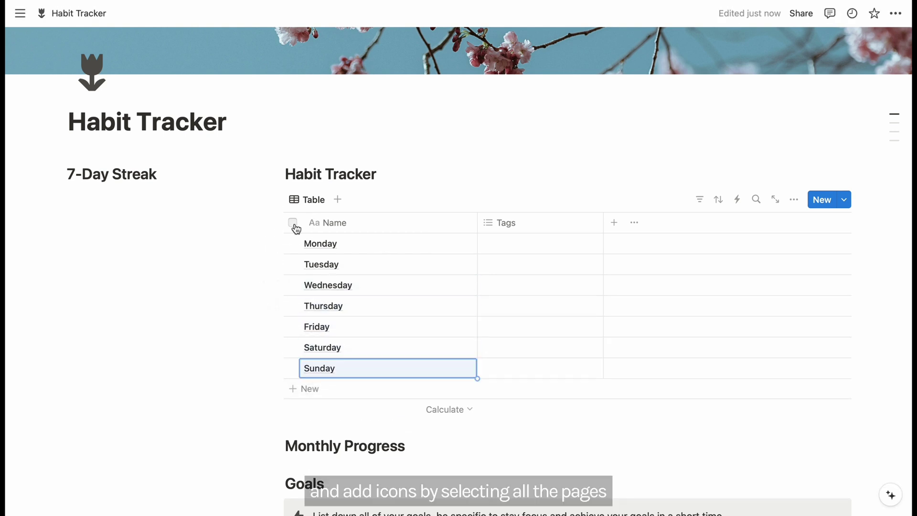
# Give all seven day rows the same check icon from the Icons set
pyautogui.click(292, 223)
pyautogui.click(411, 197)
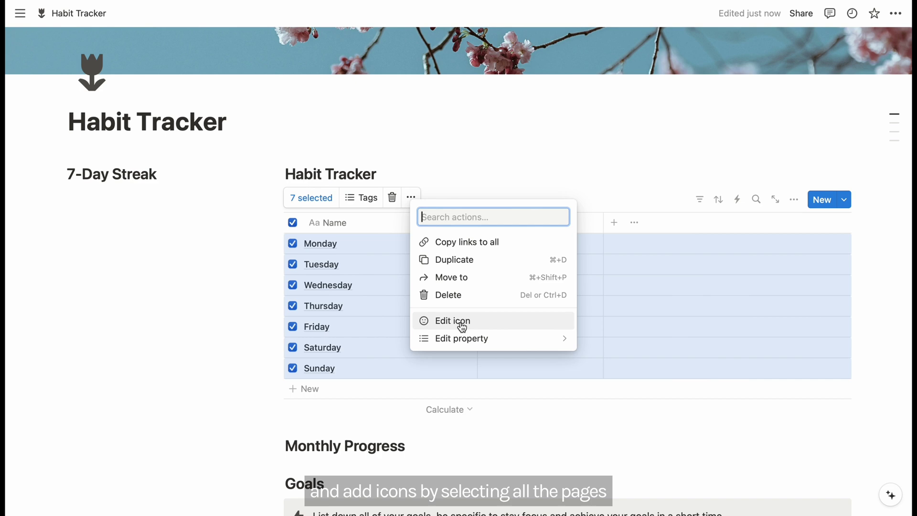
pyautogui.click(462, 327)
pyautogui.click(344, 217)
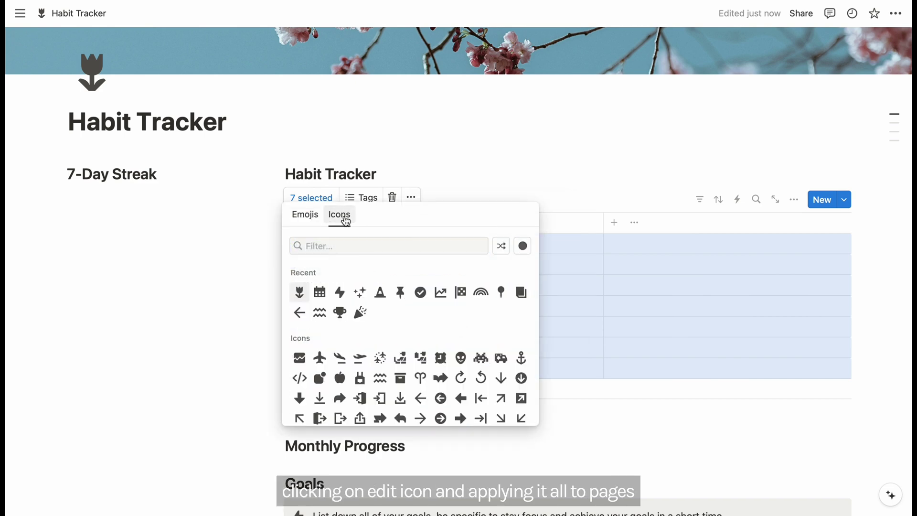
pyautogui.click(421, 293)
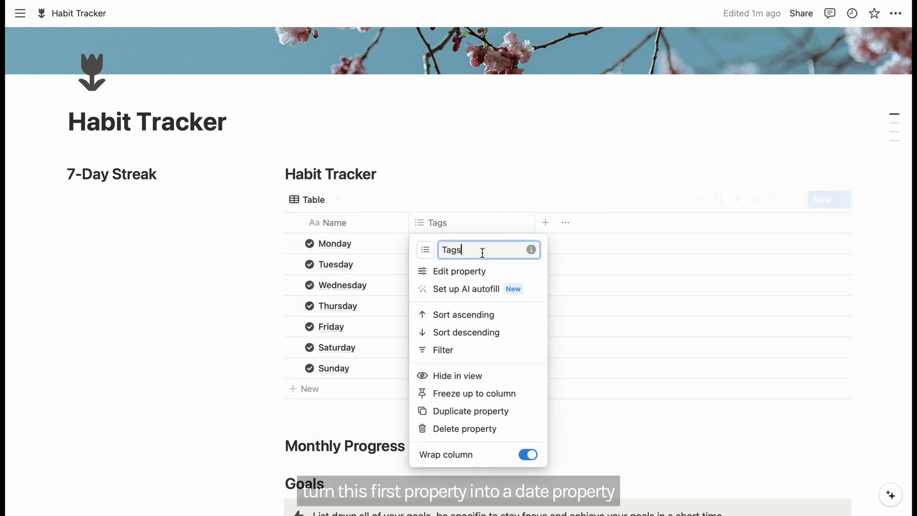
# Change Tags to a Date property and set the days to July 15–21, 2024
pyautogui.click(471, 271)
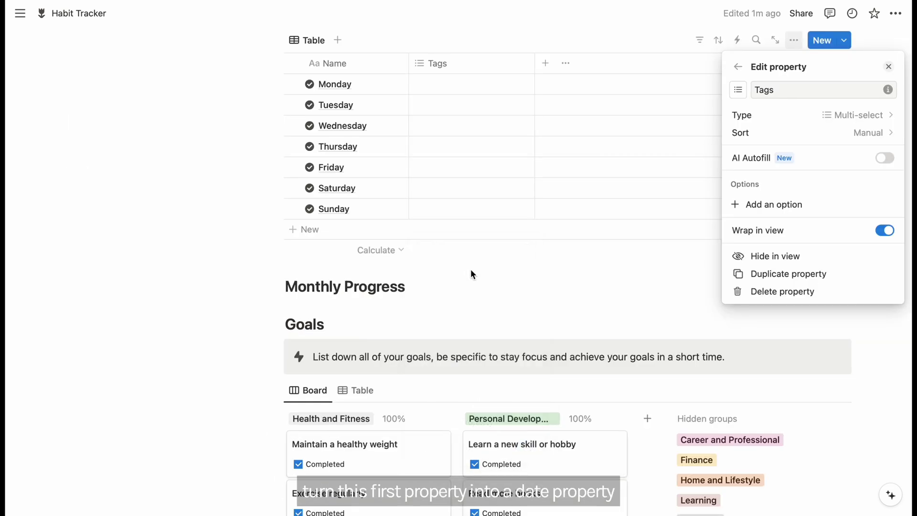
pyautogui.click(874, 115)
pyautogui.click(764, 319)
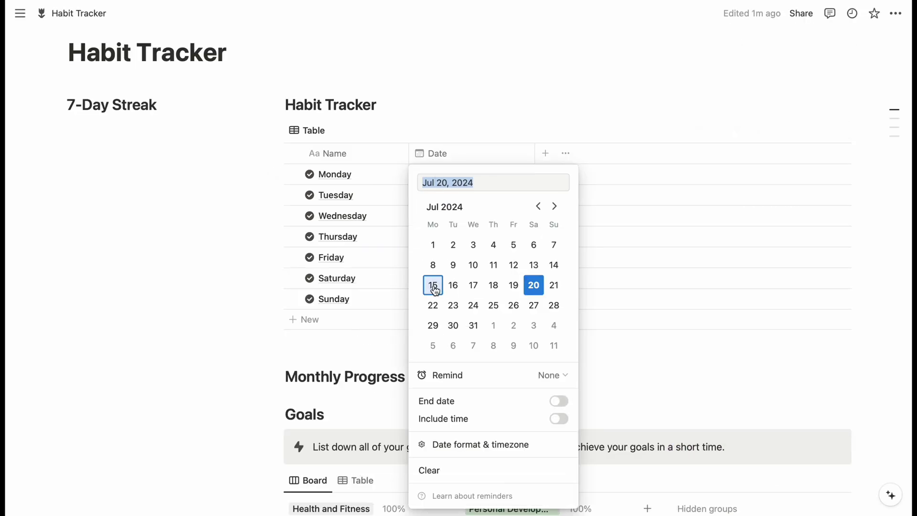
pyautogui.click(434, 286)
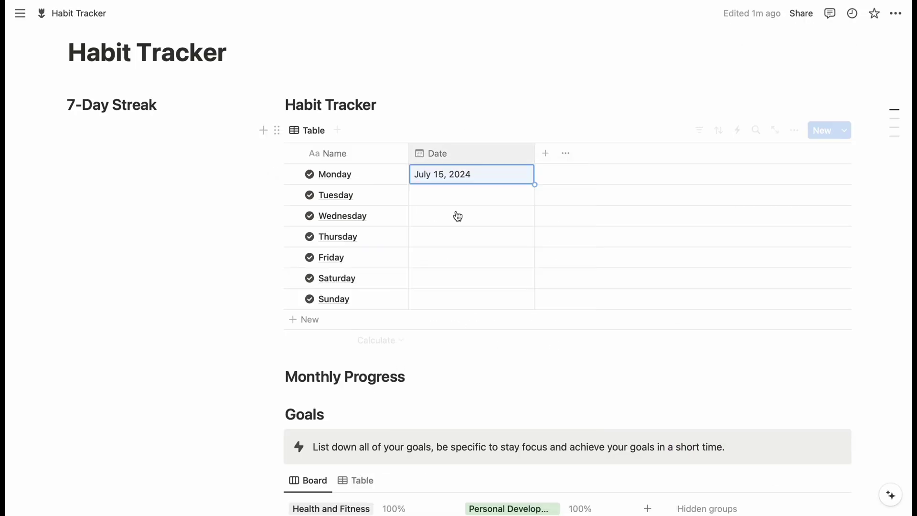
pyautogui.click(457, 215)
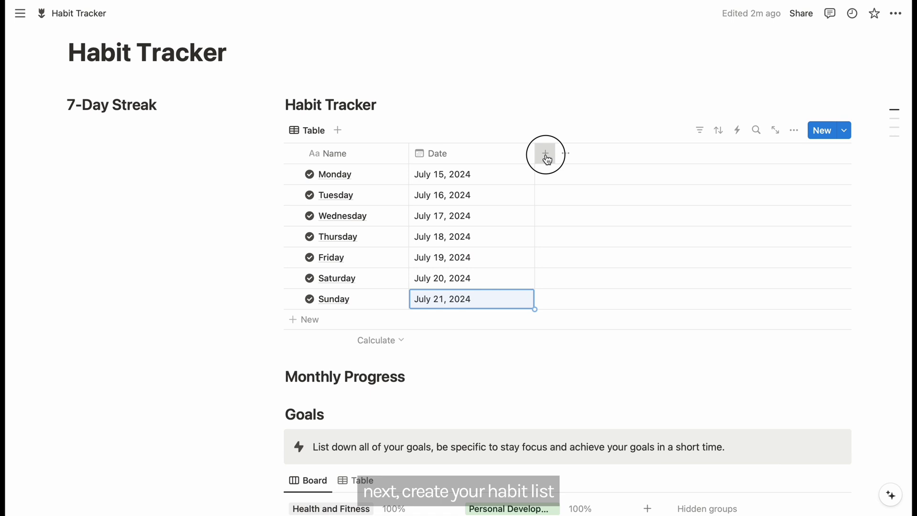
# Add a checkbox property named 8hr sleep to the tracker table
pyautogui.click(547, 158)
pyautogui.scroll(-3, 784, 370)
pyautogui.click(776, 397)
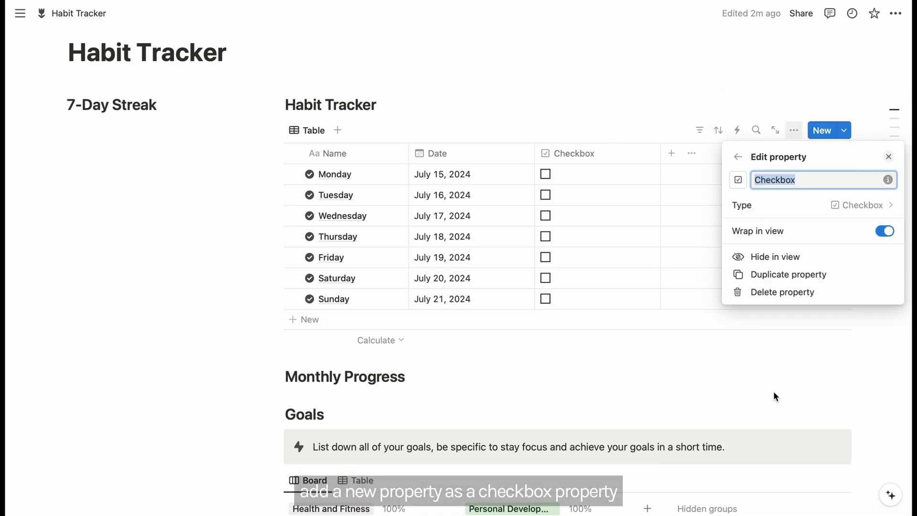
pyautogui.write('8H')
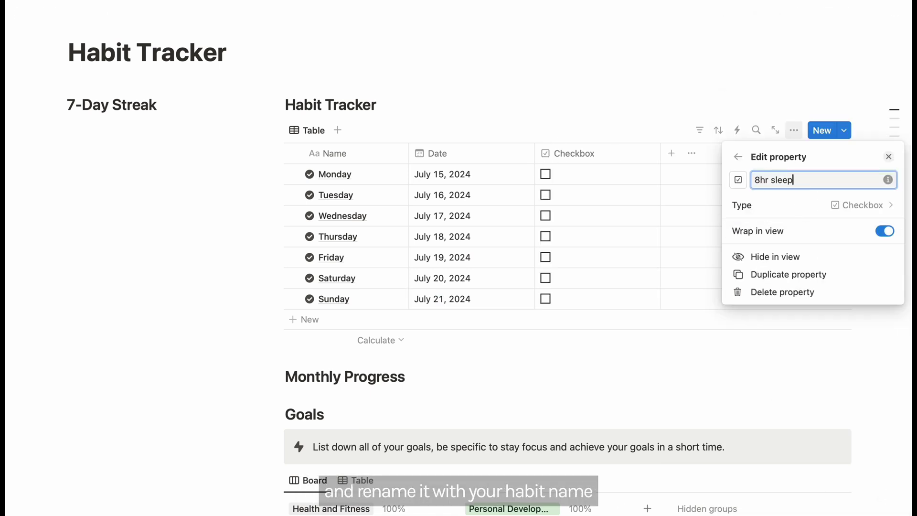
# Duplicate the checkbox column into Wake up early and Exercise columns
pyautogui.click(574, 153)
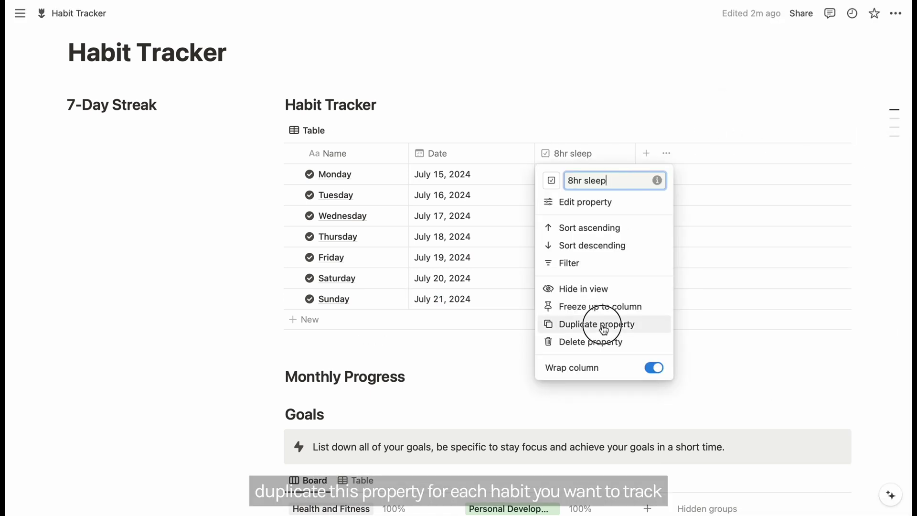
pyautogui.click(589, 323)
pyautogui.write('Wake up early')
pyautogui.press('Return')
pyautogui.click(684, 153)
pyautogui.click(698, 324)
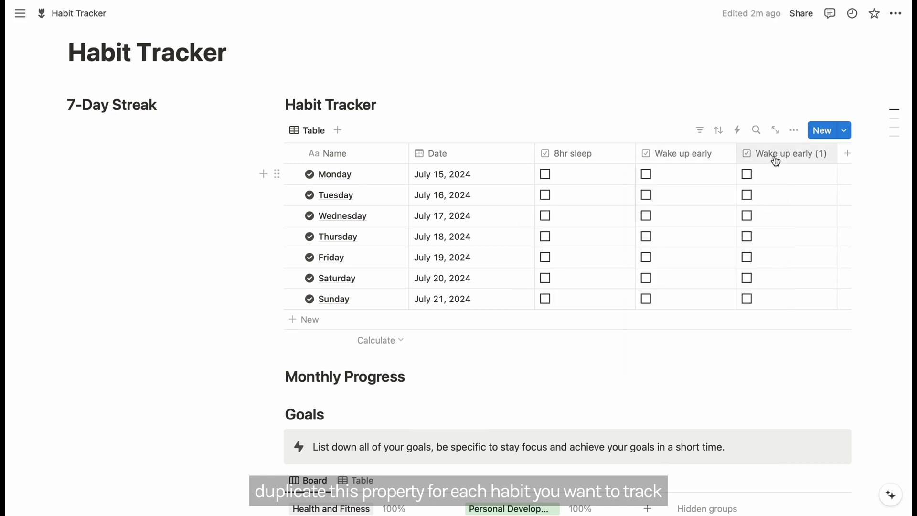
pyautogui.write('Exercise')
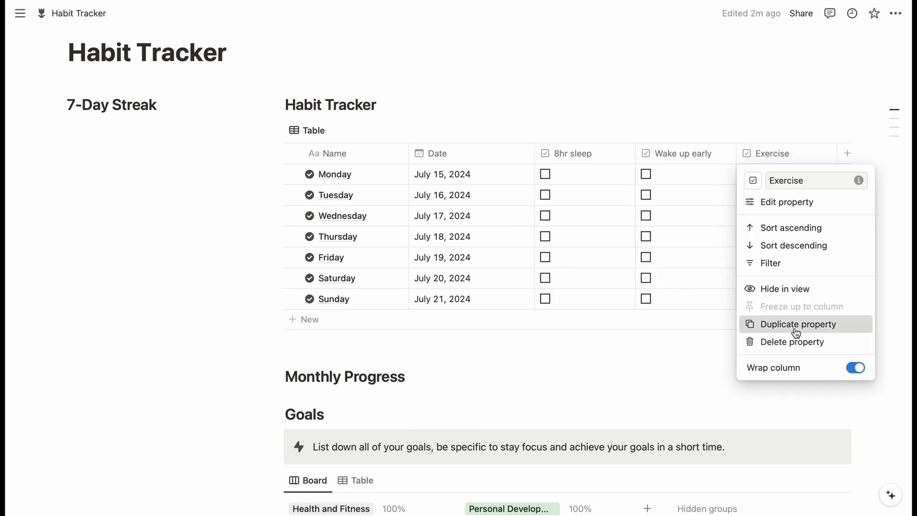
# Duplicate further checkbox columns named Eat healthy food, Drink 2L water and Reading
pyautogui.click(789, 324)
pyautogui.click(747, 154)
pyautogui.write('Eat healthy food')
pyautogui.press('Return')
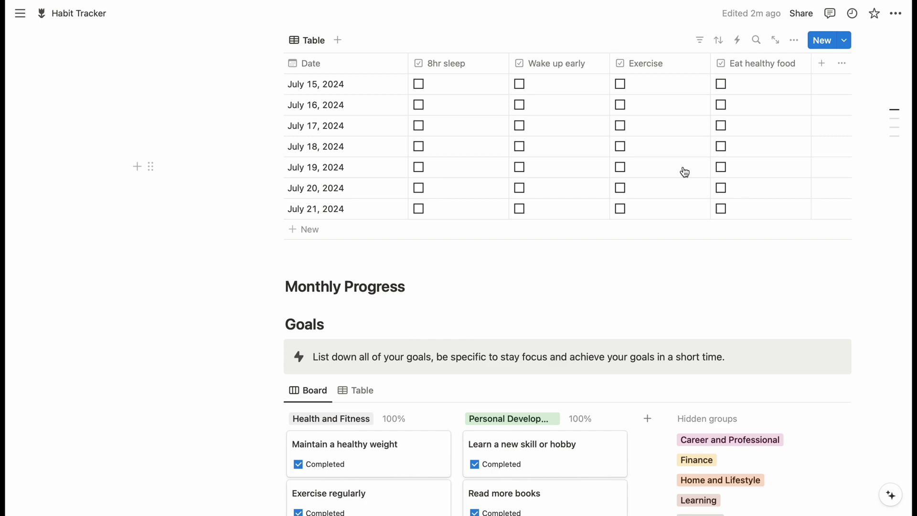
pyautogui.click(755, 174)
pyautogui.click(765, 344)
pyautogui.click(763, 174)
pyautogui.write('Eat healthy fo')
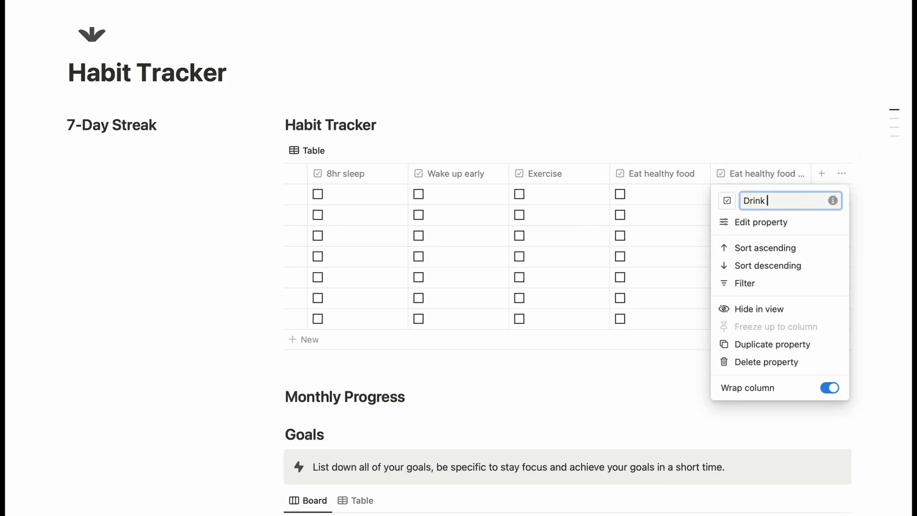
pyautogui.press('Return')
pyautogui.click(774, 175)
pyautogui.click(772, 344)
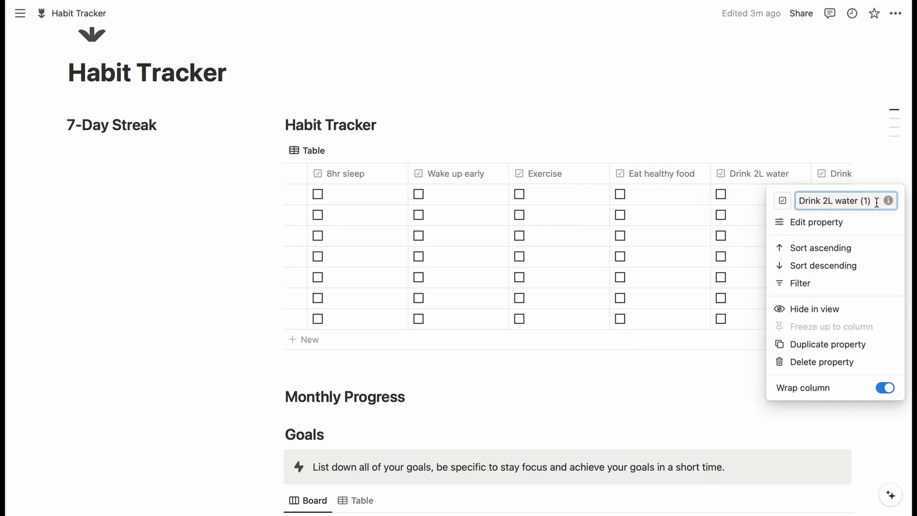
pyautogui.press('Return')
# Add a Journaling checkbox column to finish the habit set
pyautogui.click(822, 174)
pyautogui.click(813, 268)
pyautogui.write('Journaling')
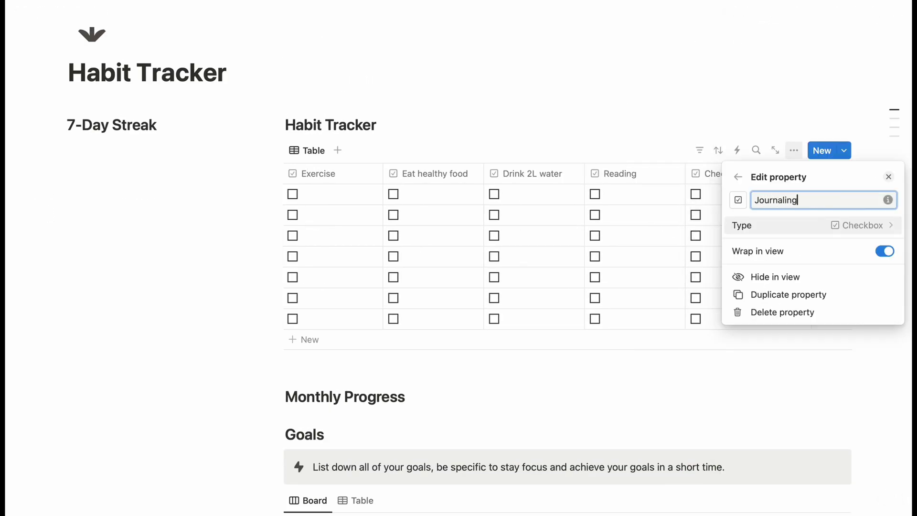
pyautogui.press('Return')
pyautogui.hscroll(-10, 496, 278)
pyautogui.hscroll(3, 497, 283)
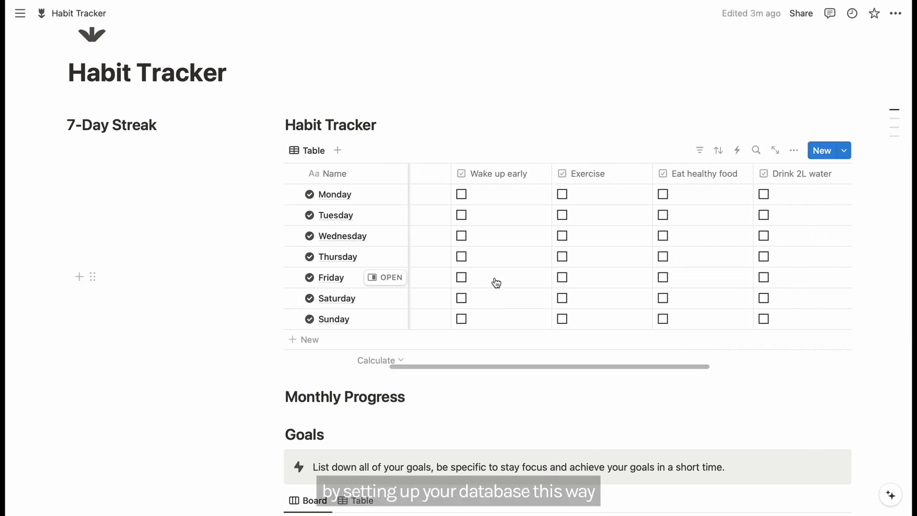
# Create a new Gallery view of the tracker
pyautogui.click(338, 151)
pyautogui.click(286, 261)
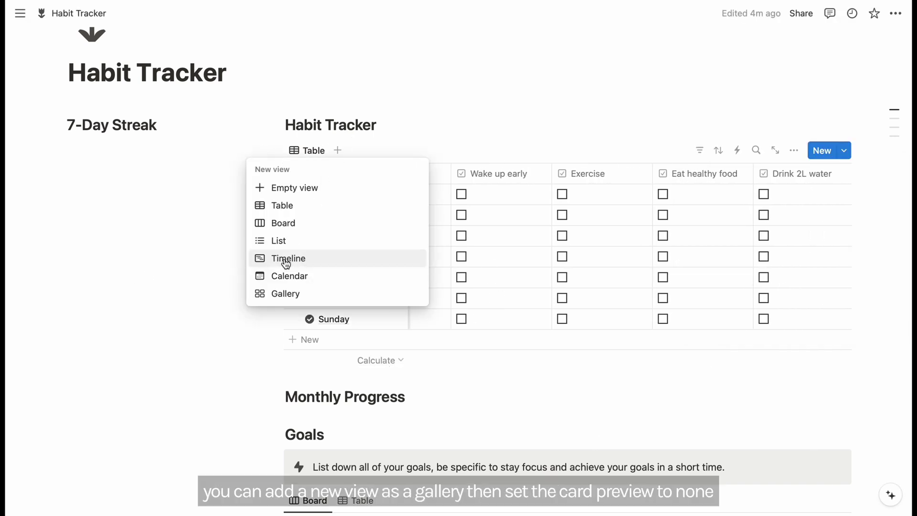
pyautogui.click(286, 293)
pyautogui.scroll(-2, 526, 239)
# Set the gallery layout to Card preview None and Card size Small
pyautogui.click(794, 89)
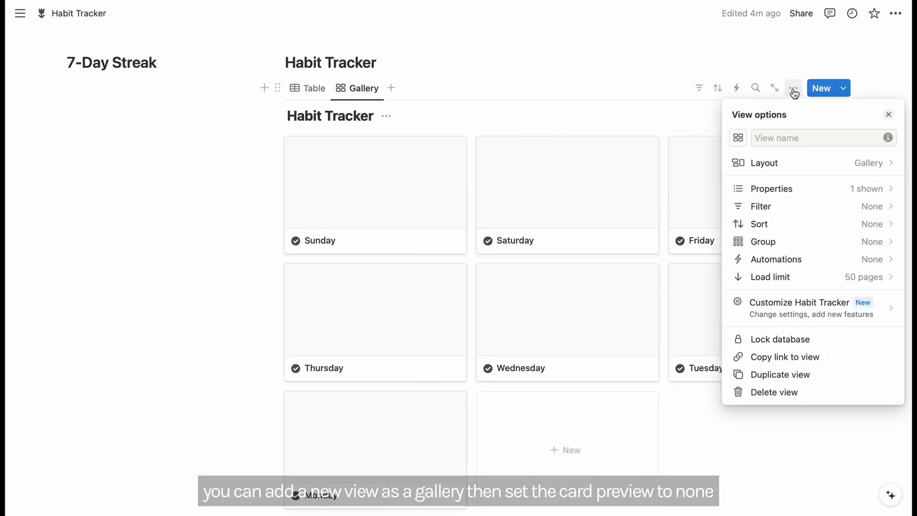
pyautogui.click(800, 163)
pyautogui.click(812, 248)
pyautogui.click(811, 273)
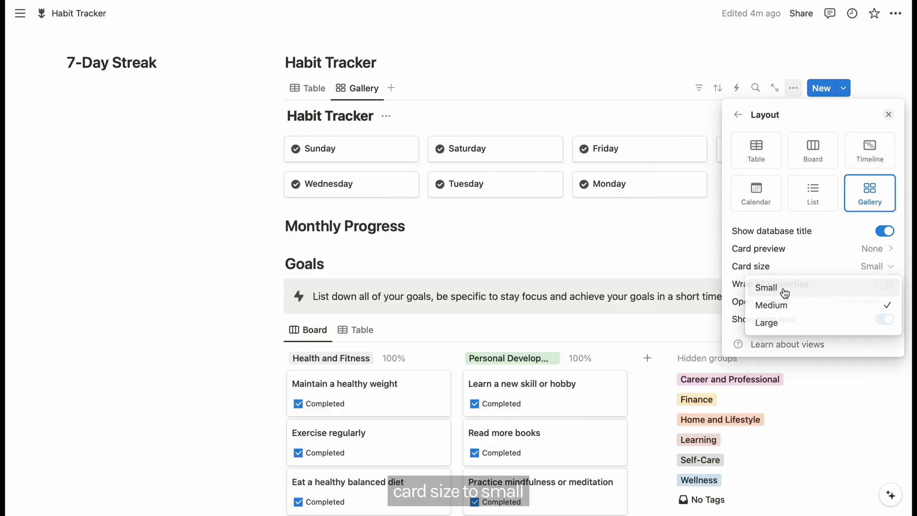
pyautogui.click(785, 293)
pyautogui.click(738, 115)
# Show Date and all seven habit checkboxes on the cards, with Date first
pyautogui.click(880, 188)
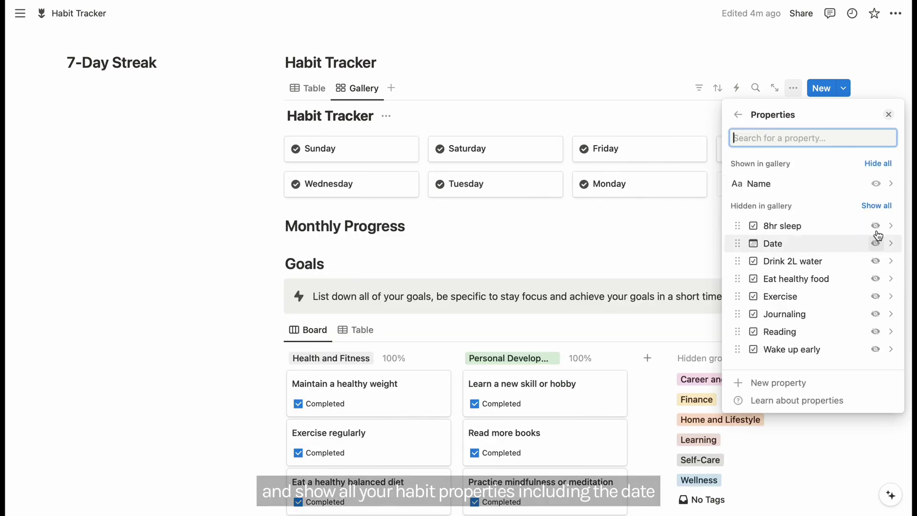
pyautogui.click(876, 225)
pyautogui.click(875, 349)
pyautogui.click(876, 314)
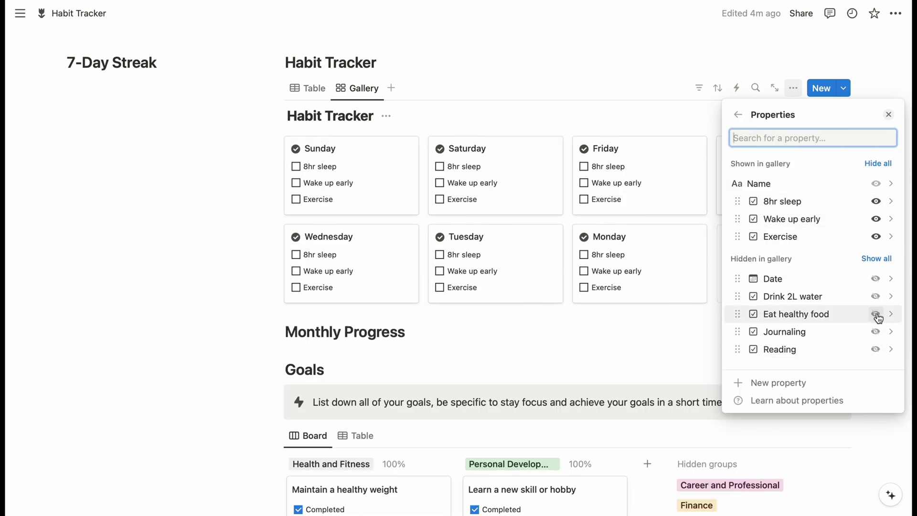
pyautogui.click(876, 314)
pyautogui.click(876, 314)
pyautogui.click(876, 349)
pyautogui.click(876, 349)
pyautogui.click(876, 349)
pyautogui.moveTo(751, 324); pyautogui.dragTo(766, 206)
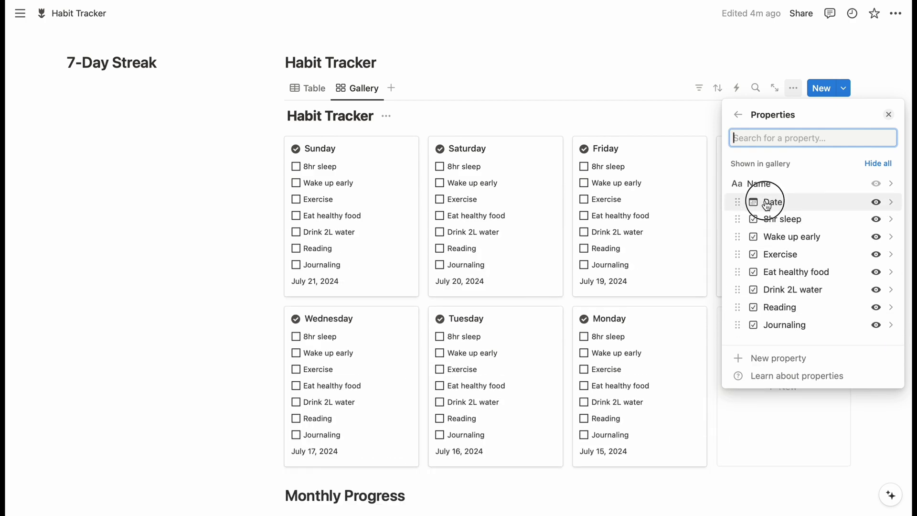
pyautogui.click(888, 115)
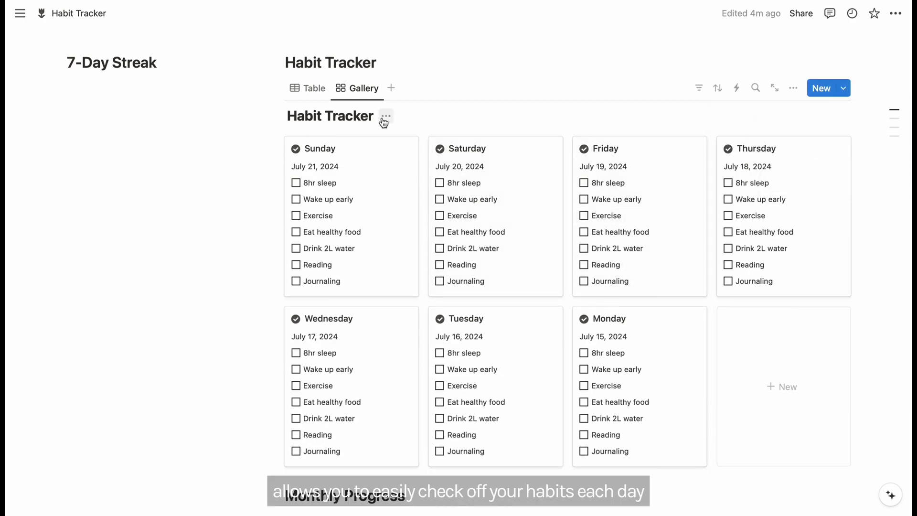
pyautogui.moveTo(381, 122); pyautogui.dragTo(528, 123)
pyautogui.scroll(-2, 795, 244)
# Turn the gallery's Date filter into an advanced filter with an Or rule 'Date is empty'
pyautogui.click(575, 50)
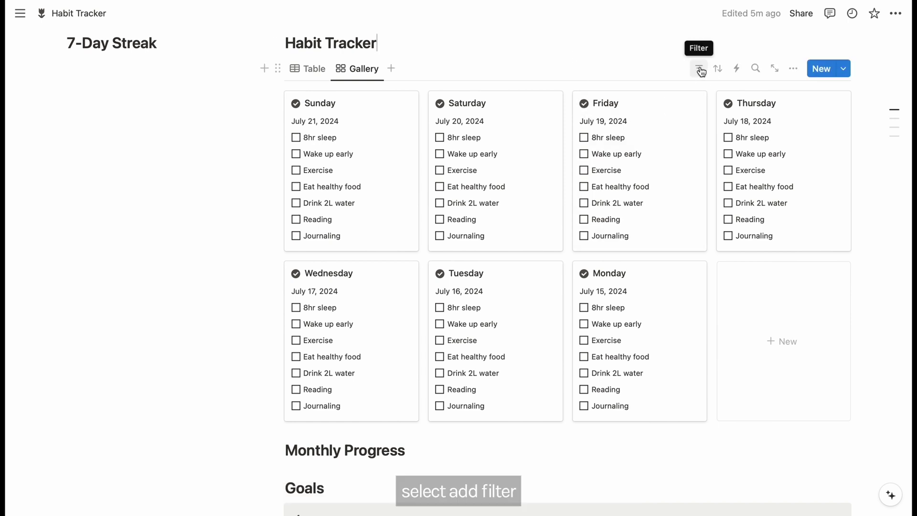
pyautogui.click(700, 69)
pyautogui.click(659, 157)
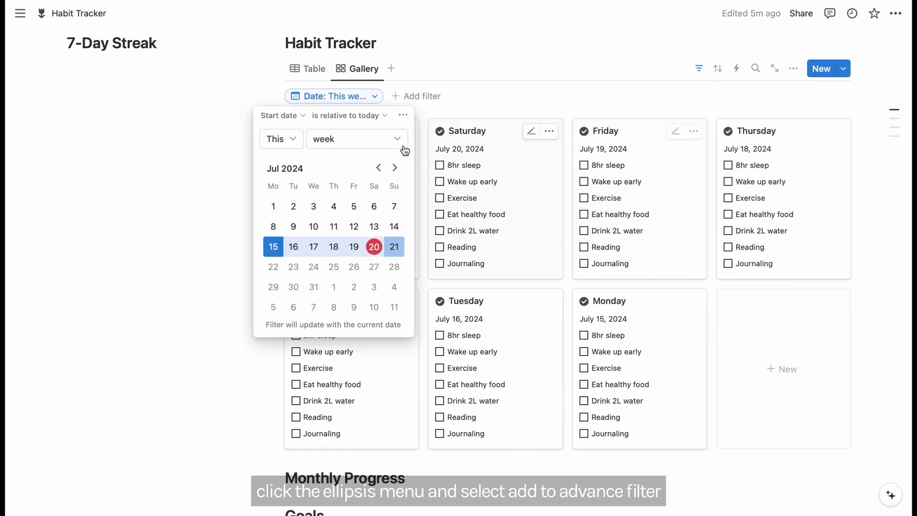
pyautogui.click(405, 116)
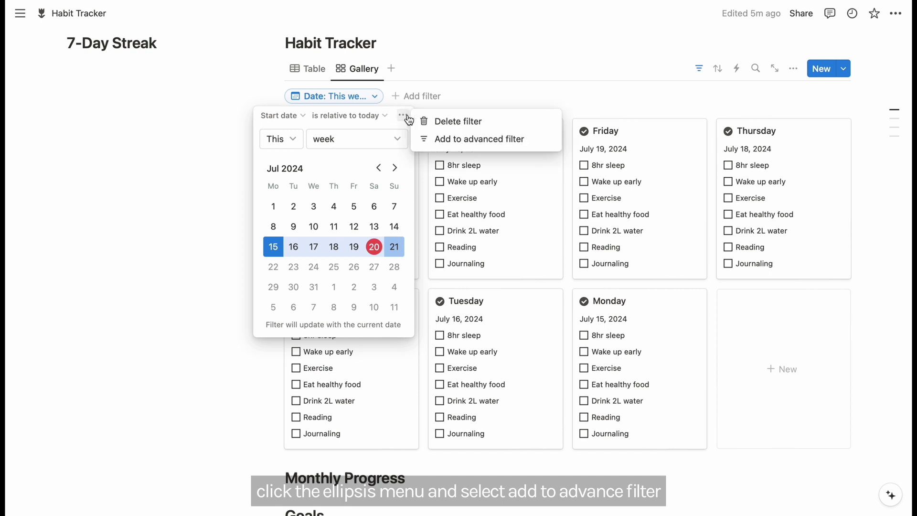
pyautogui.click(469, 139)
pyautogui.click(147, 153)
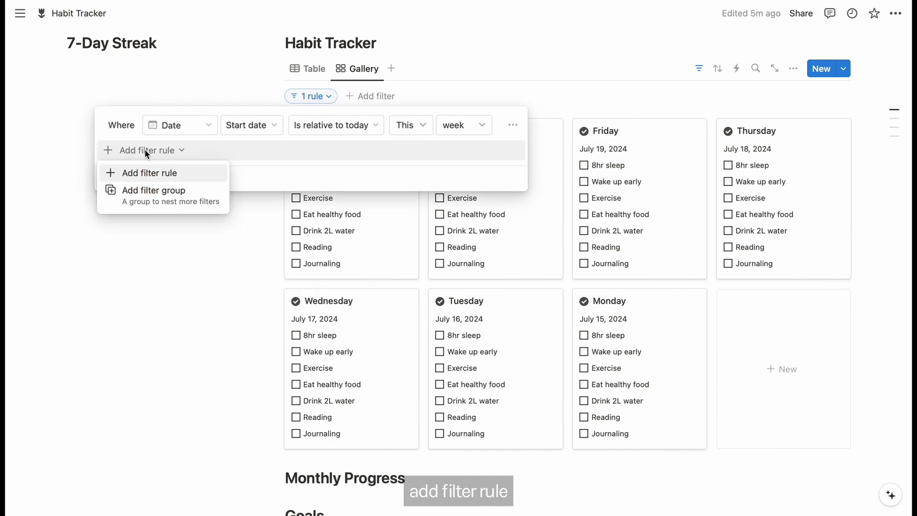
pyautogui.click(143, 173)
pyautogui.click(119, 150)
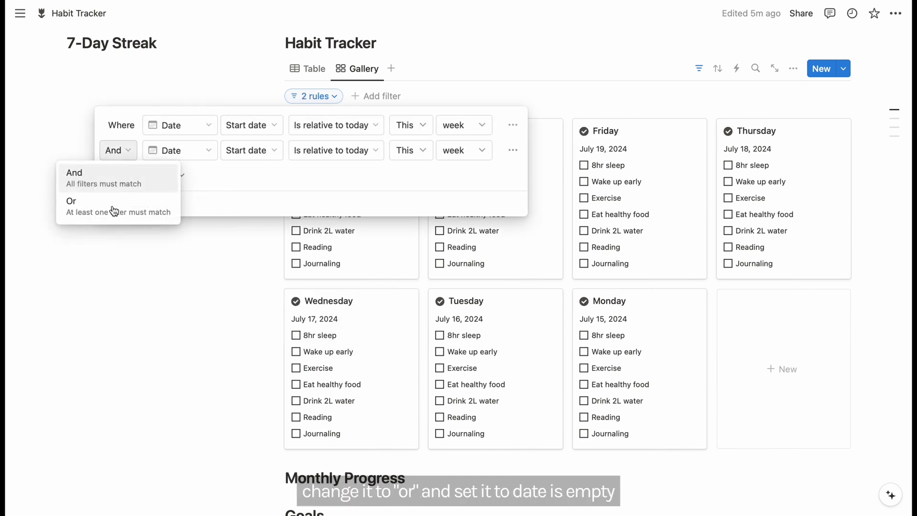
pyautogui.click(126, 208)
pyautogui.click(377, 152)
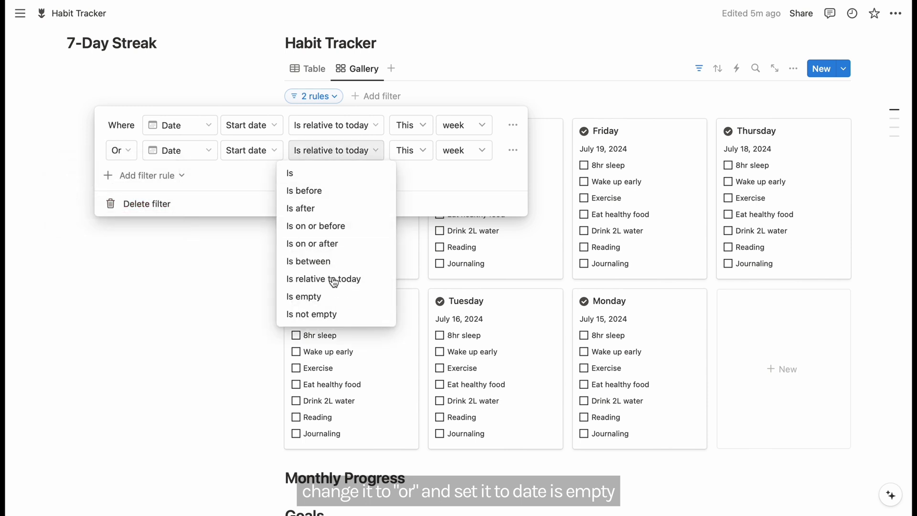
pyautogui.click(317, 298)
pyautogui.click(387, 245)
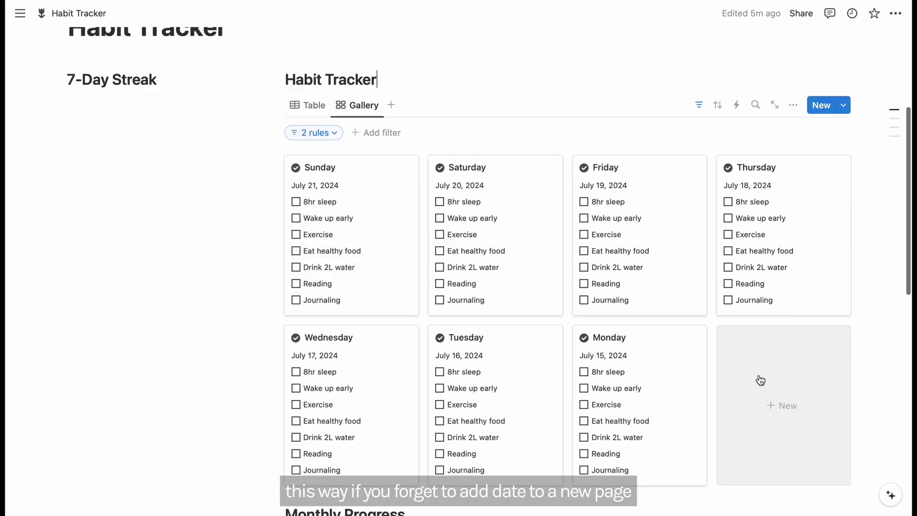
# Add a new blank Untitled page to the gallery and close it
pyautogui.click(759, 375)
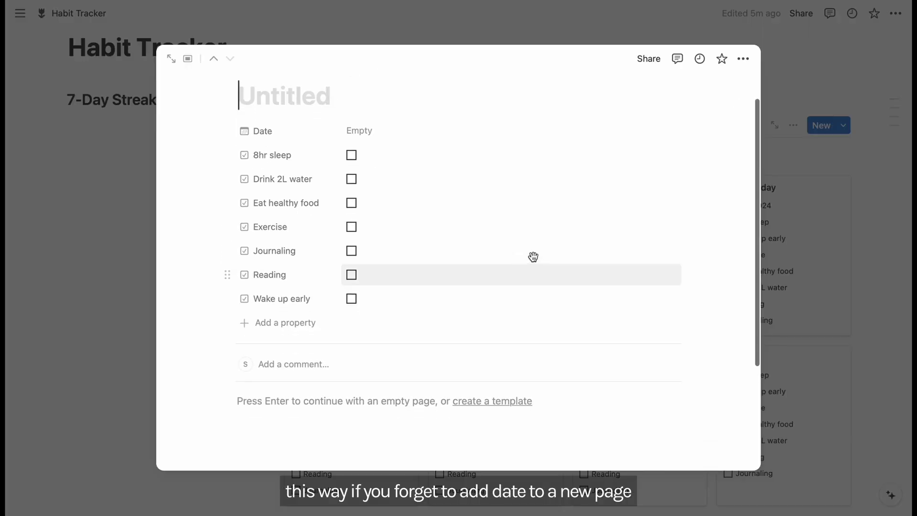
pyautogui.click(886, 257)
pyautogui.scroll(-1, 898, 283)
pyautogui.scroll(-1, 897, 283)
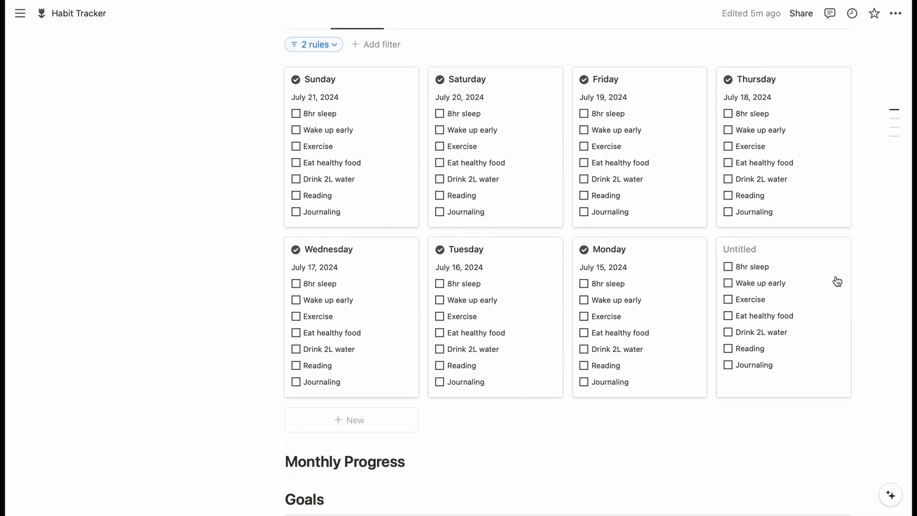
# Delete the empty Untitled card from the gallery
pyautogui.rightClick(791, 263)
pyautogui.press('Escape')
pyautogui.press('Delete')
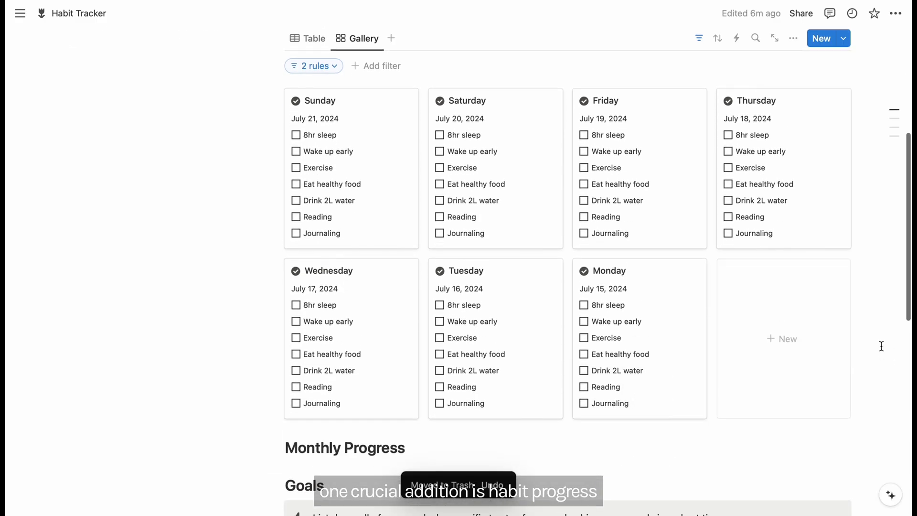
pyautogui.scroll(2, 379, 252)
# On the Sunday page, add a Formula property named Progress
pyautogui.click(379, 252)
pyautogui.scroll(-3, 541, 293)
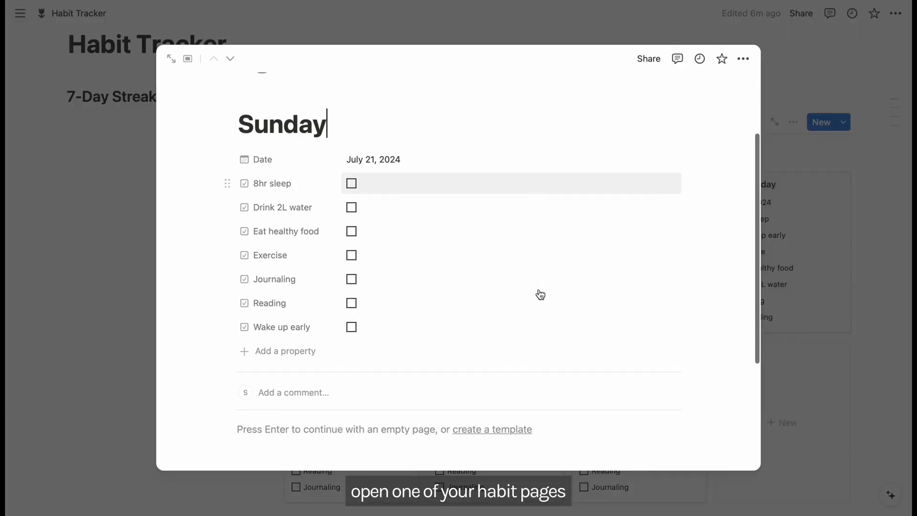
pyautogui.click(277, 324)
pyautogui.scroll(-4, 304, 396)
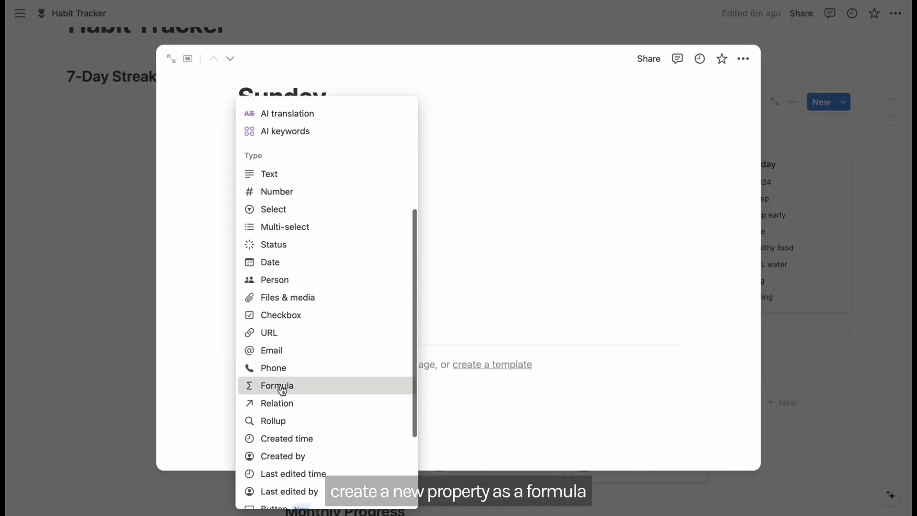
pyautogui.click(282, 385)
pyautogui.write('Progress')
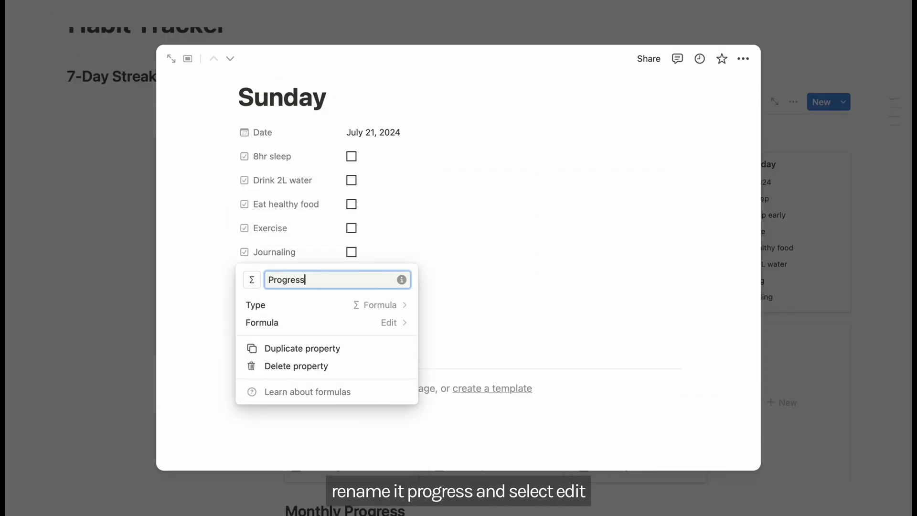
pyautogui.click(385, 322)
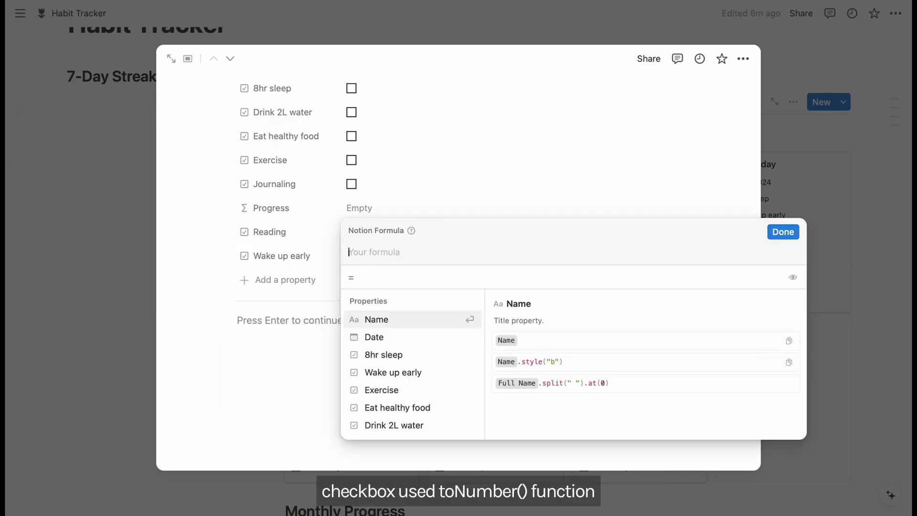
# Start the Progress formula with toNumber(8hr sleep) and tick 8hr sleep for Sunday
pyautogui.write('toN')
pyautogui.click(377, 322)
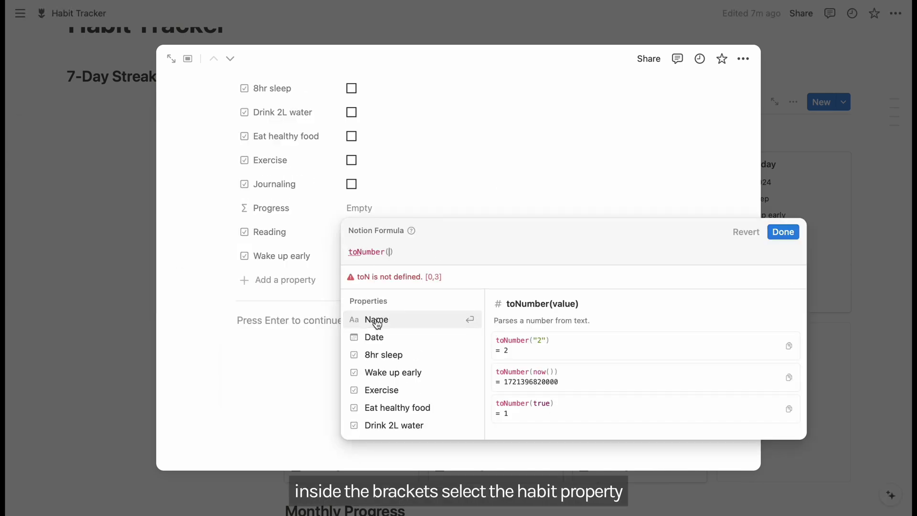
pyautogui.click(379, 352)
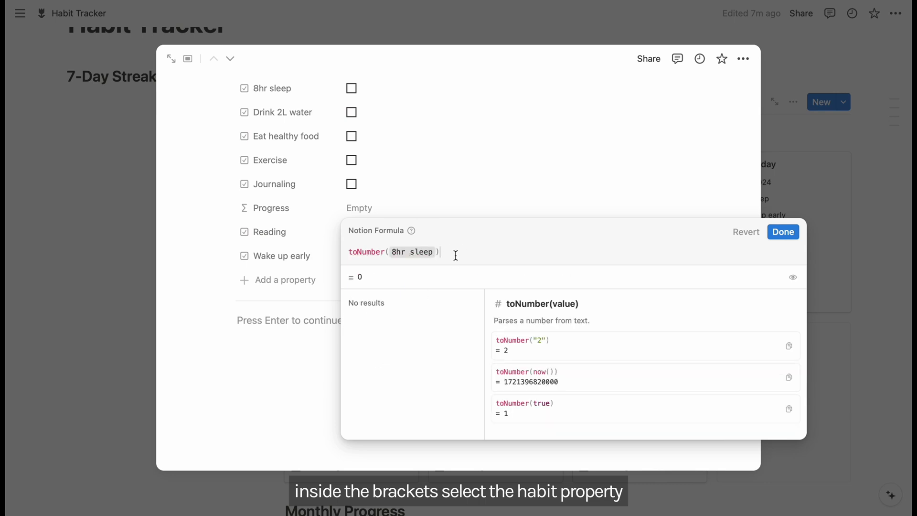
pyautogui.click(569, 127)
pyautogui.click(351, 123)
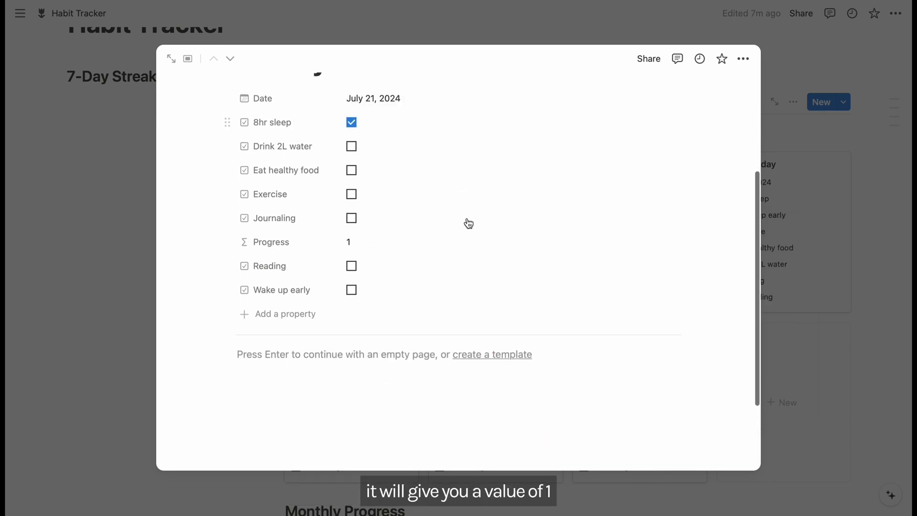
# Extend the formula to add toNumber of all seven habits, through Journaling
pyautogui.click(359, 250)
pyautogui.write('+ to')
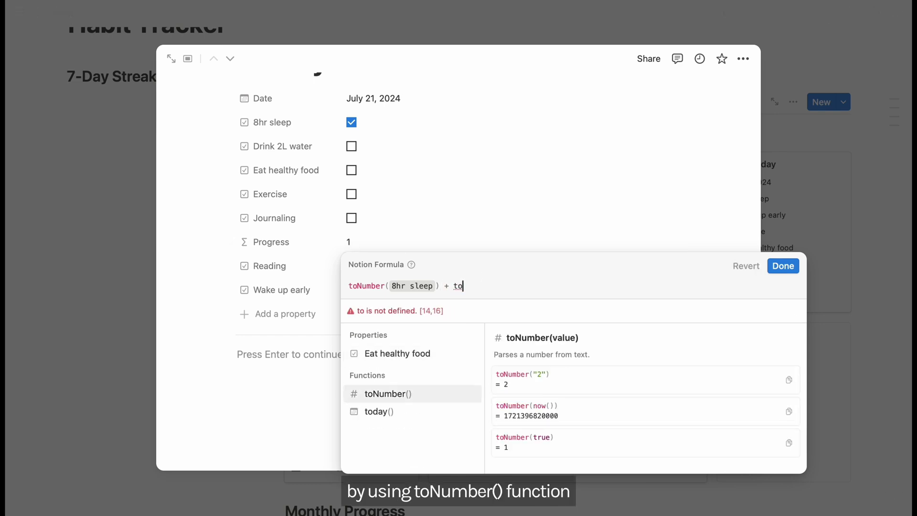
pyautogui.click(388, 393)
pyautogui.click(411, 403)
pyautogui.write('+ toNumber(')
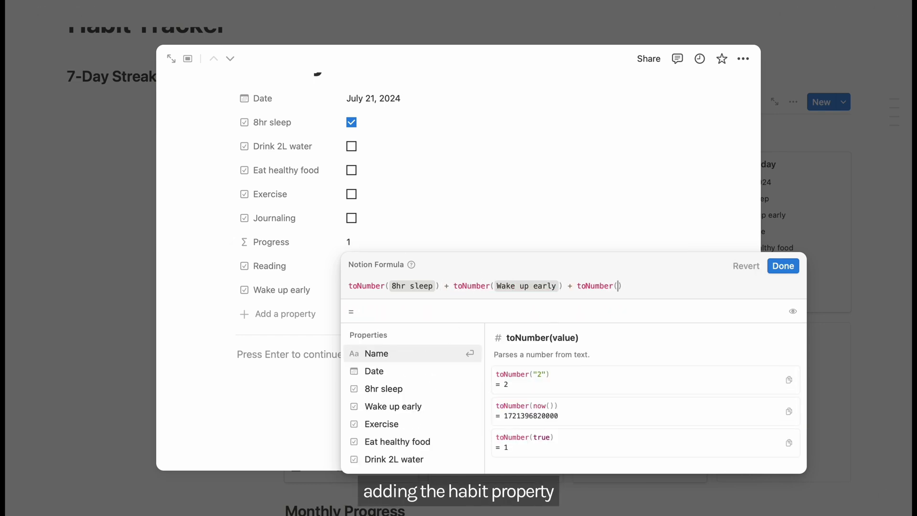
pyautogui.write('Exercise) + toNumber(Eat hea')
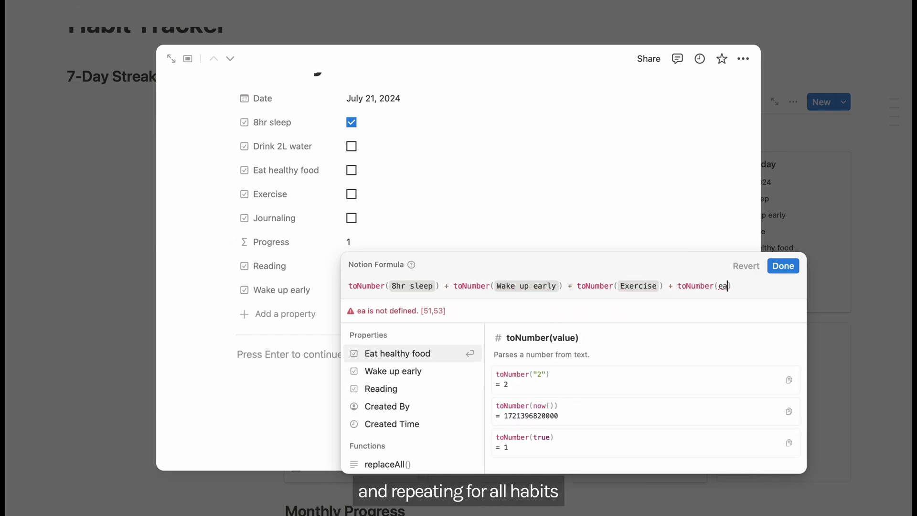
pyautogui.press('Return')
pyautogui.write(') + toNumber(dr')
pyautogui.press('Return')
pyautogui.write(') + toNumber(re)')
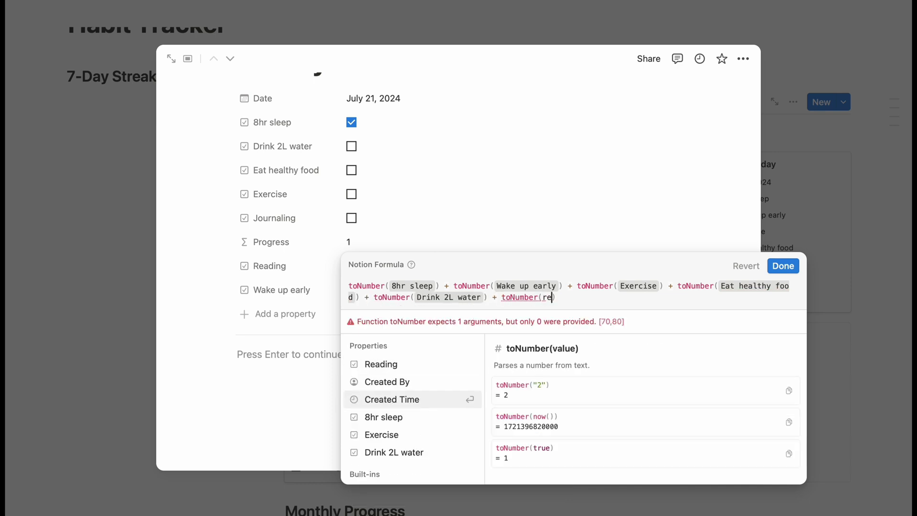
pyautogui.press('Return')
pyautogui.write(') + toNumber(')
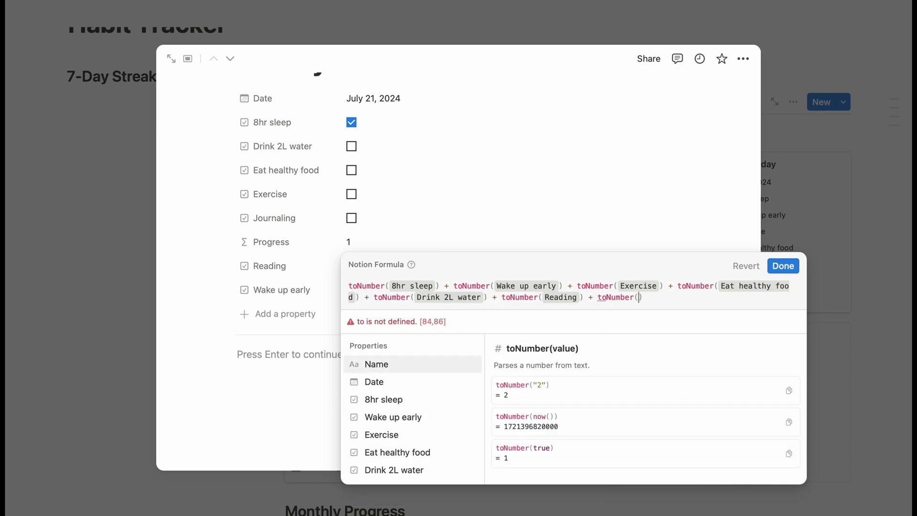
pyautogui.write('jo')
pyautogui.press('Return')
pyautogui.write(')')
# Wrap the habit sum as round((…) / 7 * 100)
pyautogui.click(350, 285)
pyautogui.write('(')
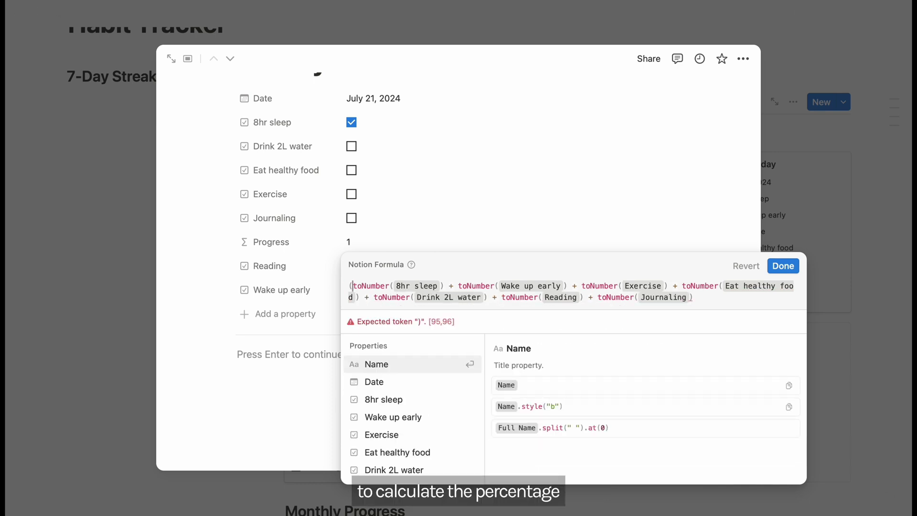
pyautogui.click(700, 295)
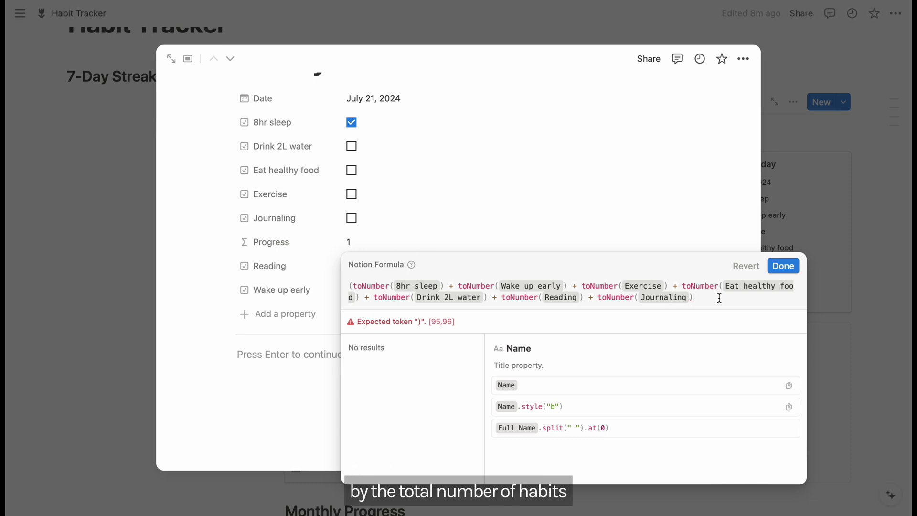
pyautogui.write(') / 7')
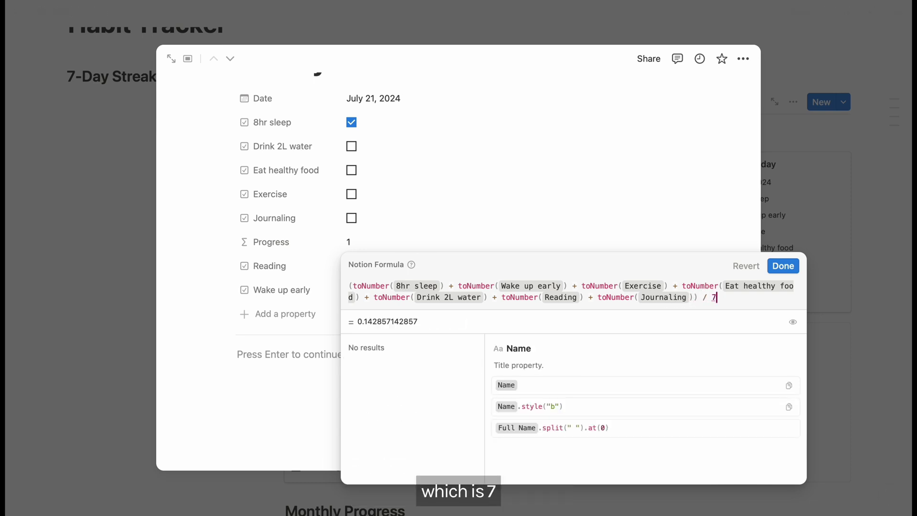
pyautogui.write(' *')
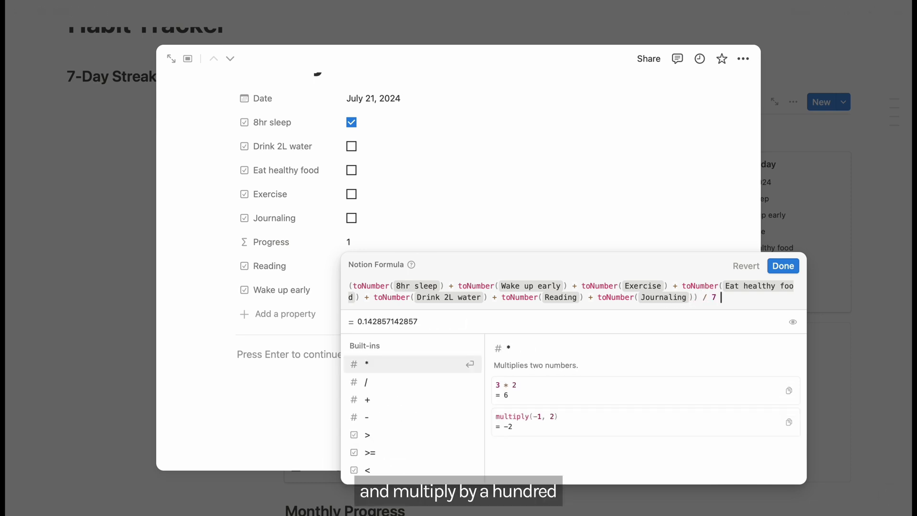
pyautogui.write(' 100')
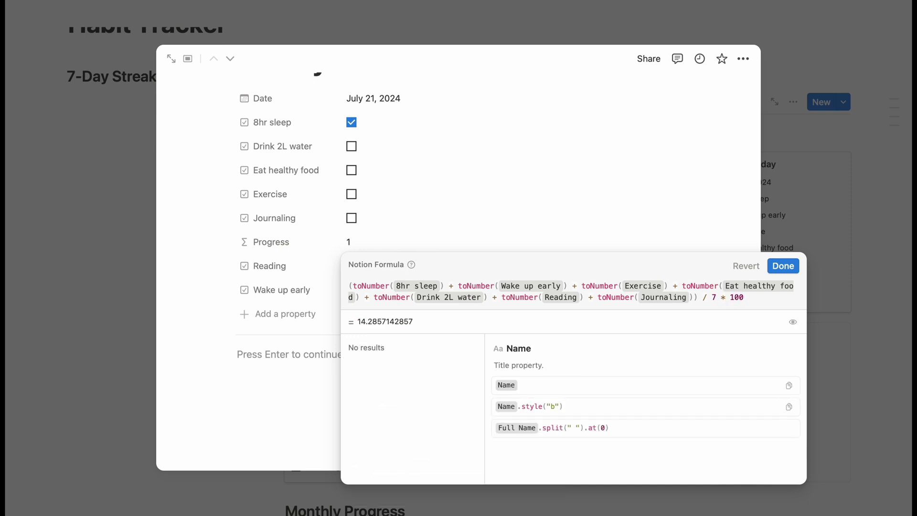
pyautogui.write('round(')
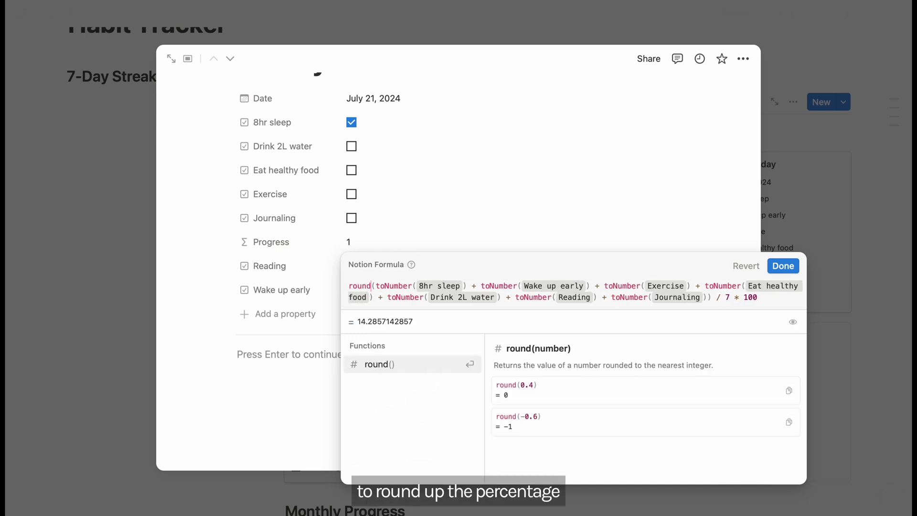
pyautogui.click(781, 298)
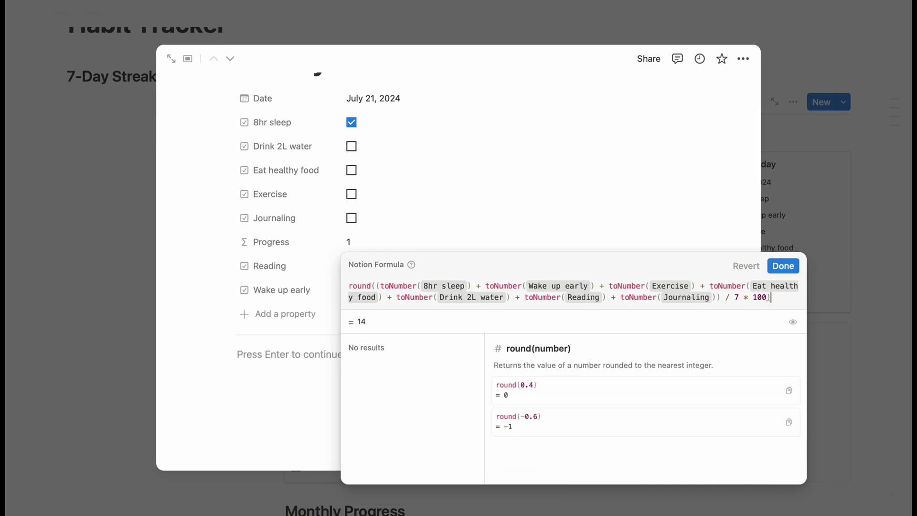
# Save the formula and format Progress as a percentage shown as a bar
pyautogui.click(784, 268)
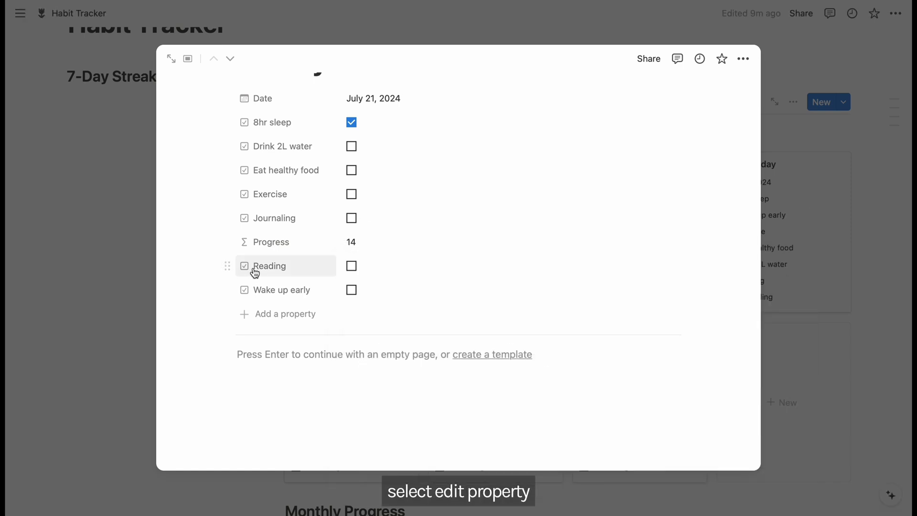
pyautogui.click(226, 242)
pyautogui.click(293, 287)
pyautogui.click(390, 330)
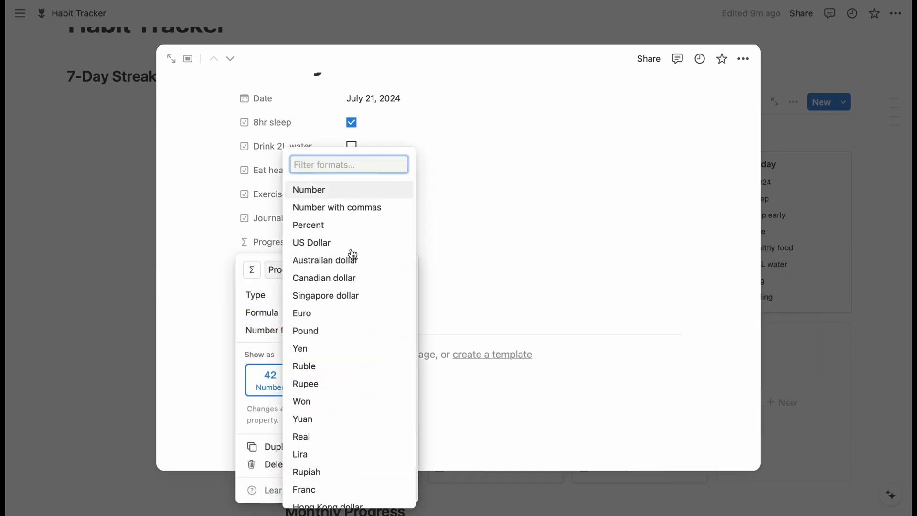
pyautogui.click(309, 230)
pyautogui.click(328, 382)
pyautogui.click(510, 270)
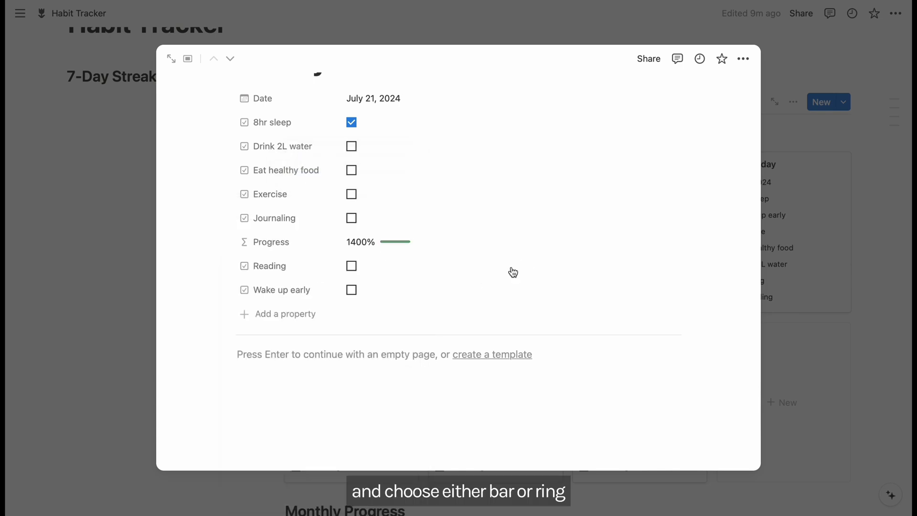
# Append / 100 to the Progress formula and move its body below round
pyautogui.click(369, 244)
pyautogui.write('/ 100')
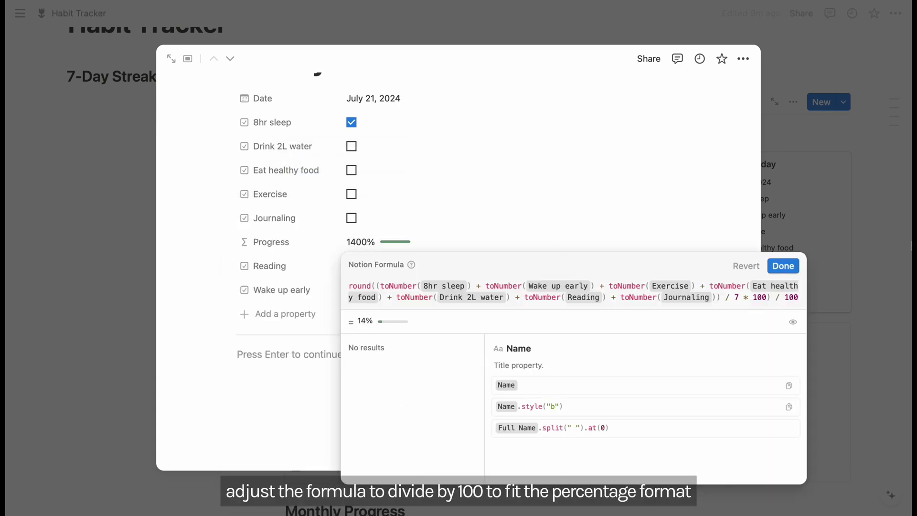
pyautogui.click(372, 286)
pyautogui.hotkey('shift', 'Return')
# Break the formula so each habit term and the final division sit on their own lines
pyautogui.hotkey('shift', 'Return')
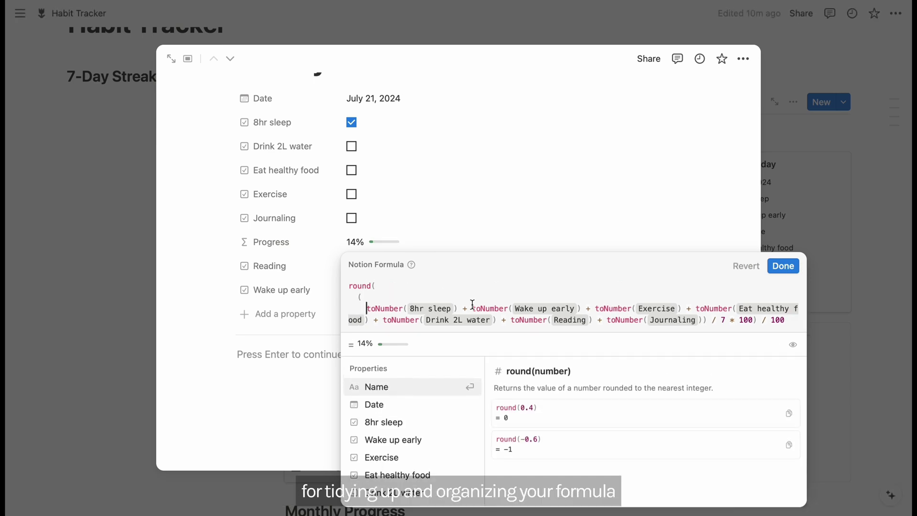
pyautogui.click(472, 309)
pyautogui.hotkey('shift', 'Return')
pyautogui.hotkey('shift', 'Return')
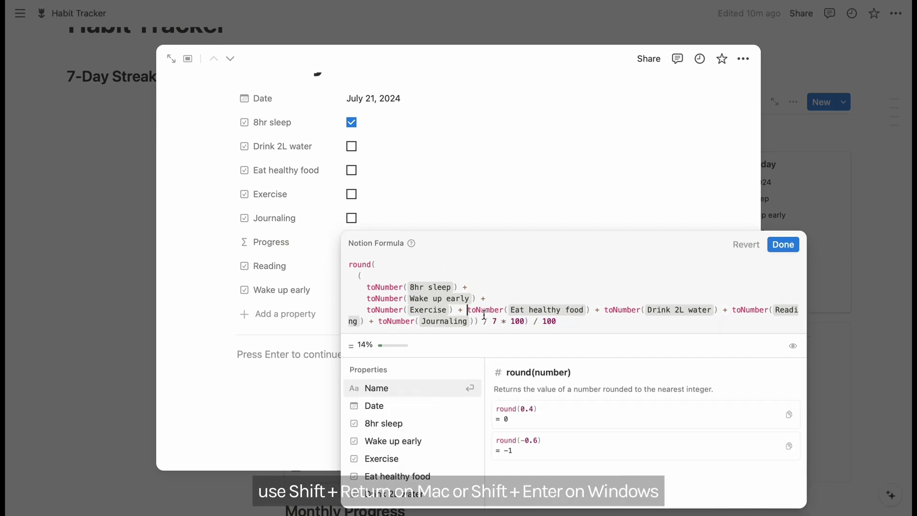
pyautogui.hotkey('shift', 'Return')
pyautogui.click(507, 310)
pyautogui.hotkey('shift', 'Return')
pyautogui.click(497, 321)
pyautogui.hotkey('shift', 'Return')
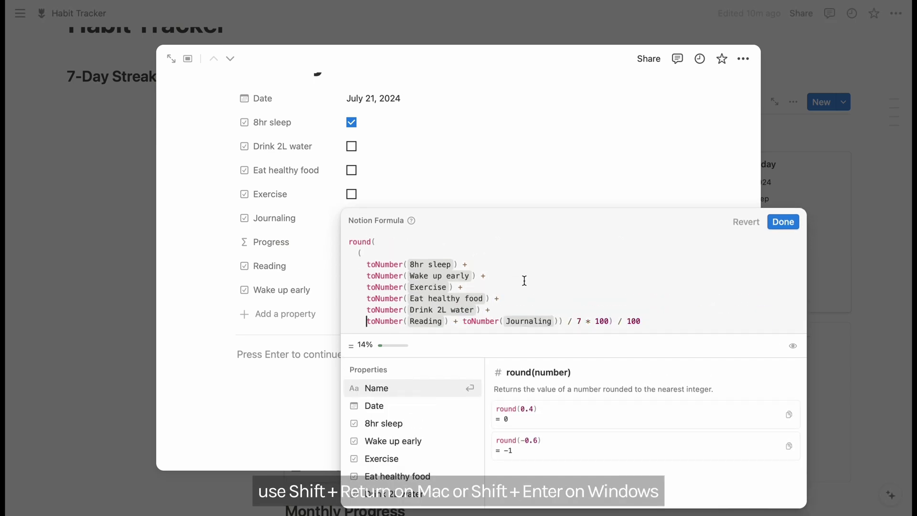
pyautogui.click(465, 321)
pyautogui.hotkey('shift', 'Return')
pyautogui.click(465, 321)
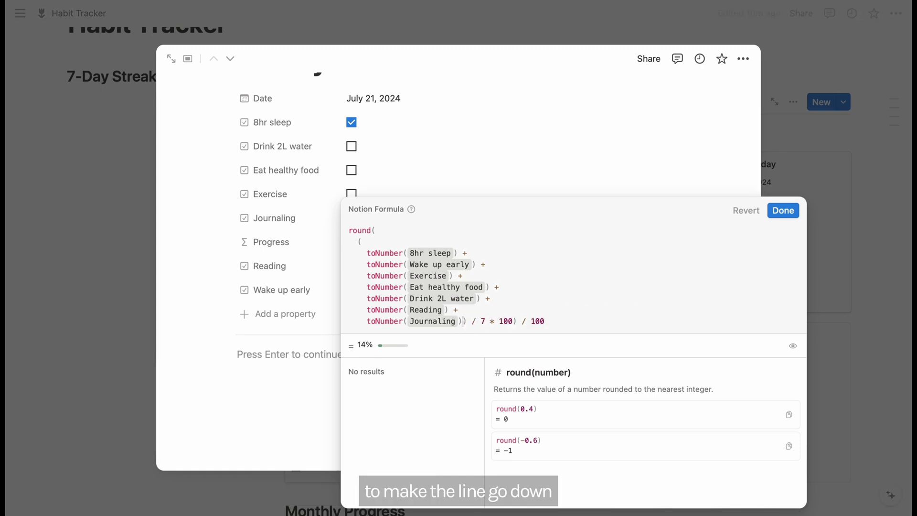
pyautogui.hotkey('shift', 'Return')
pyautogui.click(410, 322)
pyautogui.hotkey('shift', 'Return')
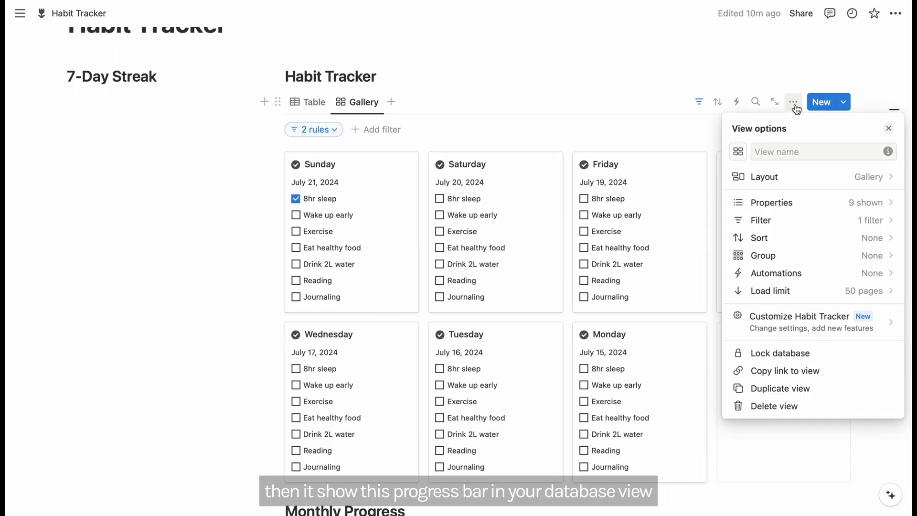
# Show the Progress property on the gallery cards
pyautogui.click(888, 202)
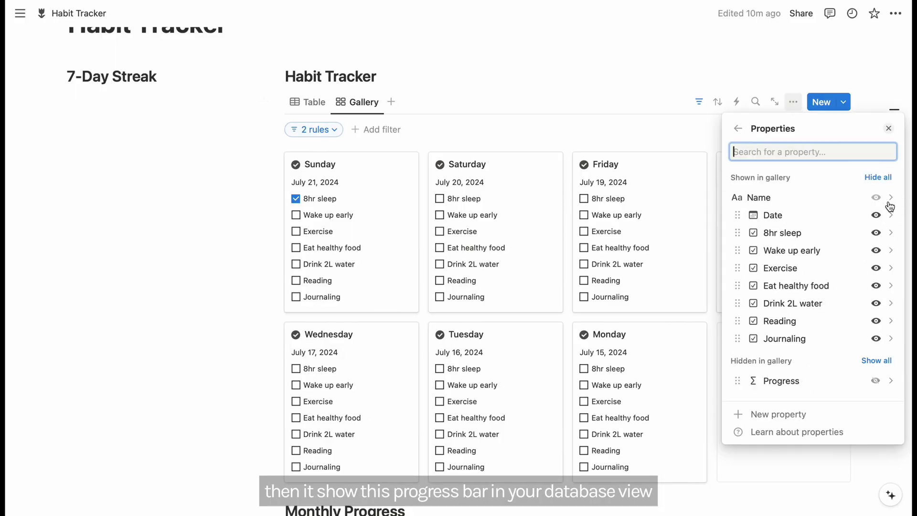
pyautogui.click(877, 381)
pyautogui.click(889, 129)
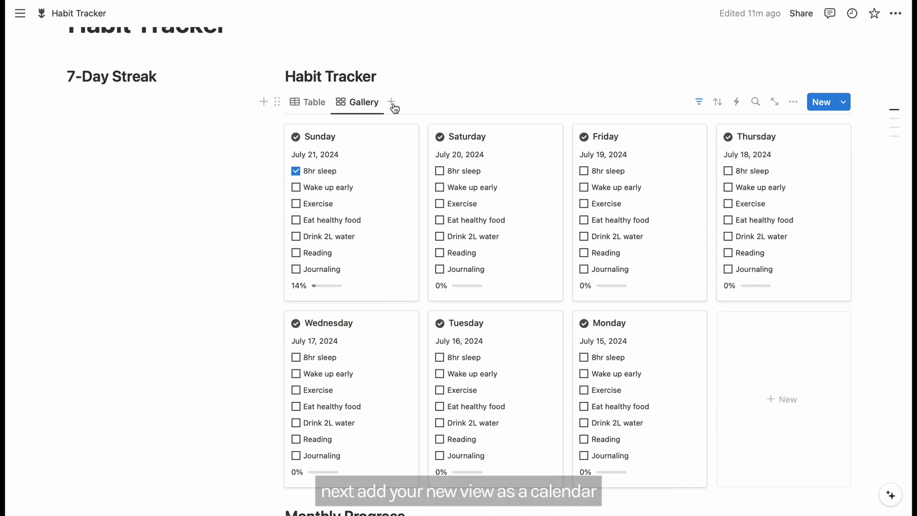
# Add a calendar view showing 8hr sleep, Wake up early, Reading and the other habits
pyautogui.click(391, 102)
pyautogui.click(344, 228)
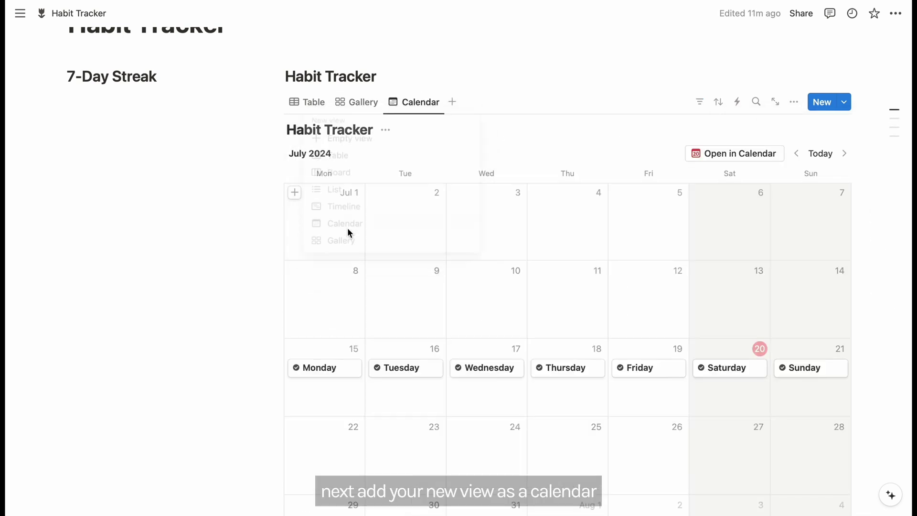
pyautogui.click(793, 101)
pyautogui.click(889, 203)
pyautogui.click(876, 239)
pyautogui.click(876, 380)
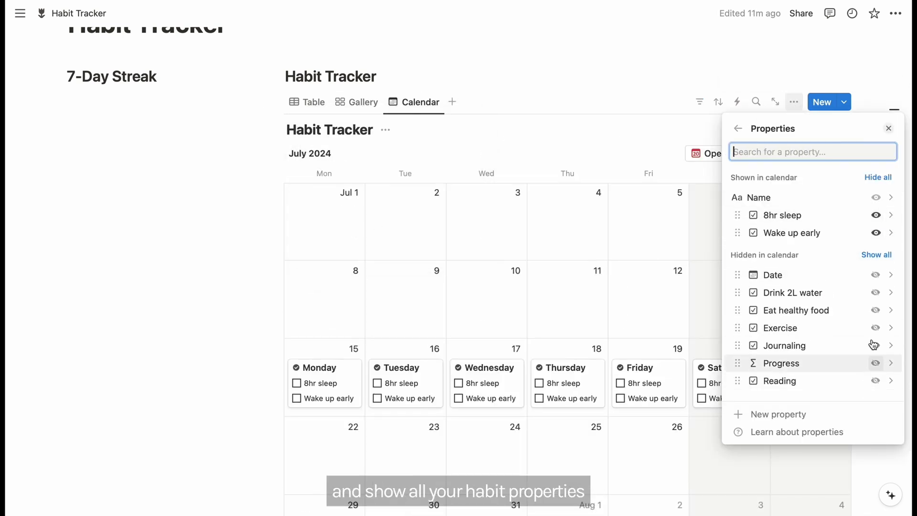
pyautogui.click(876, 309)
pyautogui.click(877, 309)
pyautogui.click(876, 326)
pyautogui.click(877, 380)
pyautogui.click(889, 128)
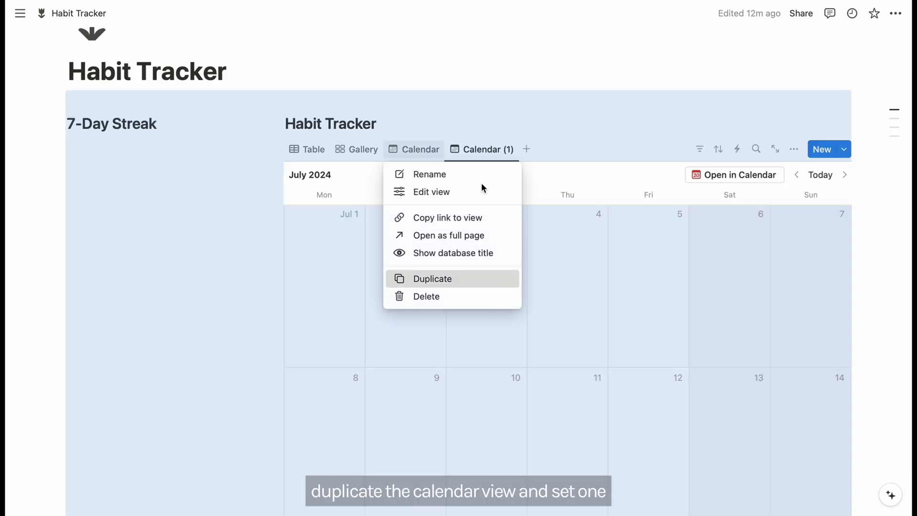
# Rename the duplicated calendar view 'This week' and show it one week at a time
pyautogui.click(483, 190)
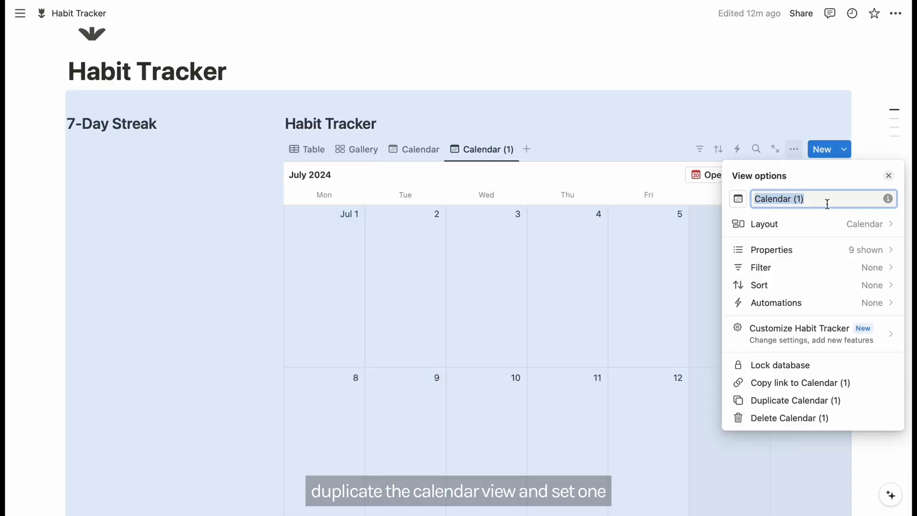
pyautogui.write('This week')
pyautogui.click(864, 224)
pyautogui.click(870, 344)
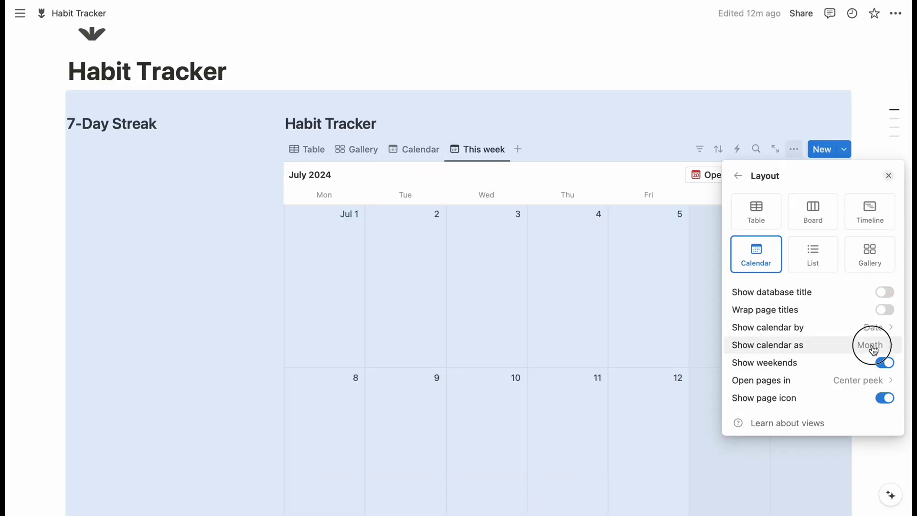
pyautogui.click(768, 383)
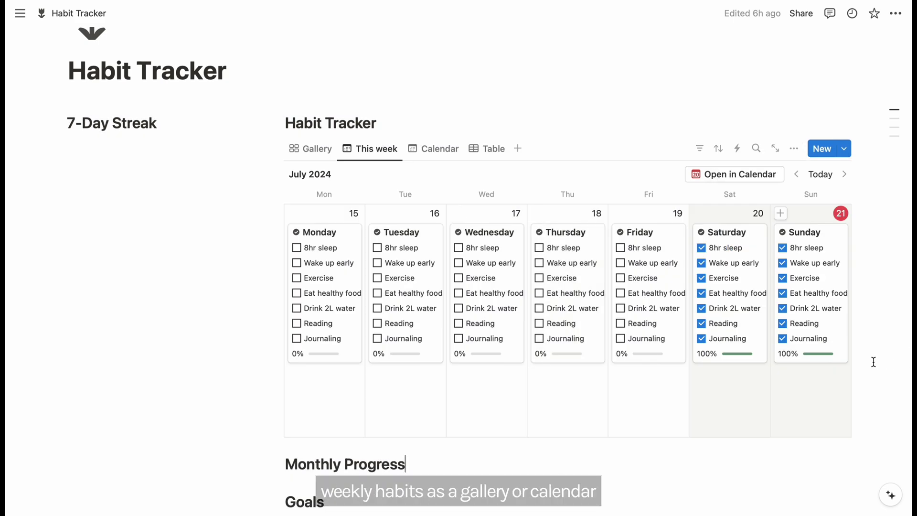
pyautogui.scroll(-5, 874, 362)
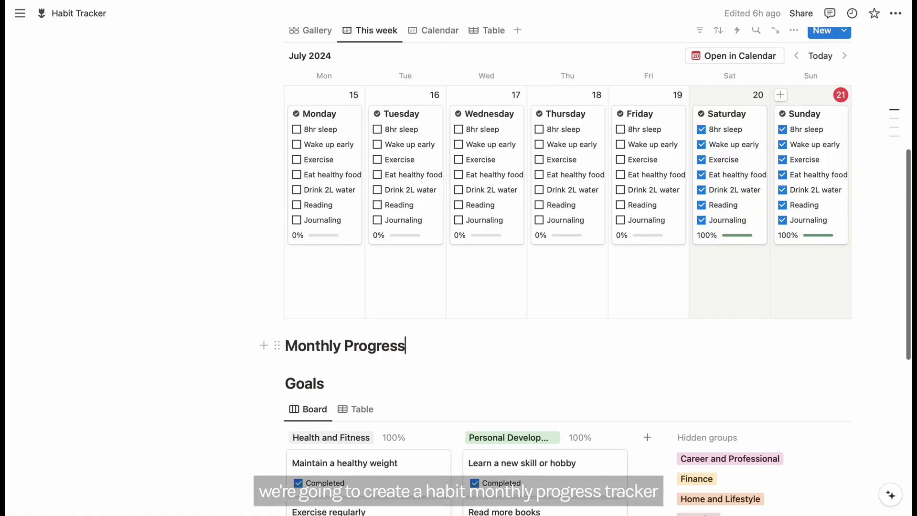
pyautogui.press('Return')
# Insert a new table database titled 'Monthly Progress' with its title hidden
pyautogui.write('/table')
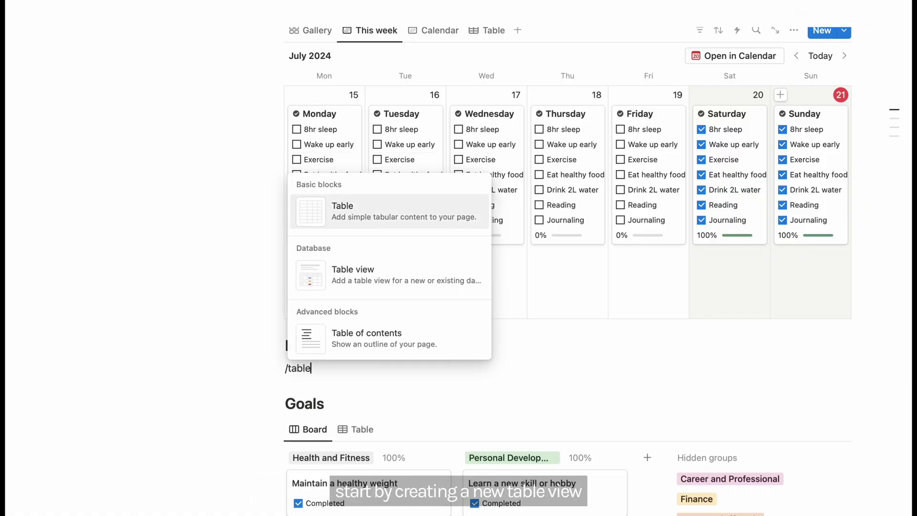
pyautogui.press('Down')
pyautogui.press('Return')
pyautogui.click(770, 115)
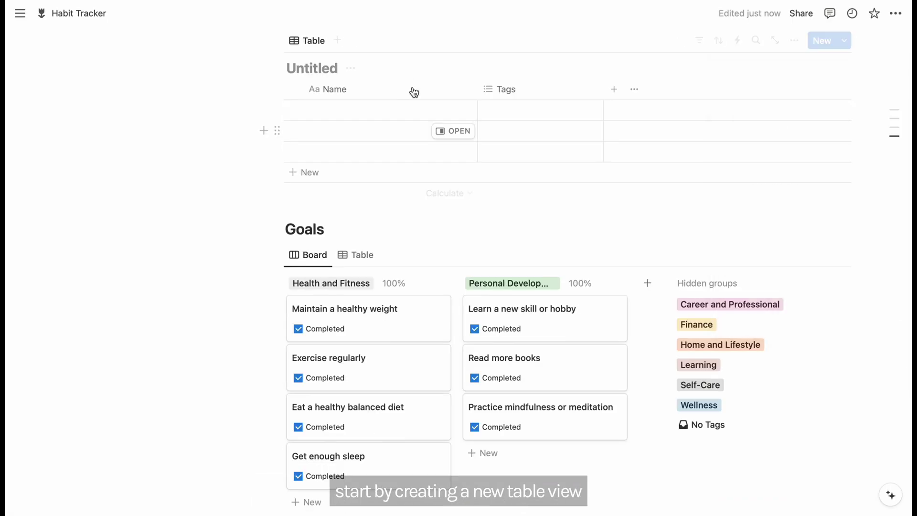
pyautogui.click(351, 68)
pyautogui.click(341, 109)
pyautogui.write('Monthly Progress')
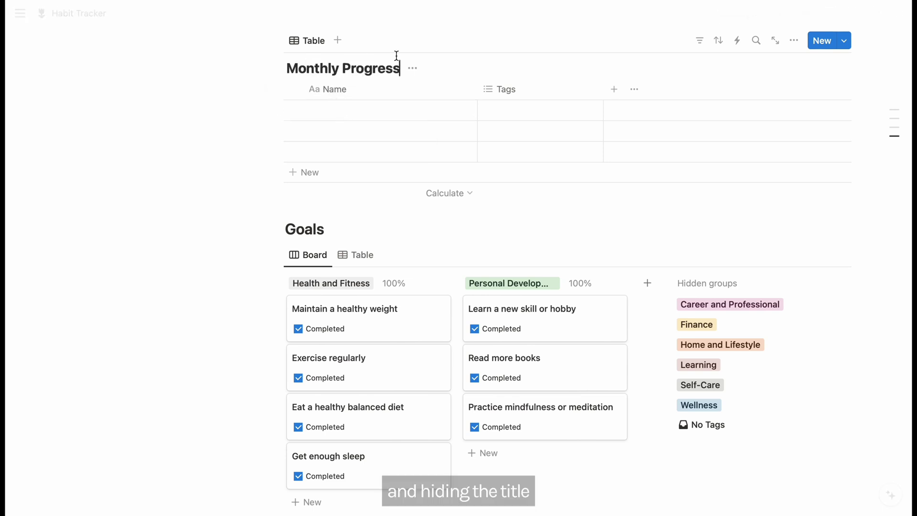
pyautogui.click(410, 68)
pyautogui.click(397, 136)
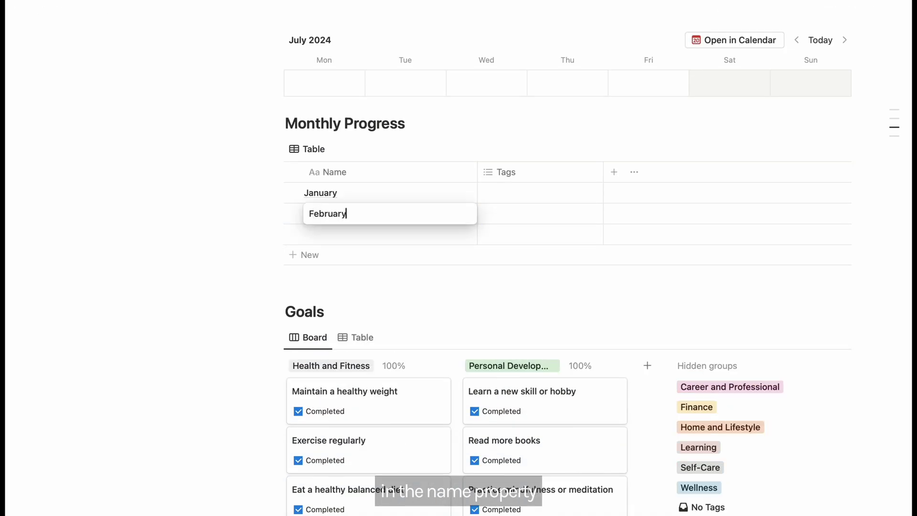
# Enter the month rows March through December, one per row
pyautogui.press('Return')
pyautogui.write('March')
pyautogui.press('Return')
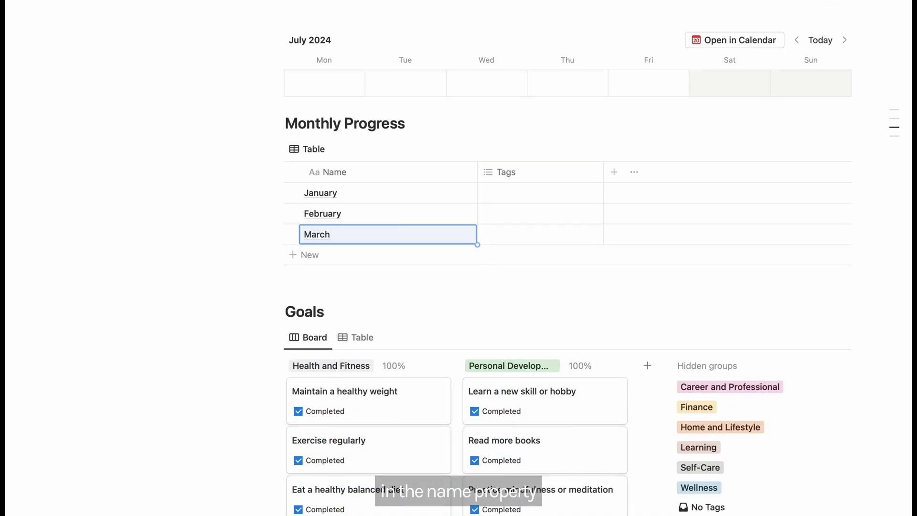
pyautogui.write('April')
pyautogui.press('Return')
pyautogui.write('May')
pyautogui.press('Return')
pyautogui.write('June')
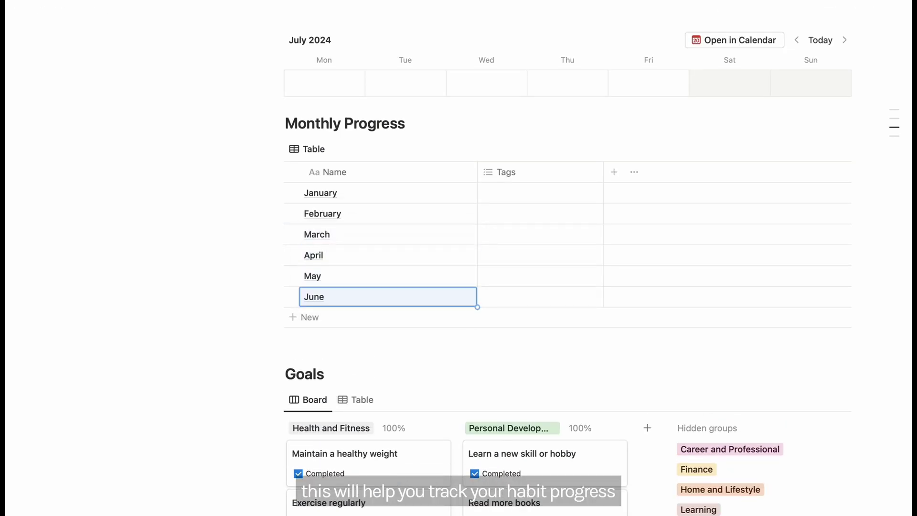
pyautogui.press('Return')
pyautogui.write('July')
pyautogui.press('Return')
pyautogui.write('August')
pyautogui.press('Return')
pyautogui.write('September')
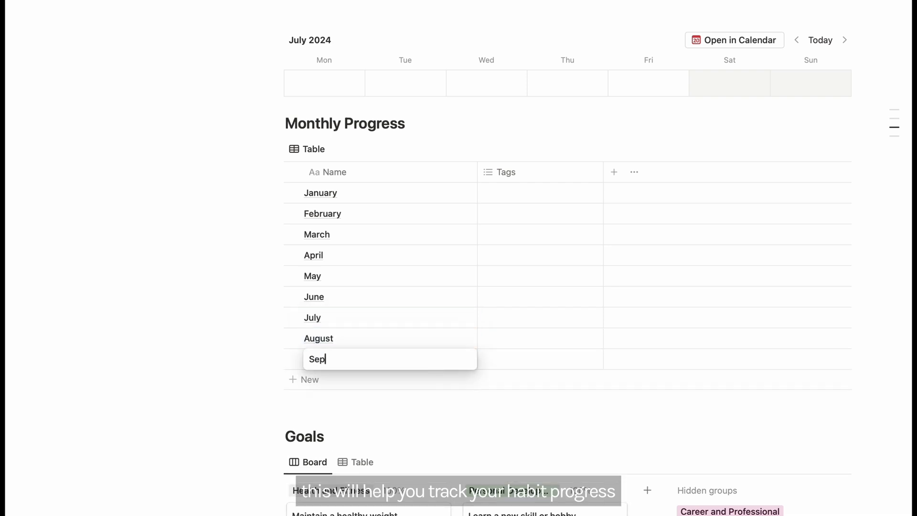
pyautogui.press('Return')
pyautogui.write('October')
pyautogui.press('Return')
pyautogui.write('November')
pyautogui.press('Return')
pyautogui.write('December')
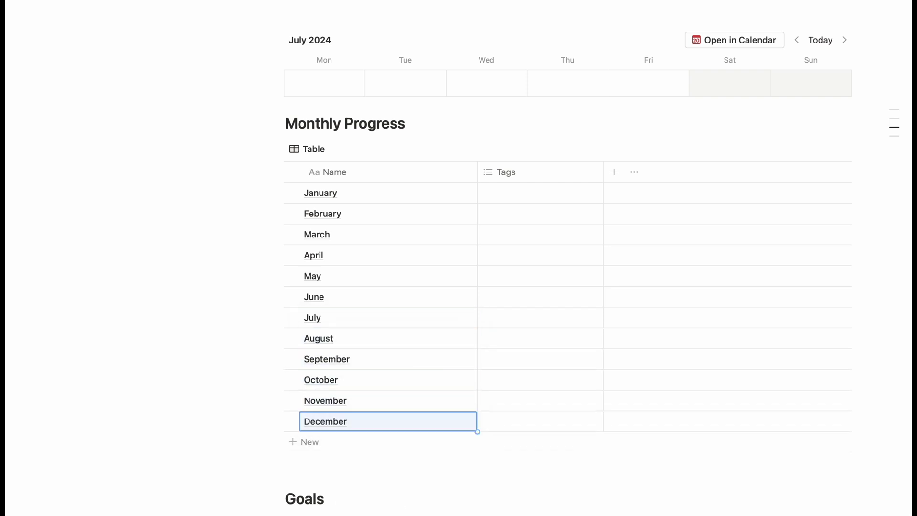
# Give all twelve month rows a calendar icon
pyautogui.click(292, 173)
pyautogui.click(419, 154)
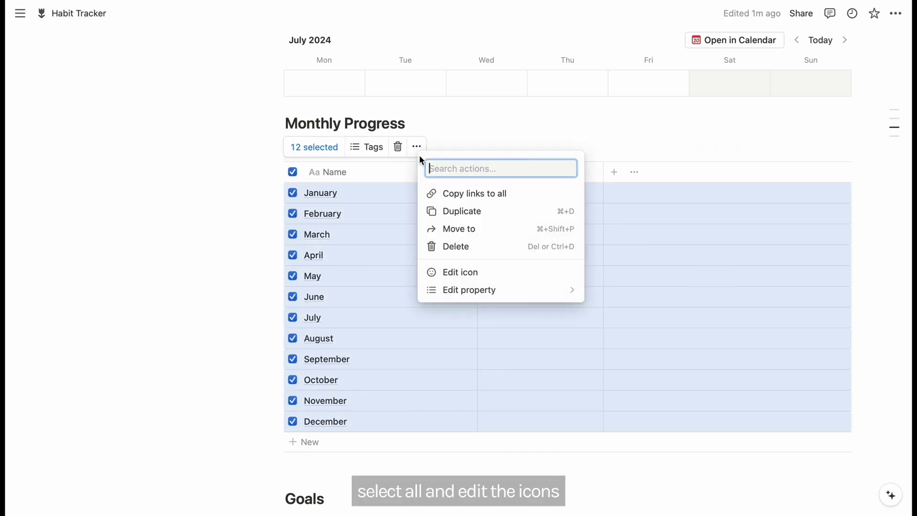
pyautogui.click(482, 272)
pyautogui.click(348, 171)
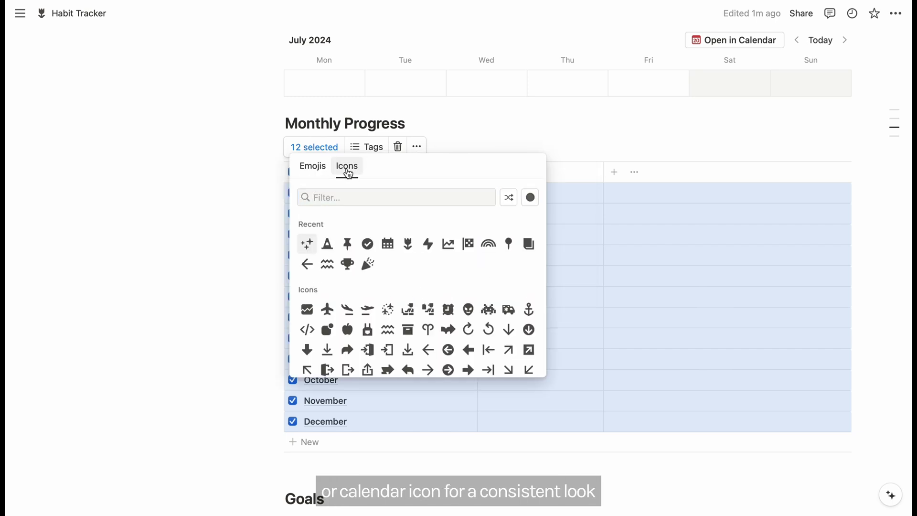
pyautogui.click(385, 246)
# Convert the Tags column into a relation linked to the Habit Tracker database
pyautogui.press('Escape')
pyautogui.click(457, 173)
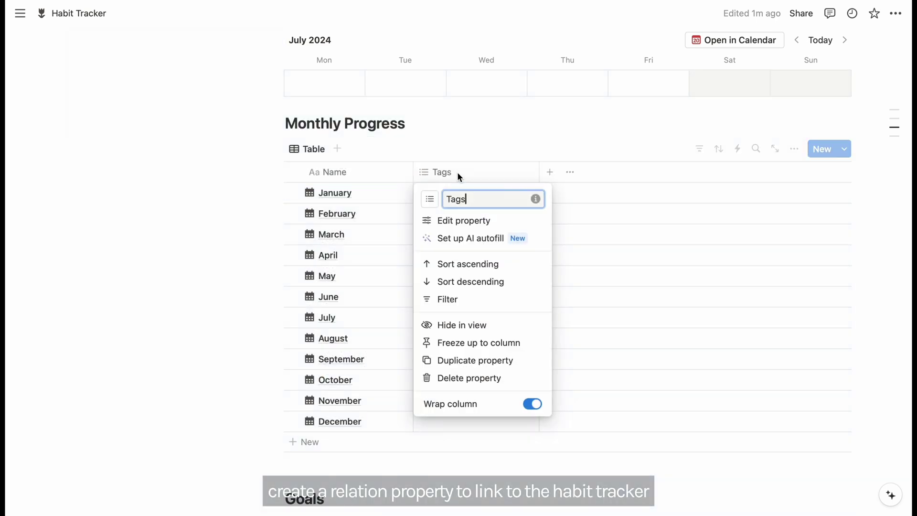
pyautogui.click(460, 220)
pyautogui.click(850, 116)
pyautogui.scroll(-3, 803, 334)
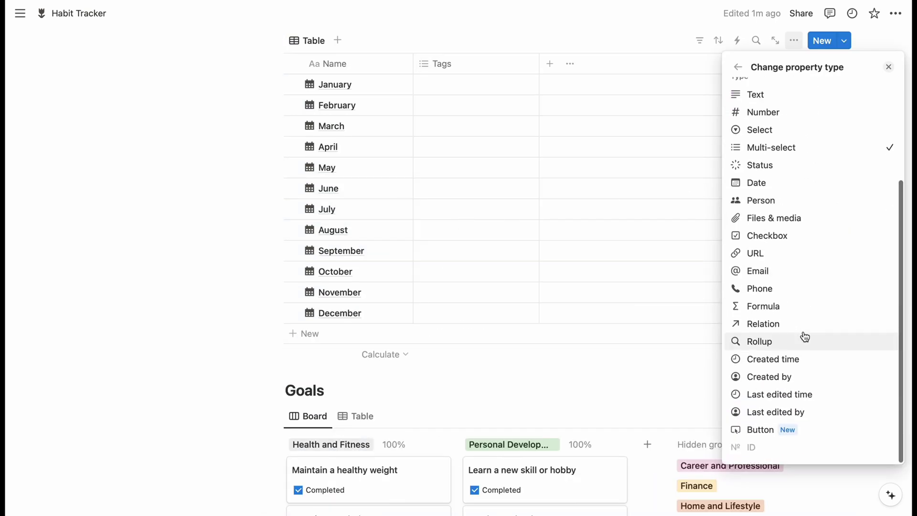
pyautogui.click(764, 323)
pyautogui.click(774, 144)
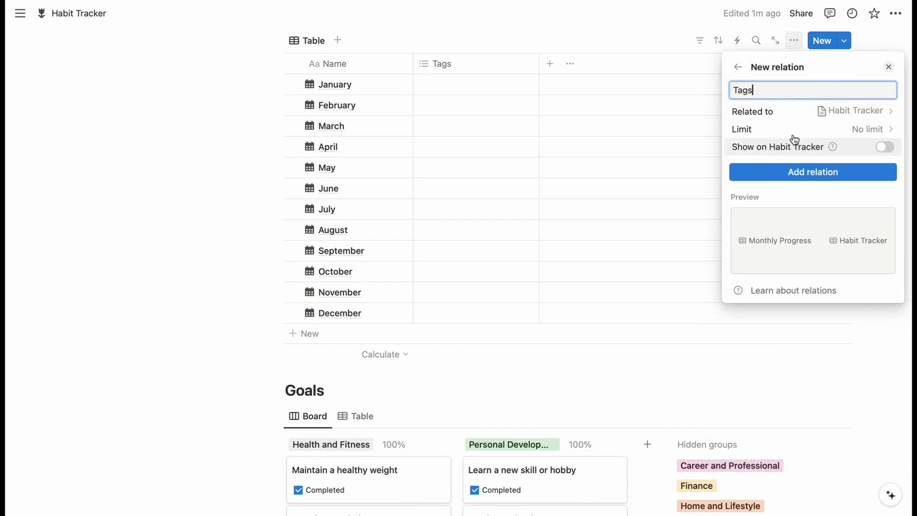
# Make the relation two-way with a matching property on Habit Tracker, and set its icon
pyautogui.click(886, 147)
pyautogui.click(811, 187)
pyautogui.write('M')
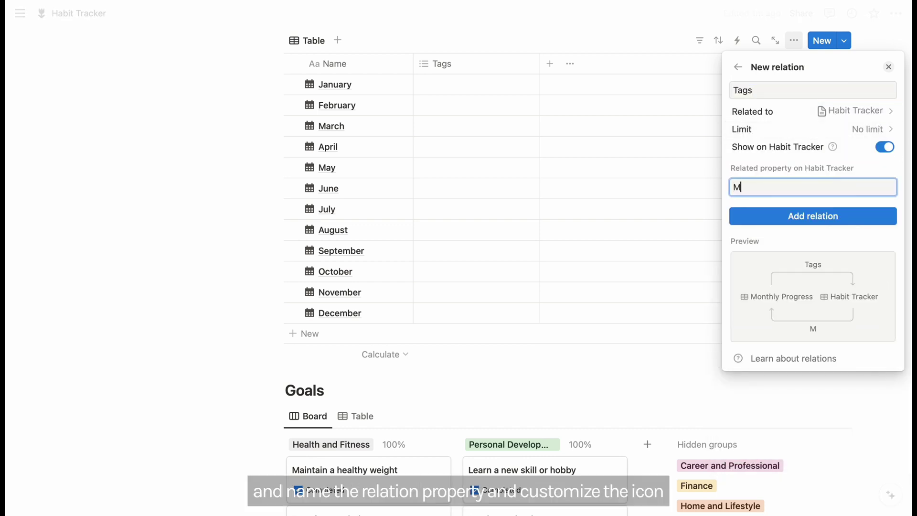
pyautogui.press('Return')
pyautogui.press('BackSpace')
pyautogui.press('BackSpace')
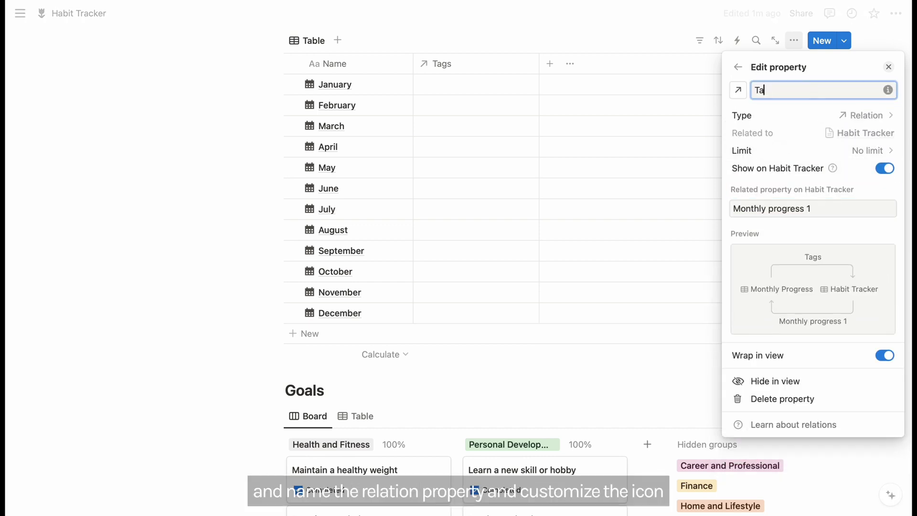
pyautogui.click(739, 91)
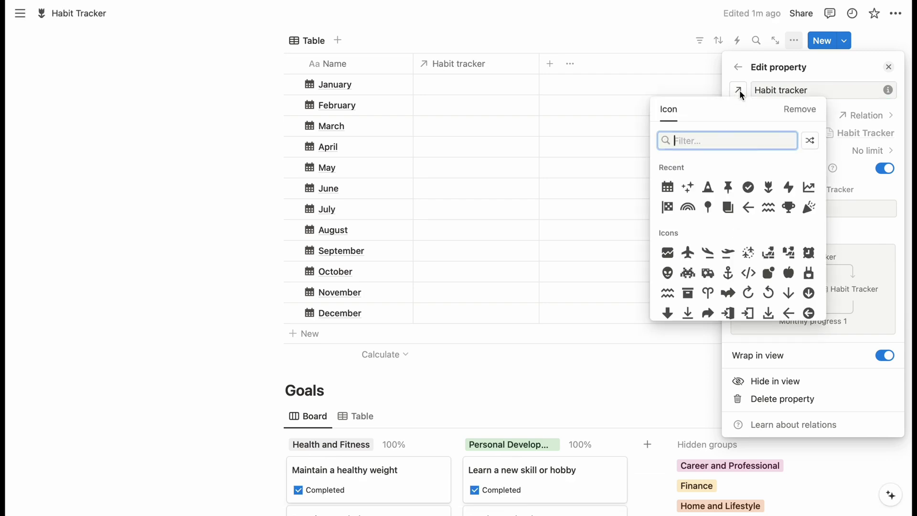
pyautogui.click(748, 187)
pyautogui.scroll(10, 573, 108)
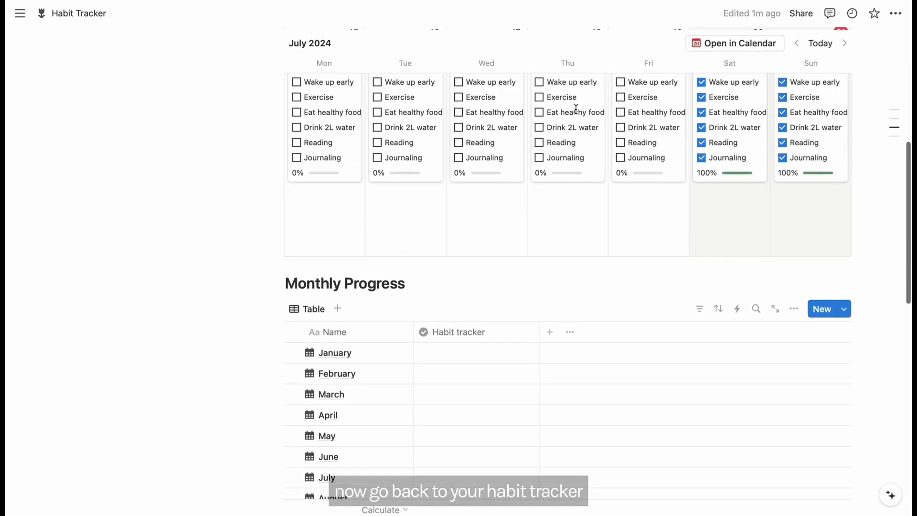
# Show Habit Tracker as a table and edit Monthly progress for all seven day entries
pyautogui.click(497, 90)
pyautogui.scroll(3, 289, 224)
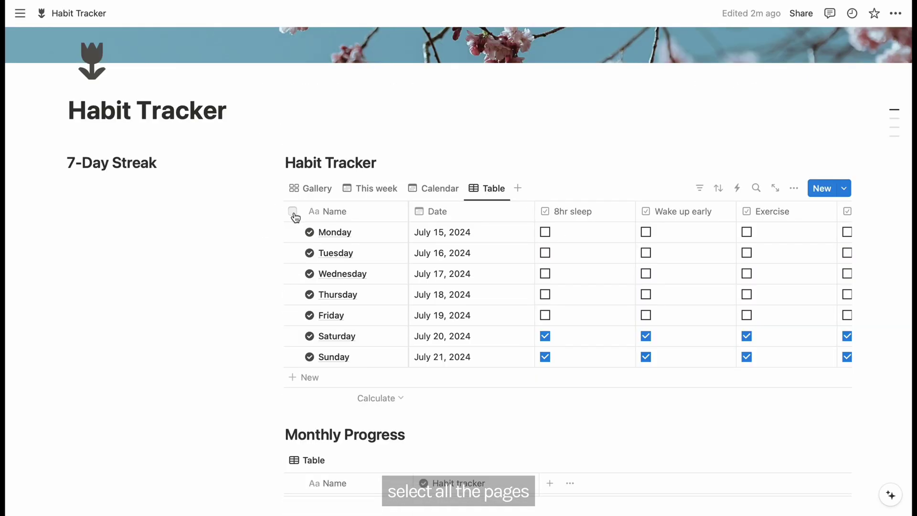
pyautogui.click(293, 211)
pyautogui.click(706, 187)
pyautogui.click(748, 323)
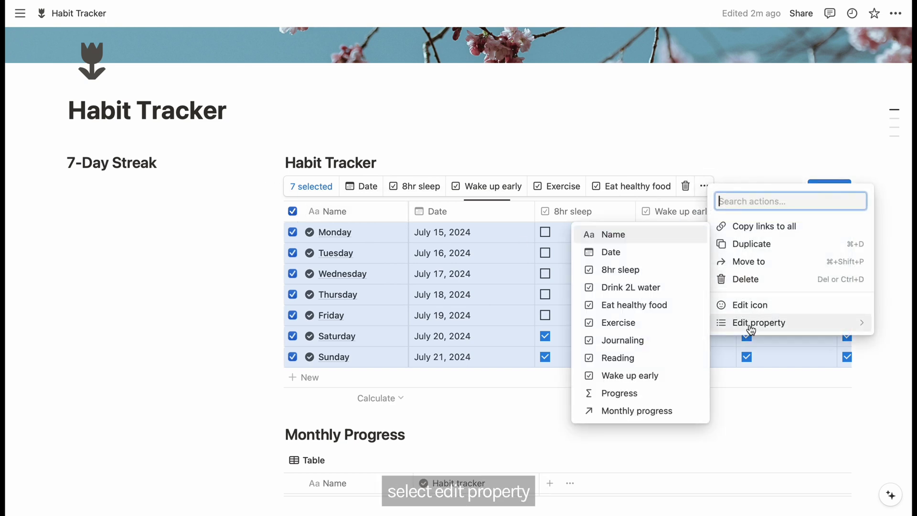
pyautogui.click(629, 412)
# Link January through December to every selected day entry
pyautogui.click(683, 235)
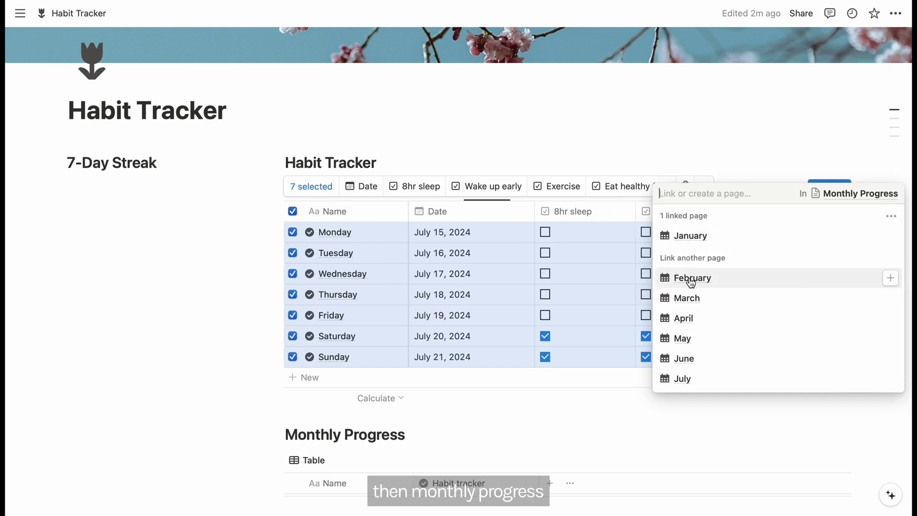
pyautogui.click(682, 281)
pyautogui.click(692, 297)
pyautogui.click(690, 316)
pyautogui.click(689, 337)
pyautogui.click(689, 358)
pyautogui.click(688, 334)
pyautogui.click(686, 295)
pyautogui.click(687, 315)
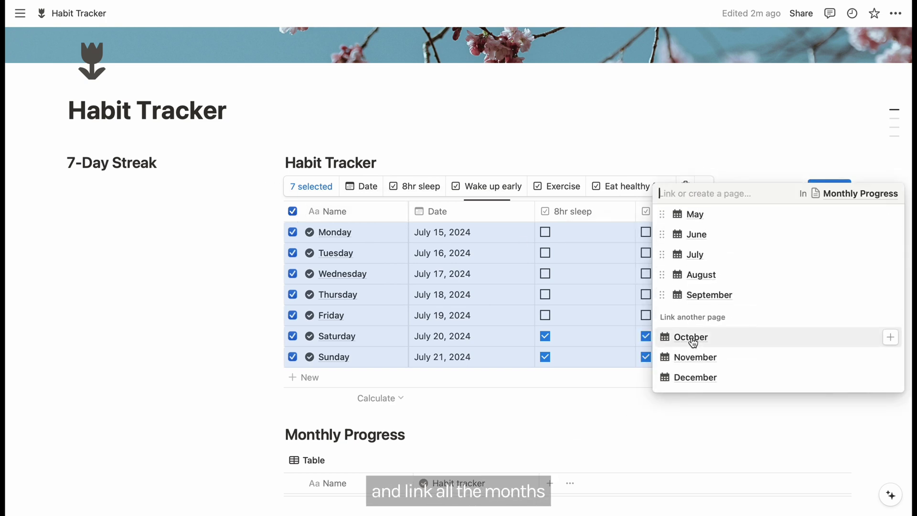
pyautogui.click(686, 336)
pyautogui.click(707, 357)
pyautogui.click(717, 358)
pyautogui.click(575, 418)
pyautogui.scroll(-7, 647, 308)
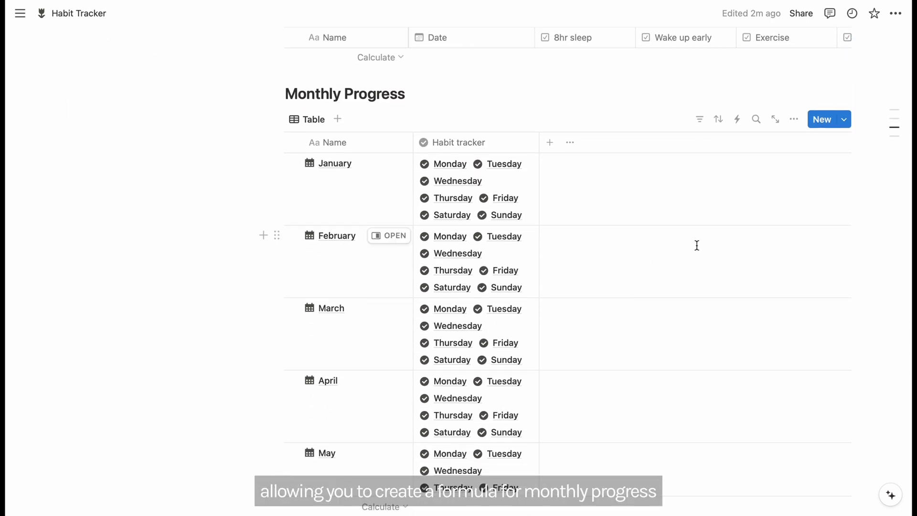
# Turn off Wrap all columns in the Monthly Progress table layout
pyautogui.click(795, 123)
pyautogui.click(867, 194)
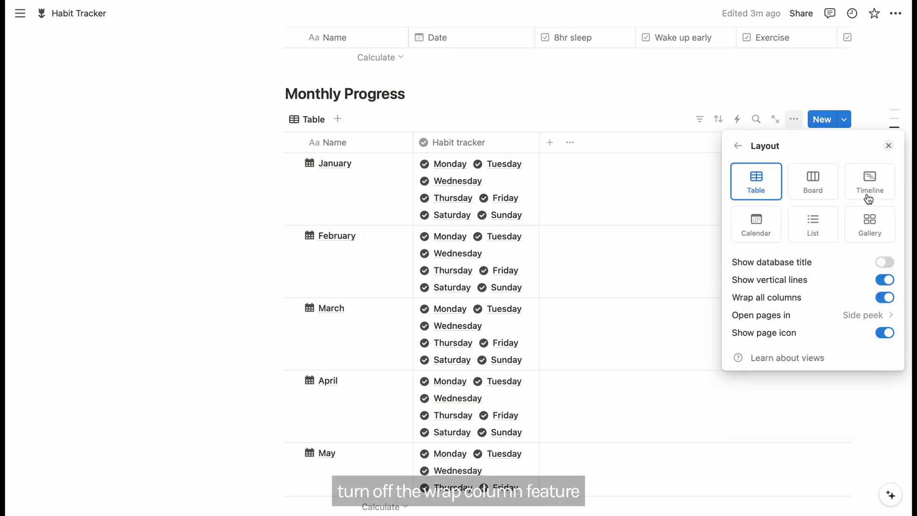
pyautogui.click(885, 298)
pyautogui.click(590, 94)
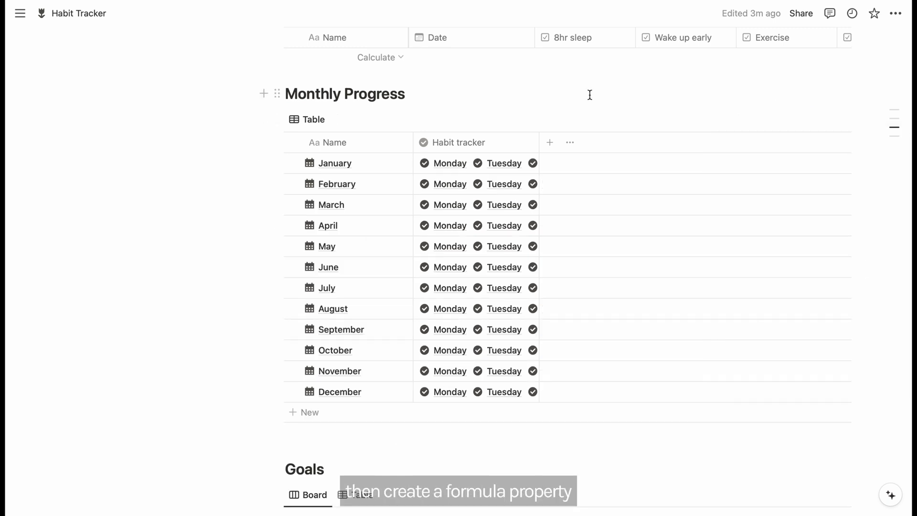
# Add a Formula property and start naming it Monthly progress
pyautogui.click(550, 143)
pyautogui.scroll(-5, 776, 318)
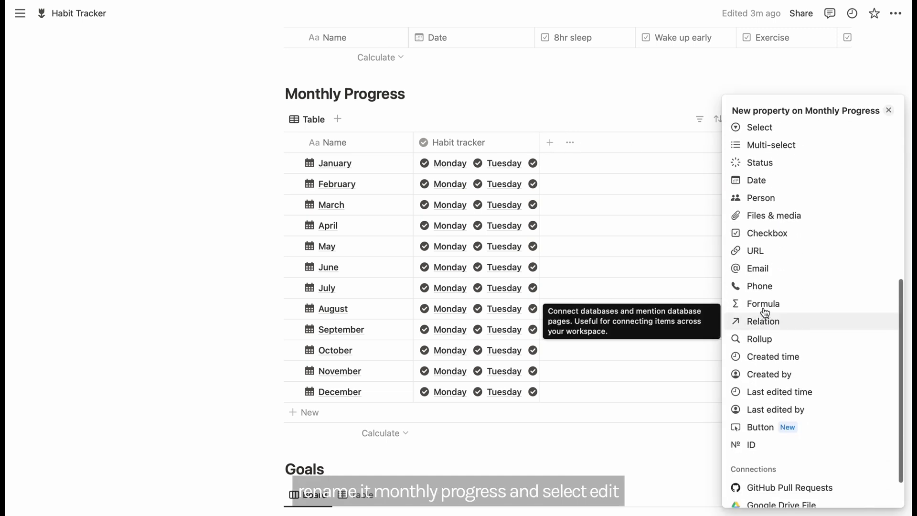
pyautogui.click(764, 309)
pyautogui.write('Monthly progress')
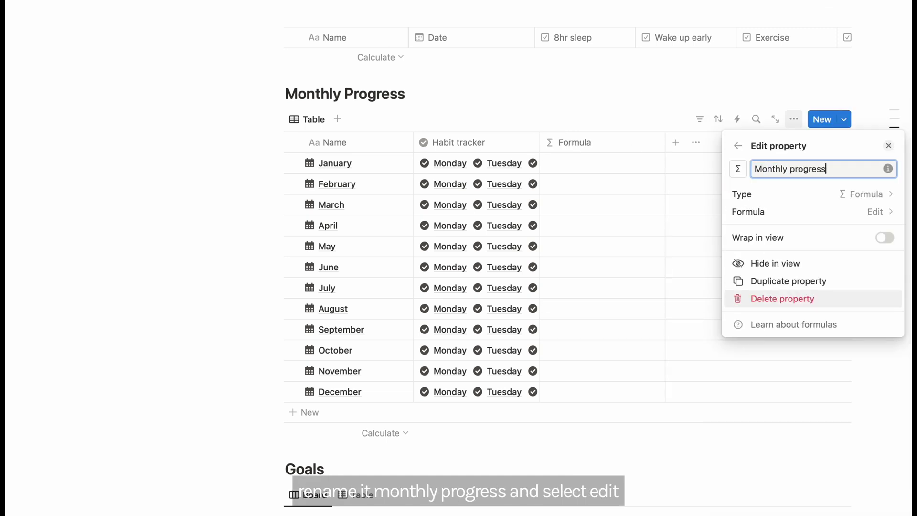
# Start a lets() formula that declares a habitLog variable
pyautogui.click(871, 213)
pyautogui.write('lets(')
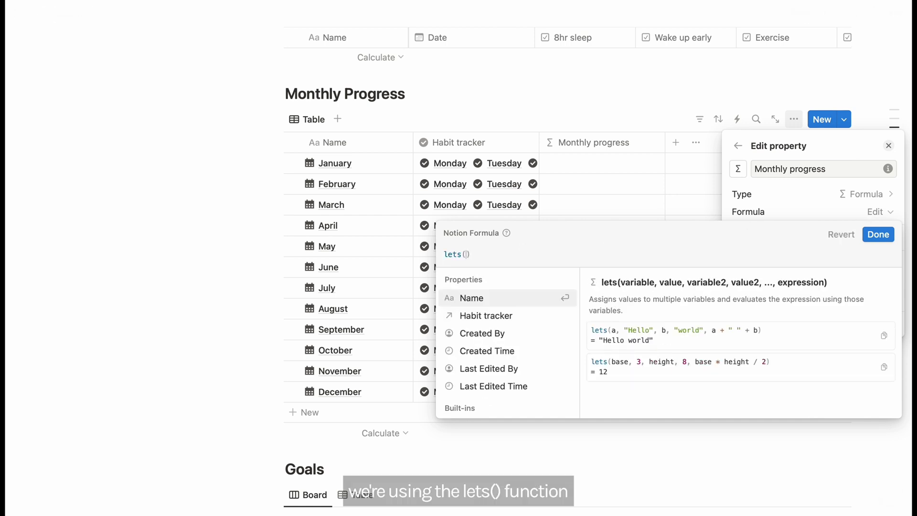
pyautogui.hotkey('shift', 'Return')
pyautogui.moveTo(591, 333); pyautogui.dragTo(647, 343)
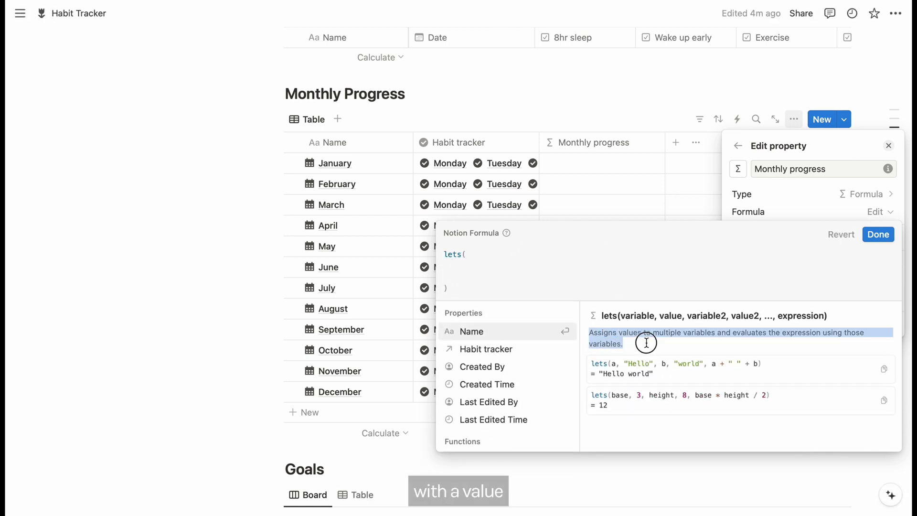
pyautogui.click(493, 264)
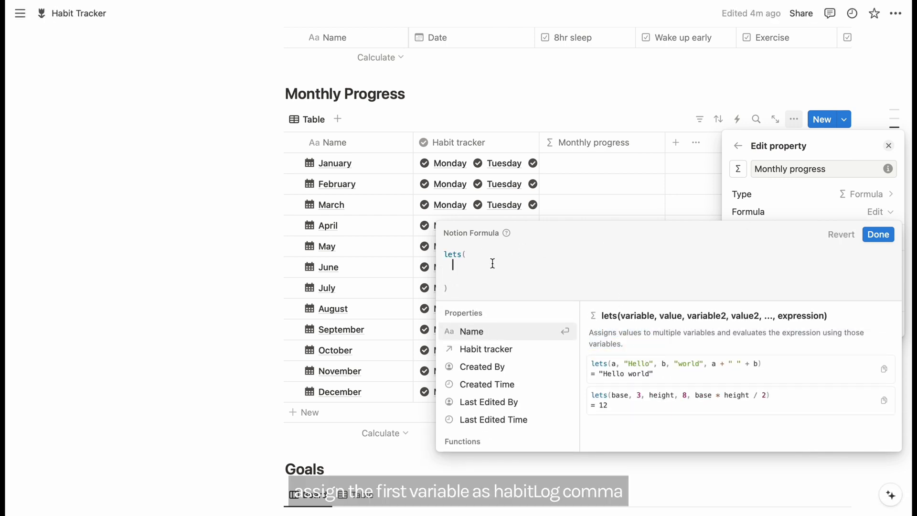
pyautogui.write('habitLog, habit')
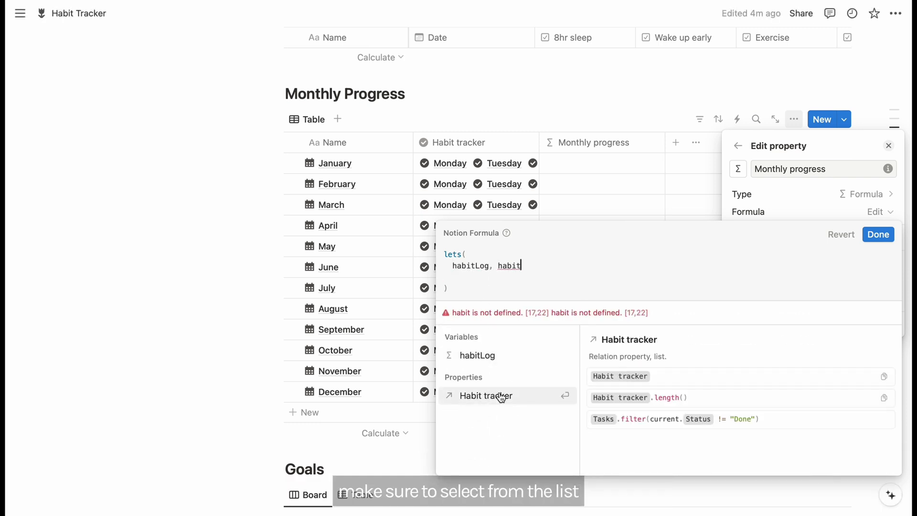
# Set habitLog to Habit tracker entries whose Date month (formatDate) equals Name, returning habitLog
pyautogui.click(483, 397)
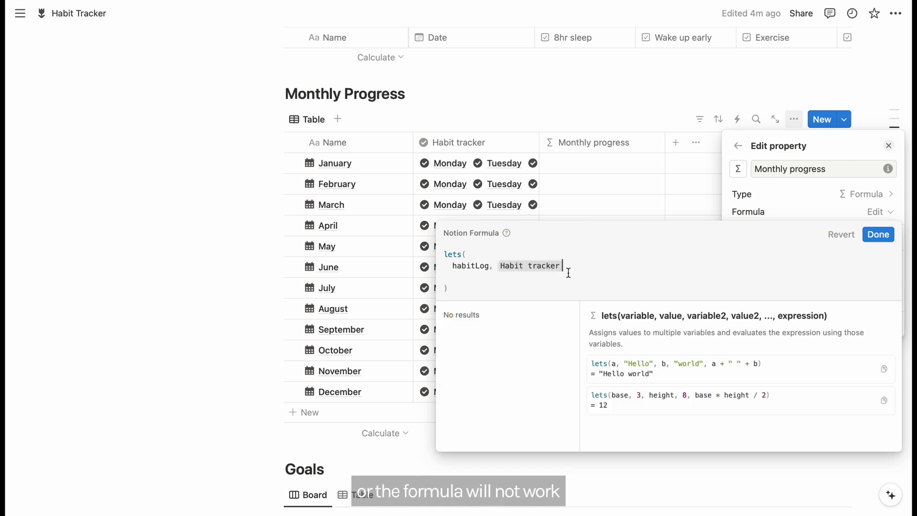
pyautogui.write('.')
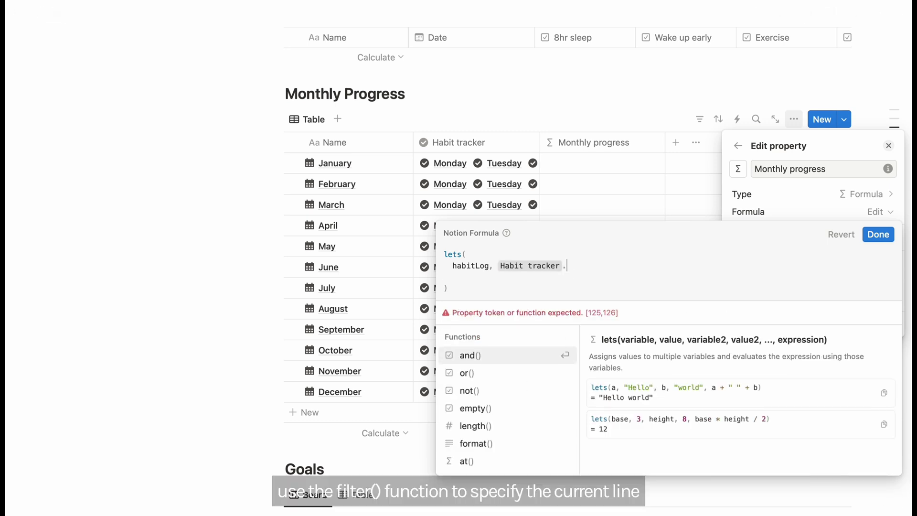
pyautogui.write('filter(current')
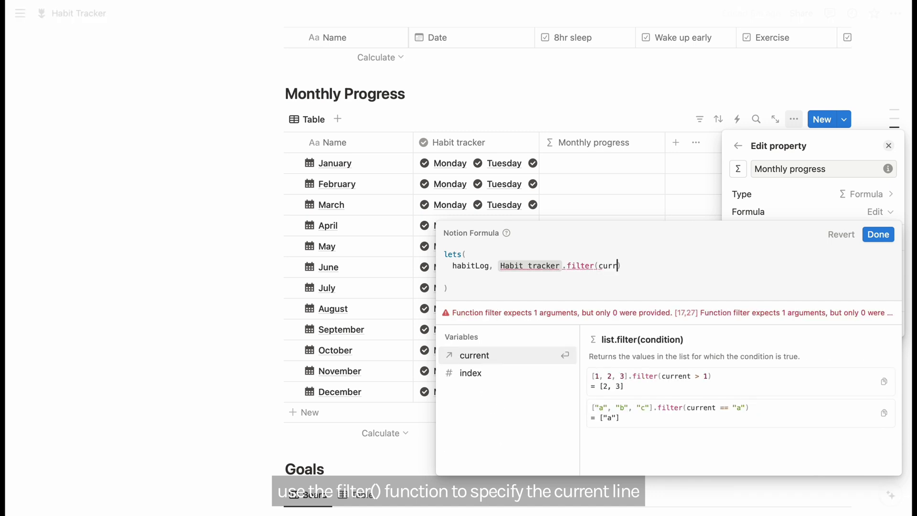
pyautogui.write('.d')
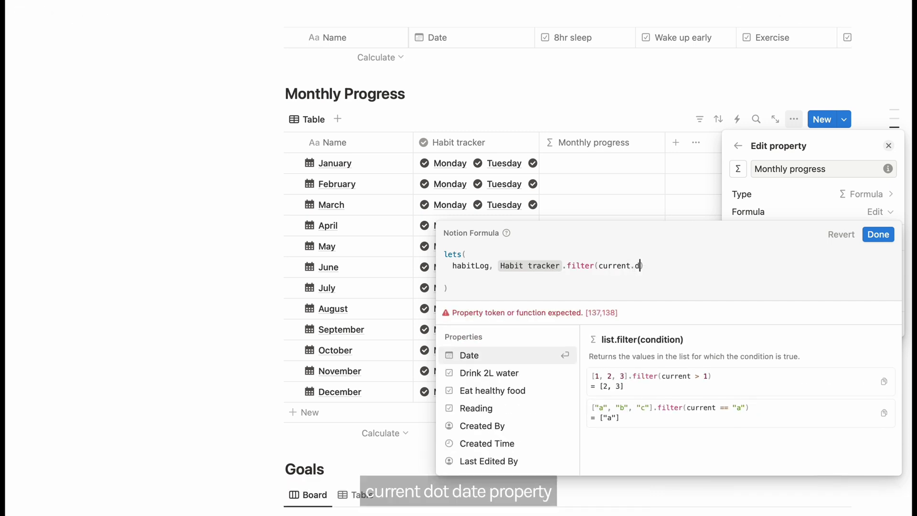
pyautogui.write('a')
pyautogui.press('Return')
pyautogui.write('.fo')
pyautogui.press('Return')
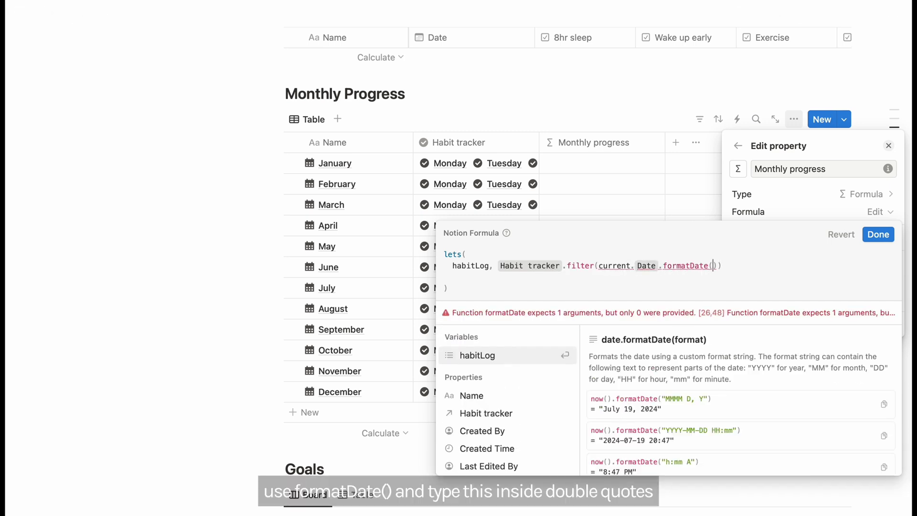
pyautogui.write('""')
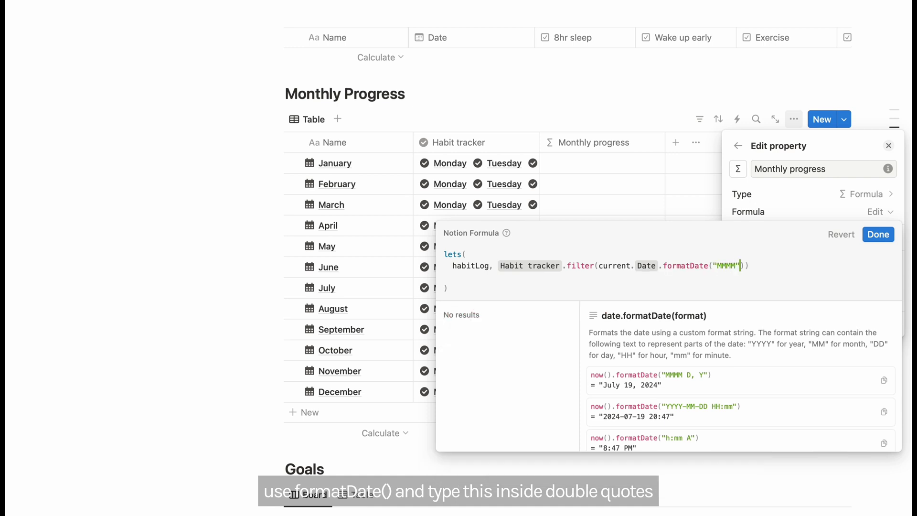
pyautogui.press('Right')
pyautogui.write('== ')
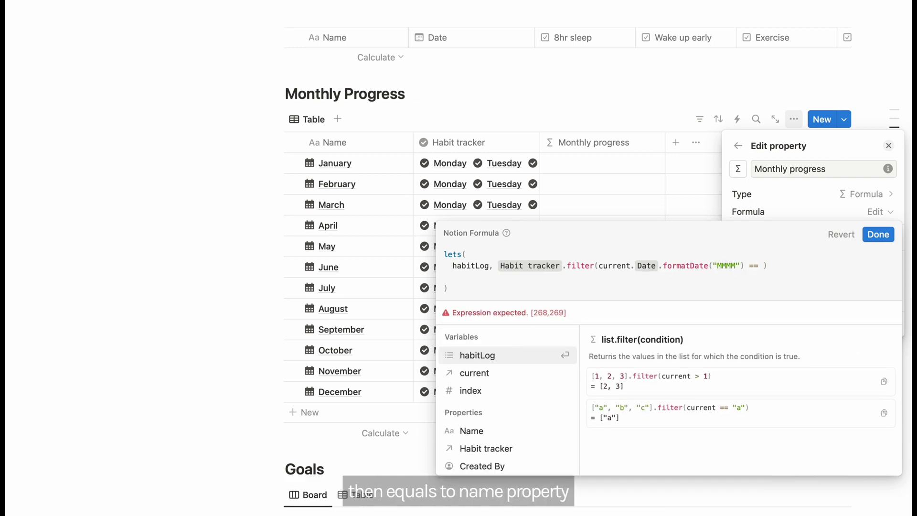
pyautogui.write('name')
pyautogui.press('Return')
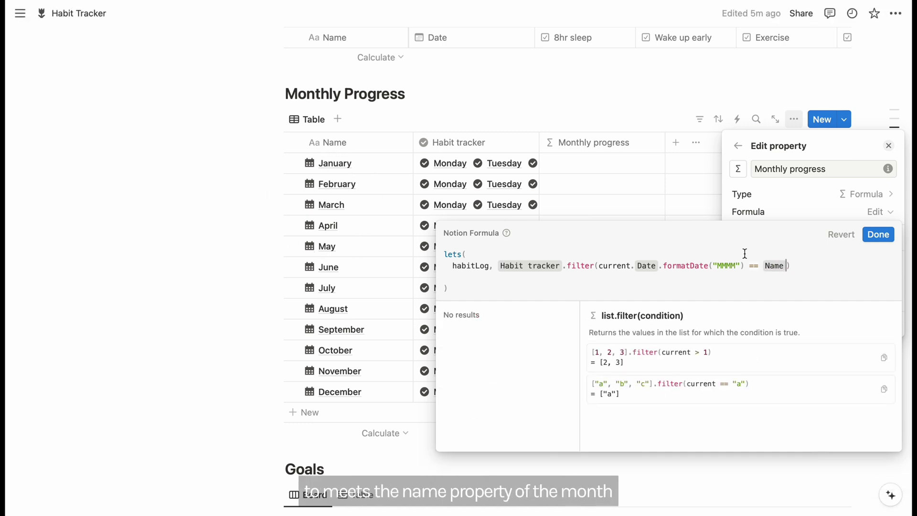
pyautogui.write(',')
pyautogui.press('Return')
pyautogui.press('Return')
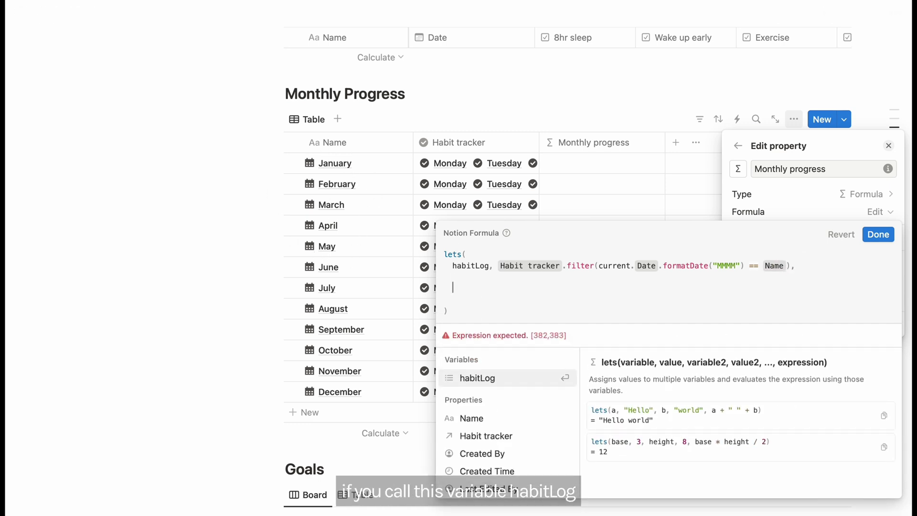
pyautogui.write('habit')
pyautogui.press('Return')
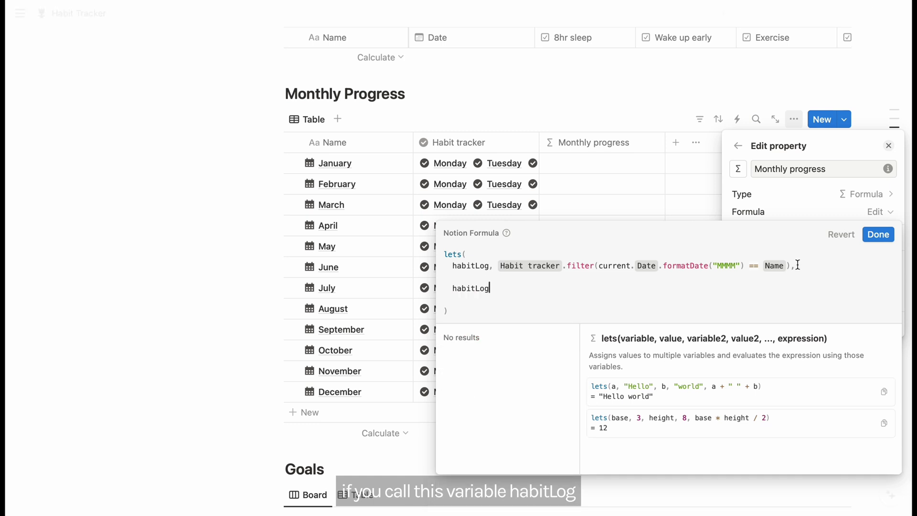
# Save the Monthly progress formula and check its results in the table
pyautogui.click(879, 234)
pyautogui.click(889, 146)
pyautogui.click(567, 289)
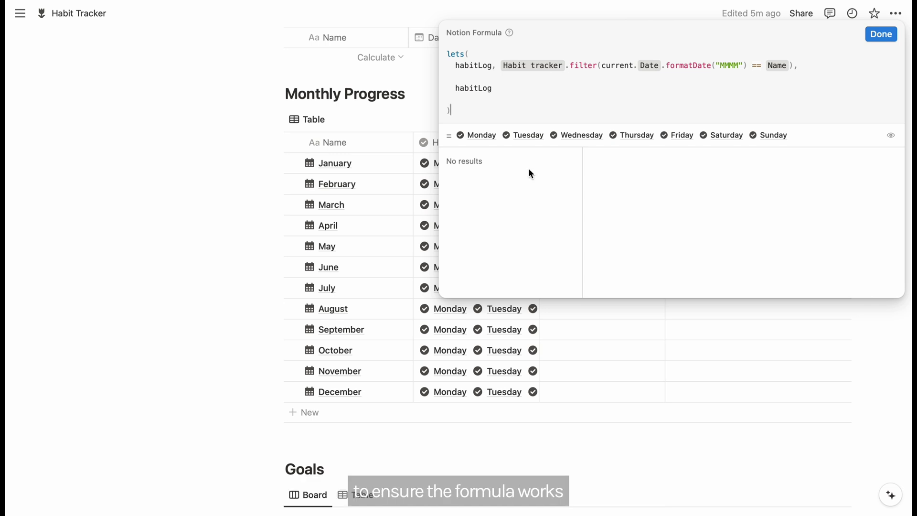
pyautogui.press('Escape')
# Replace the result line with habitProgressSum, the summed Progress of habitLog entries
pyautogui.click(593, 207)
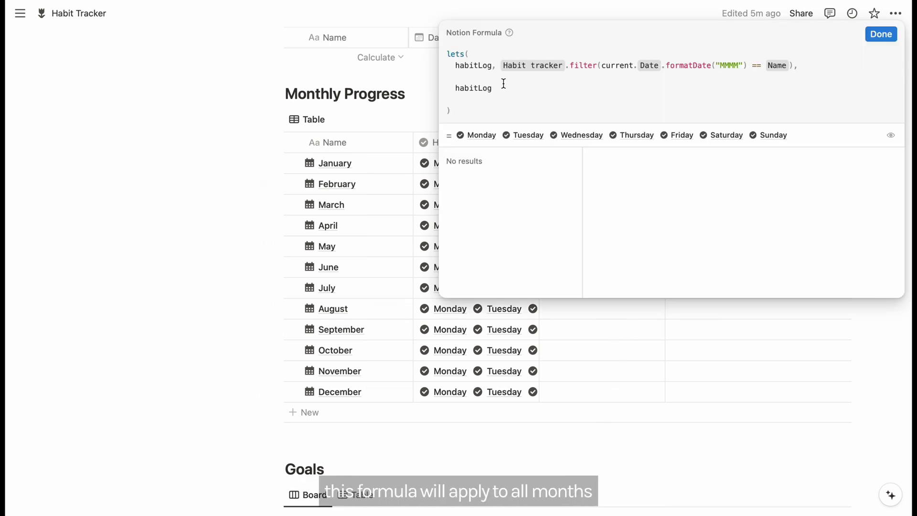
pyautogui.press('BackSpace')
pyautogui.press('BackSpace')
pyautogui.press('BackSpace')
pyautogui.press('BackSpace')
pyautogui.press('BackSpace')
pyautogui.press('BackSpace')
pyautogui.press('BackSpace')
pyautogui.press('BackSpace')
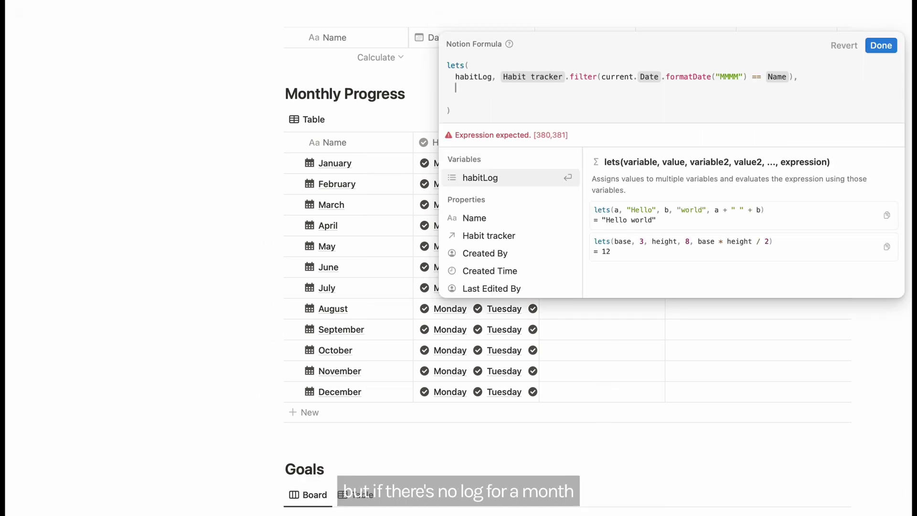
pyautogui.write('habitPr')
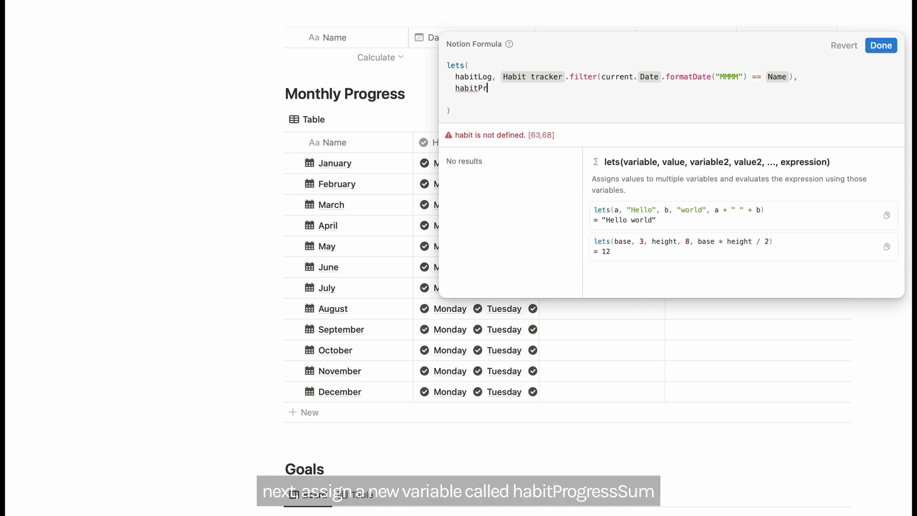
pyautogui.write('ogressSum, habitLog')
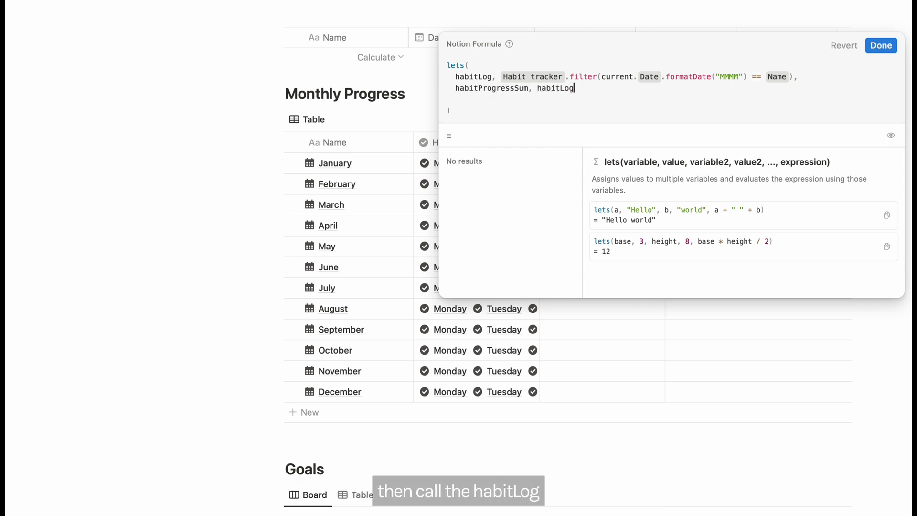
pyautogui.write('.map(curr')
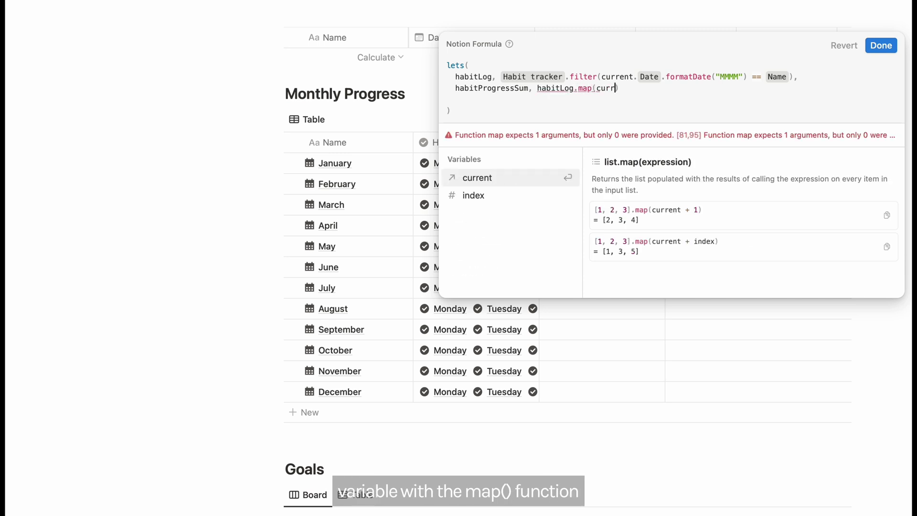
pyautogui.write('ent.pro')
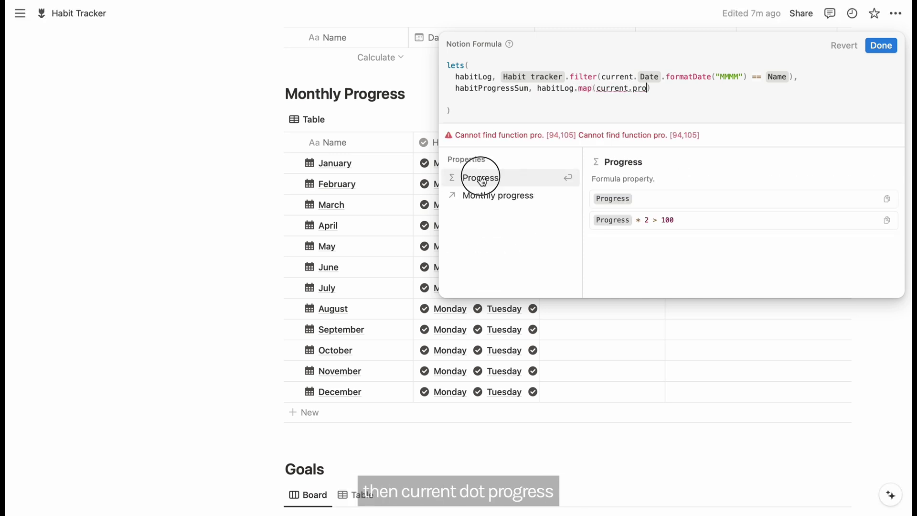
pyautogui.click(481, 178)
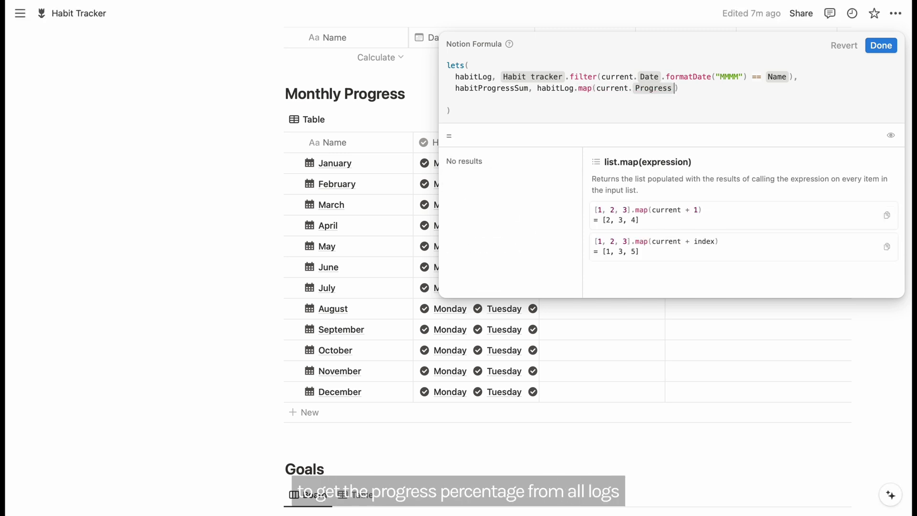
pyautogui.write(').sum(),')
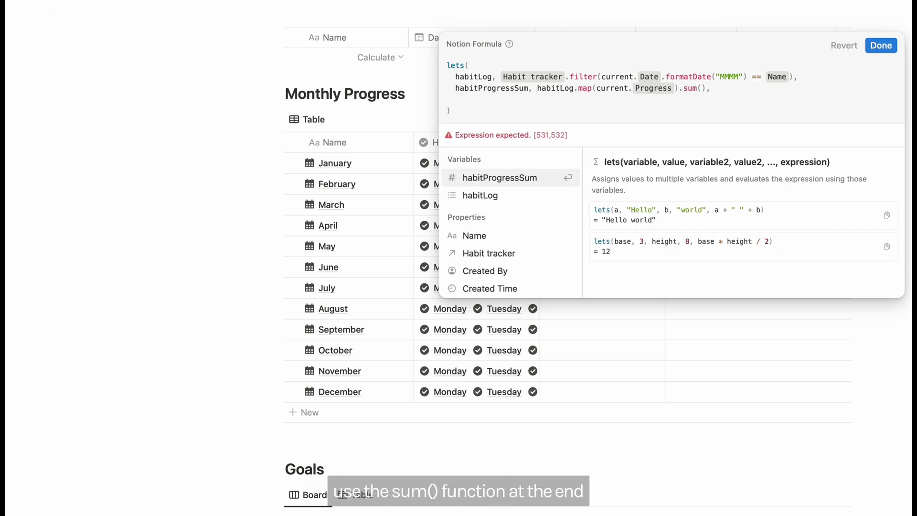
# Add habitCount as habitLog.length() and return habitCount
pyautogui.hotkey('shift', 'Return')
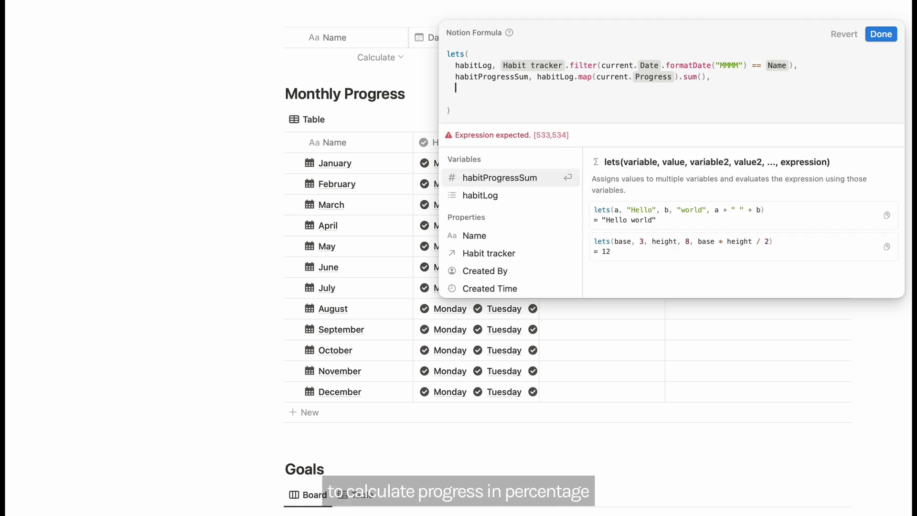
pyautogui.write('habitCount')
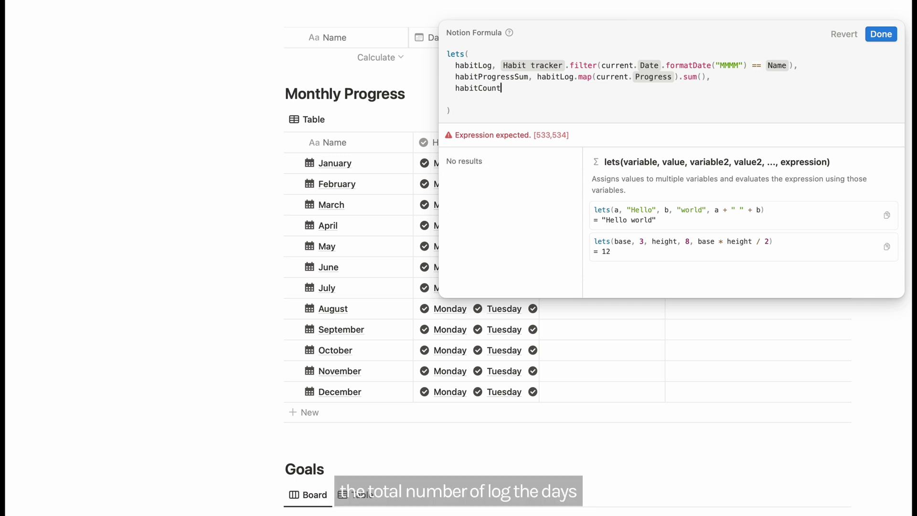
pyautogui.write(', ')
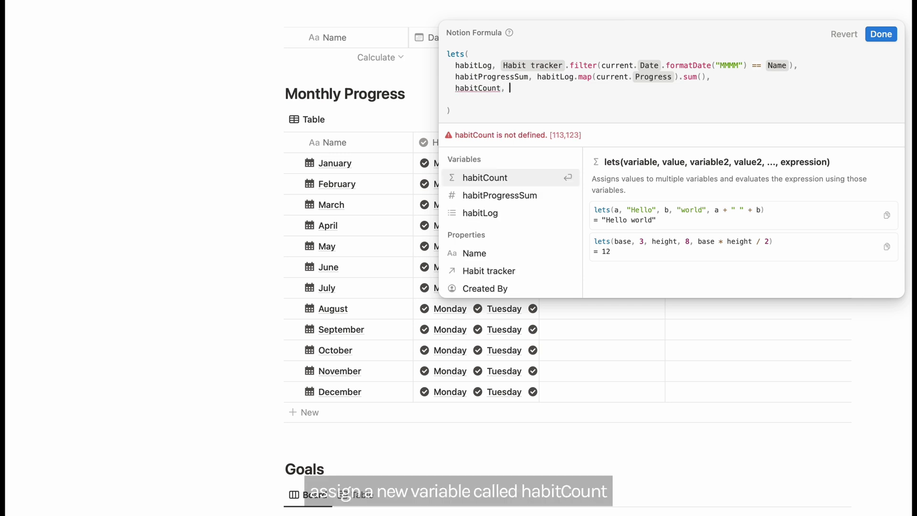
pyautogui.write('habitLog.length()')
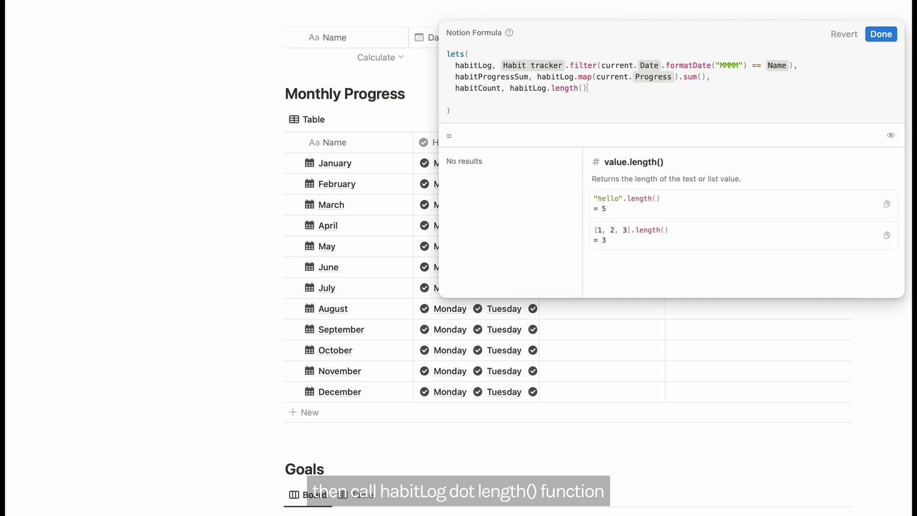
pyautogui.write(',')
pyautogui.press('Return')
pyautogui.press('Return')
pyautogui.write('habitCount')
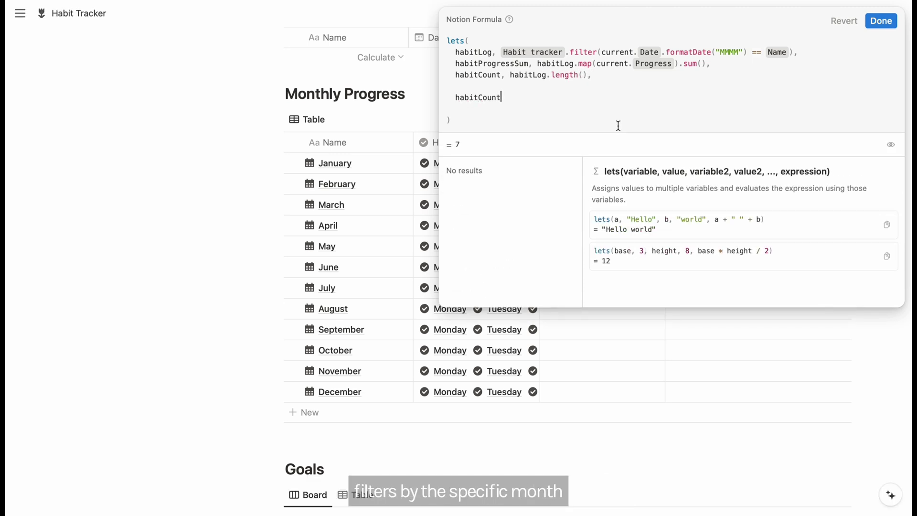
# Replace the final expression with if(habitCount == 0, 0, habitProgressSum/habitCount)
pyautogui.moveTo(503, 98); pyautogui.dragTo(456, 98)
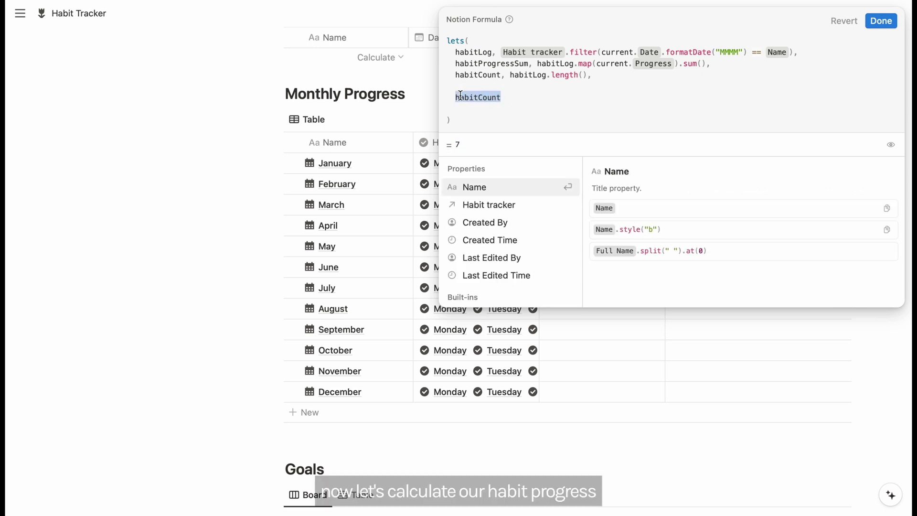
pyautogui.write('if()')
pyautogui.press('Left')
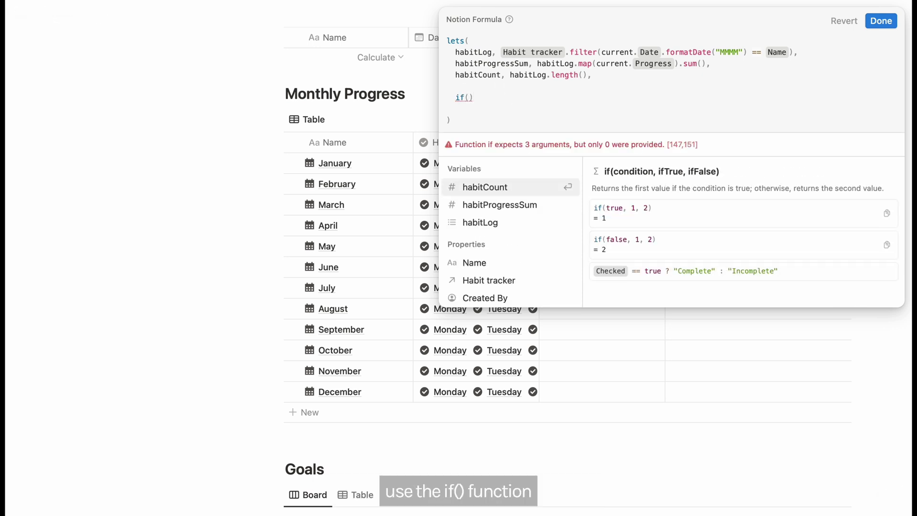
pyautogui.press('Return')
pyautogui.write('habitCount ')
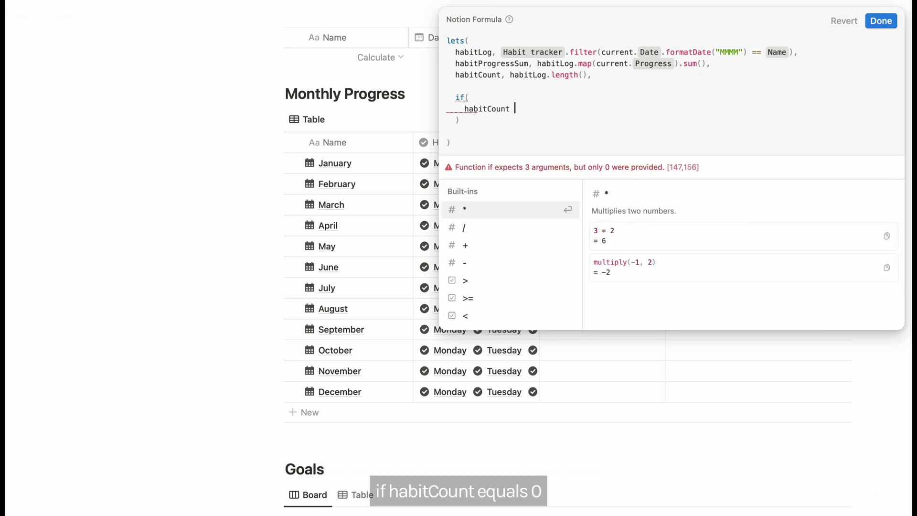
pyautogui.write('== 0, 0,')
pyautogui.press('Return')
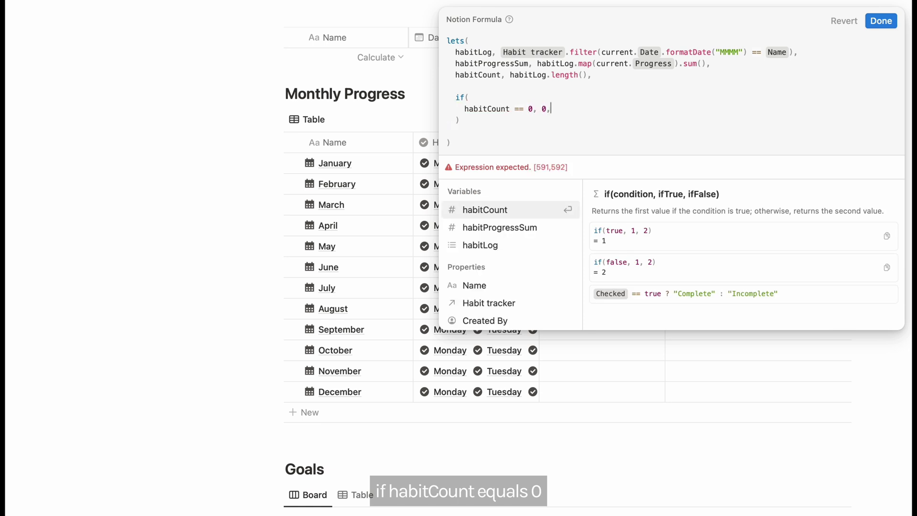
pyautogui.write('habitProg')
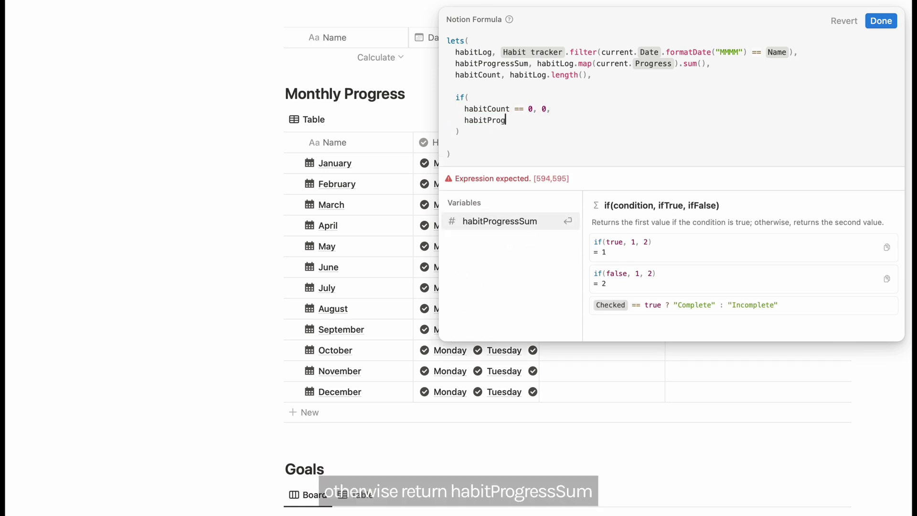
pyautogui.write('ressSum/h')
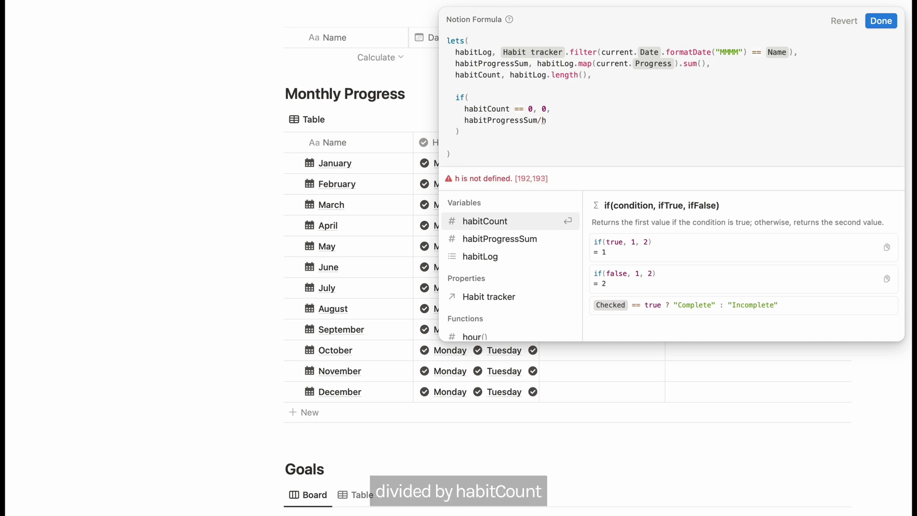
pyautogui.write('abitCount')
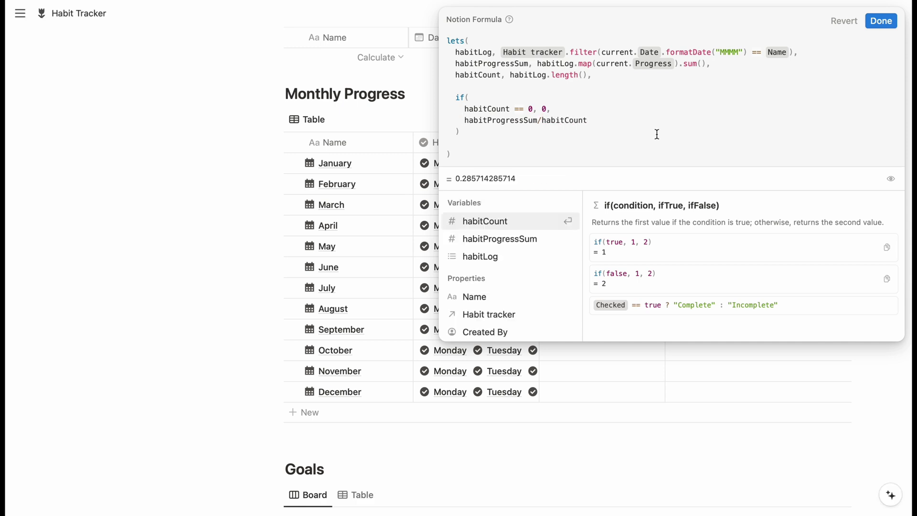
# Round the average to two decimals using round((habitProgressSum/habitCount) * 100) / 100
pyautogui.press('super+Left')
pyautogui.write('(')
pyautogui.press('super+Right')
pyautogui.write(') ')
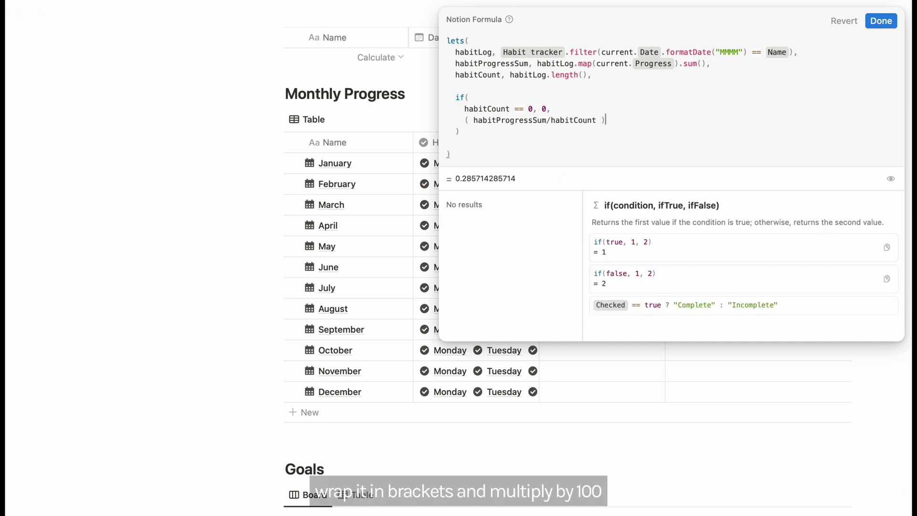
pyautogui.write('* 100')
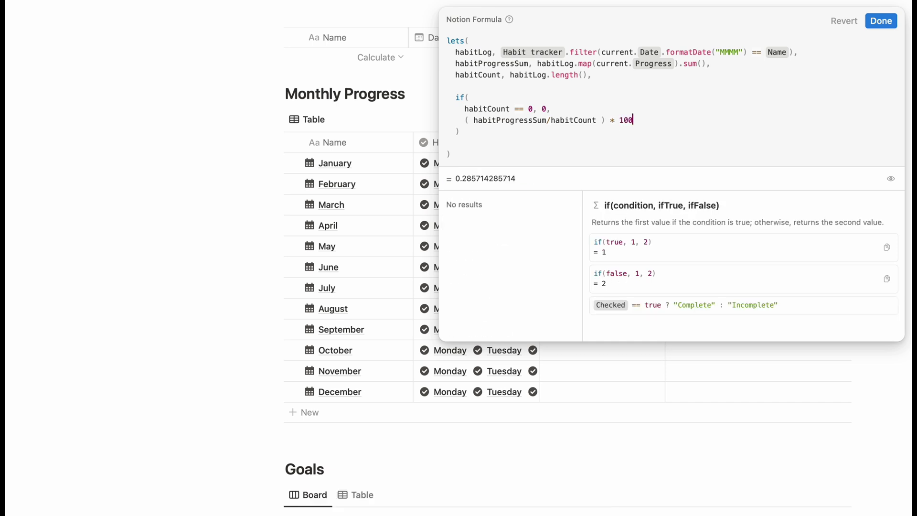
pyautogui.press('super+Left')
pyautogui.write('round(')
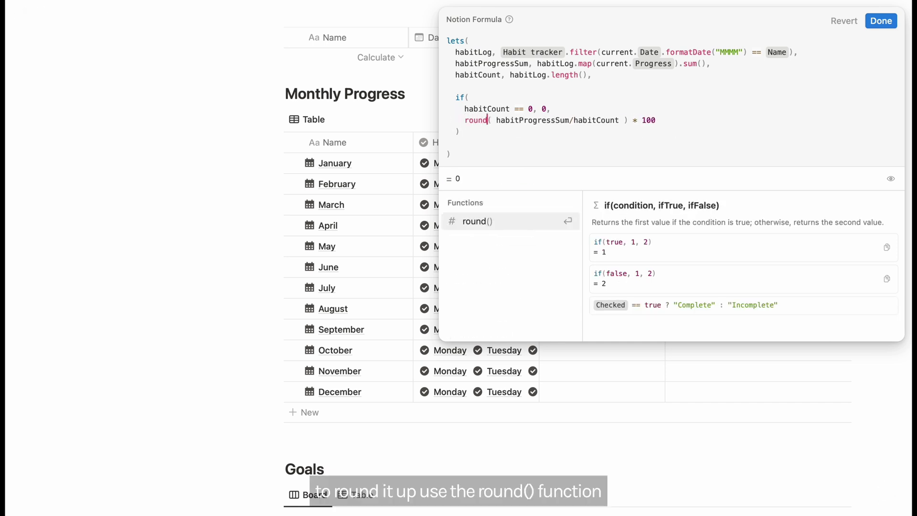
pyautogui.write(' ) / 100')
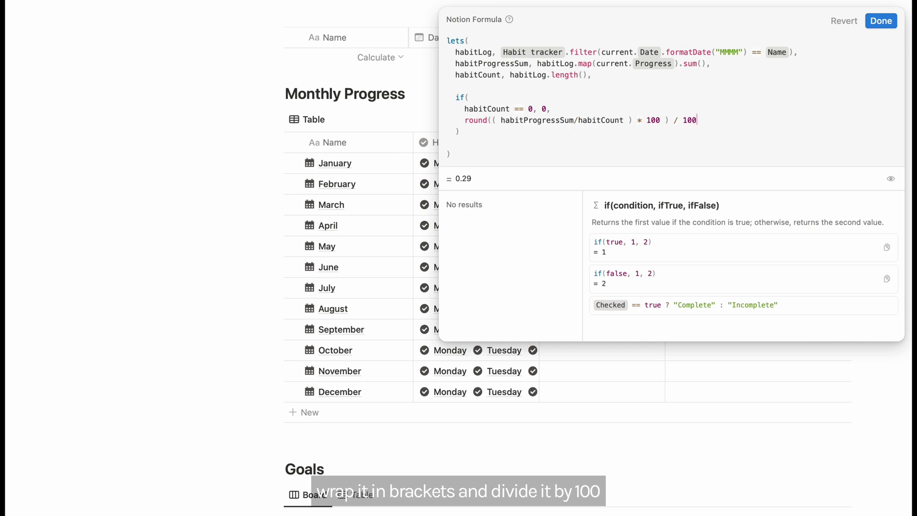
# Save the formula and format Monthly progress as a percent shown as a bar
pyautogui.click(885, 23)
pyautogui.click(594, 143)
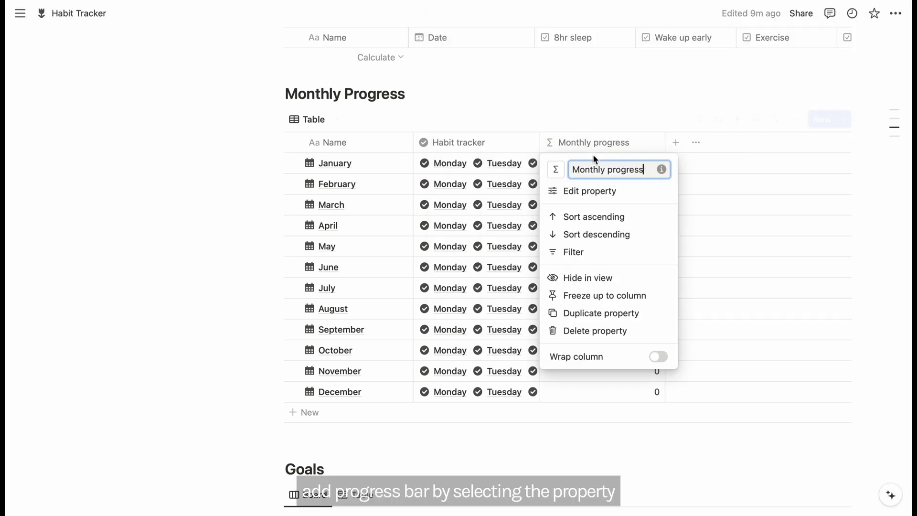
pyautogui.click(594, 192)
pyautogui.click(864, 150)
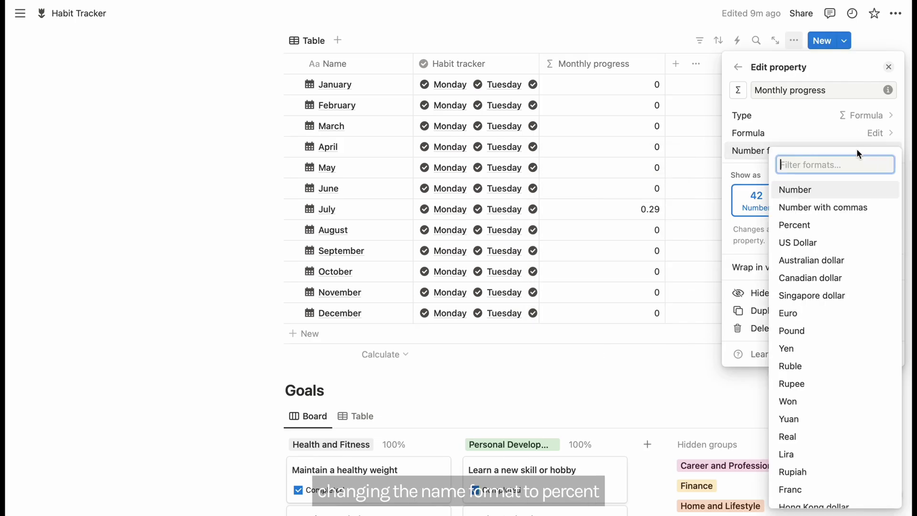
pyautogui.click(796, 225)
pyautogui.click(813, 202)
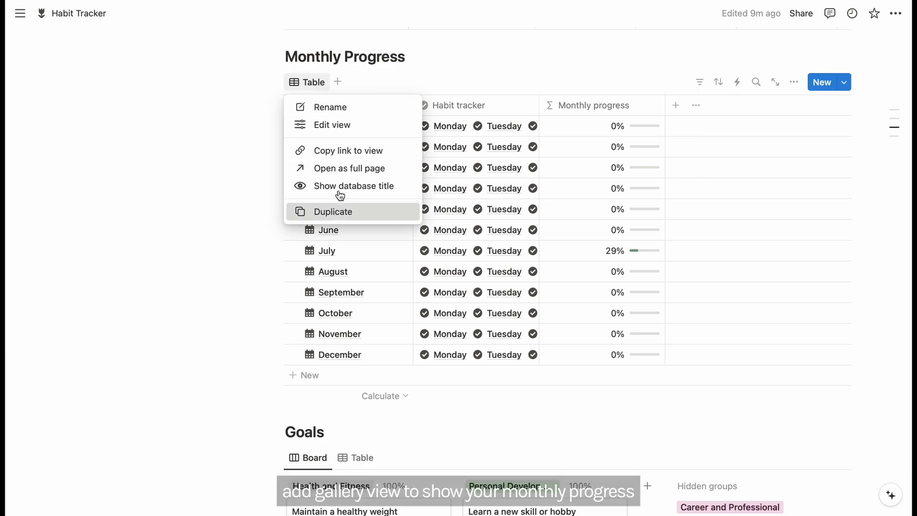
# Duplicate the table view as a Gallery with no card preview, showing Monthly progress on cards
pyautogui.click(334, 210)
pyautogui.click(869, 156)
pyautogui.click(870, 188)
pyautogui.click(860, 242)
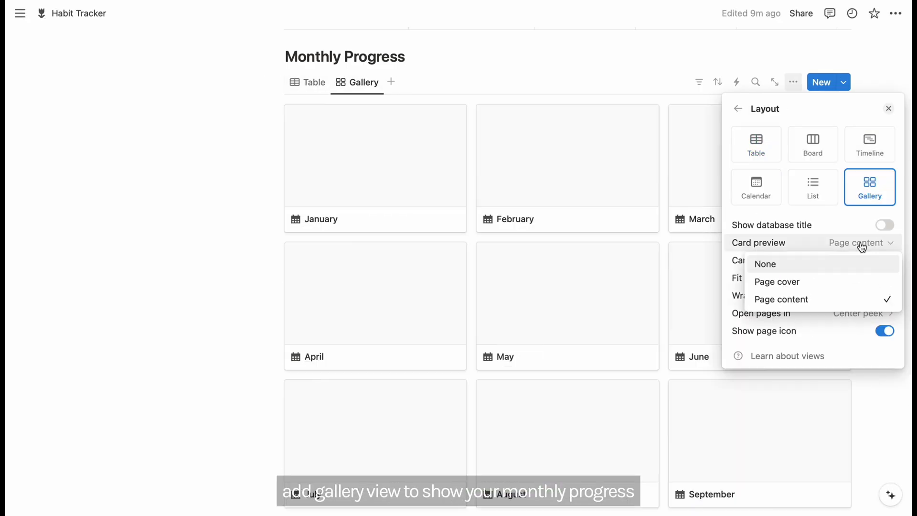
pyautogui.click(759, 262)
pyautogui.click(738, 109)
pyautogui.click(860, 180)
pyautogui.click(877, 194)
pyautogui.press('Escape')
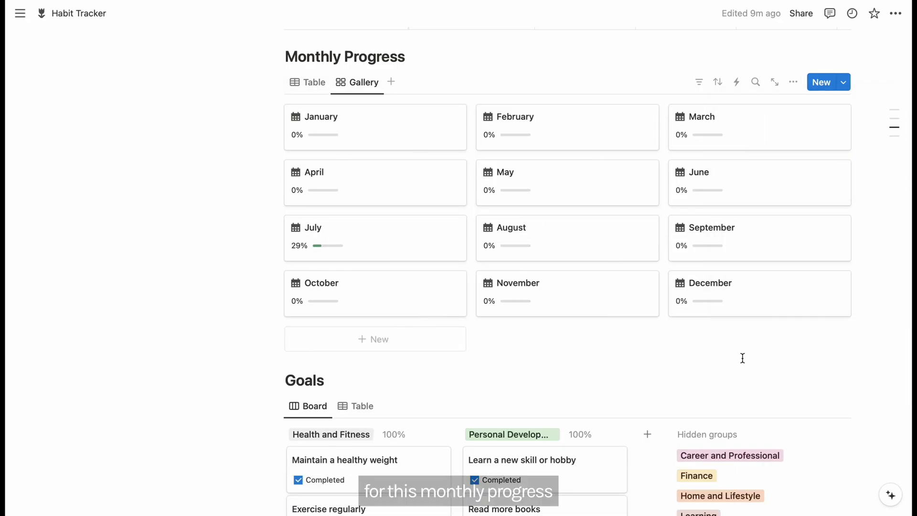
# Open the July page and add a Highlights text property
pyautogui.click(371, 238)
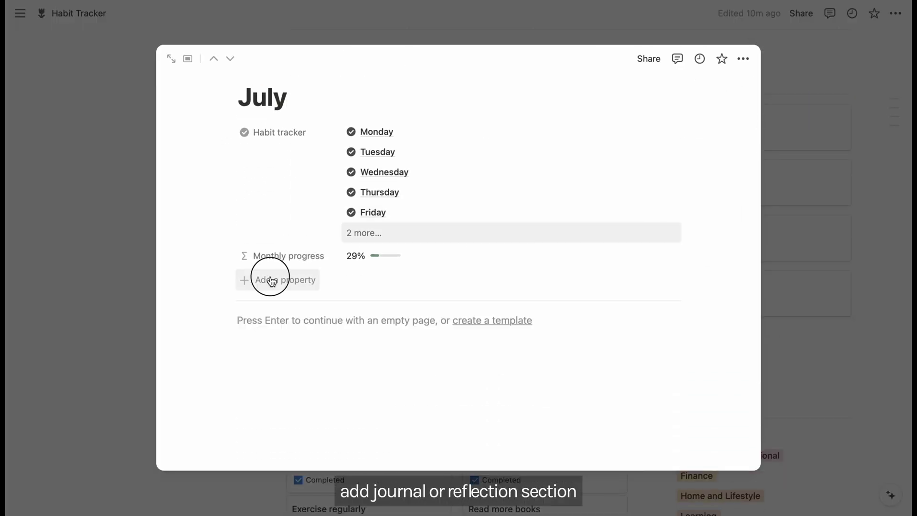
pyautogui.click(269, 275)
pyautogui.click(275, 368)
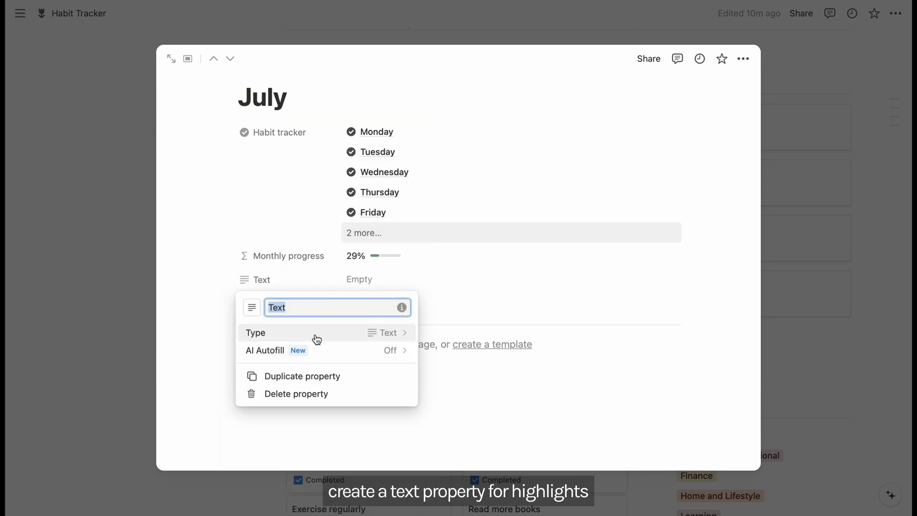
pyautogui.write('Highl')
pyautogui.write('ights')
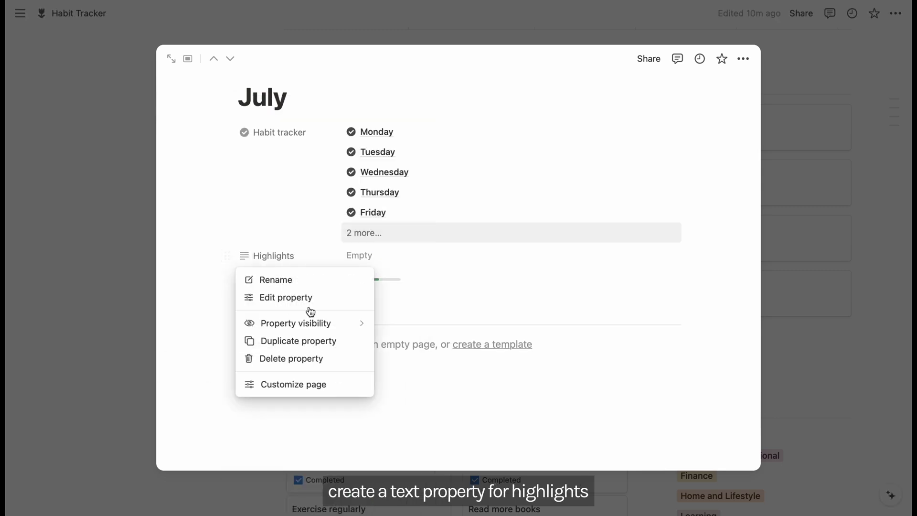
# Duplicate Highlights into Challenges and Reflection text properties
pyautogui.click(287, 340)
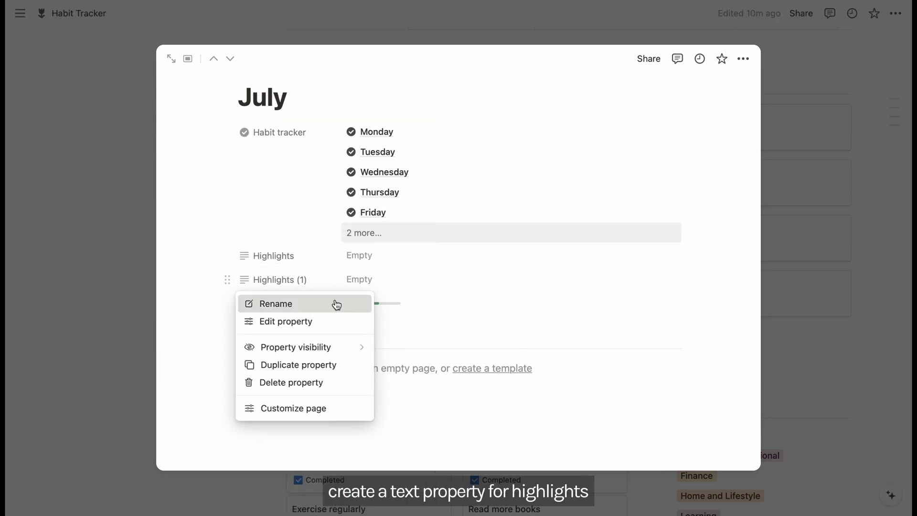
pyautogui.click(334, 303)
pyautogui.write('Challenges')
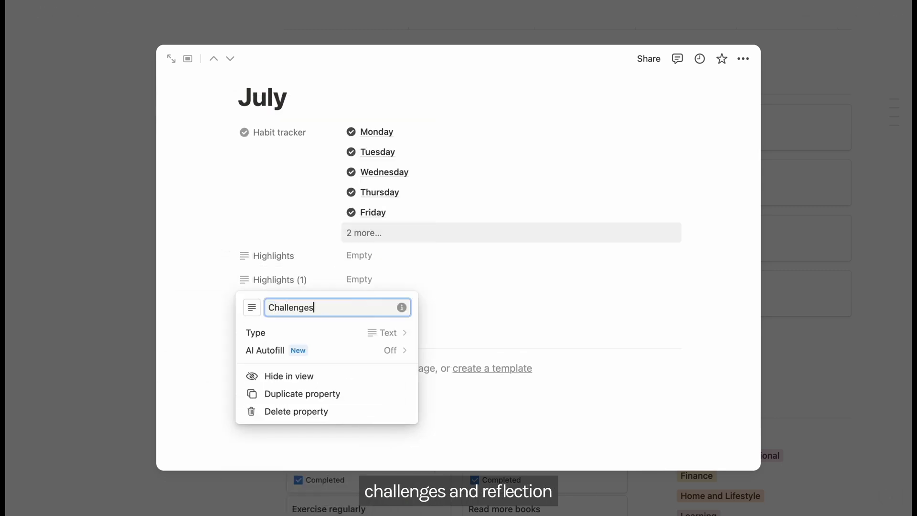
pyautogui.press('Return')
pyautogui.click(227, 282)
pyautogui.click(287, 365)
pyautogui.click(278, 329)
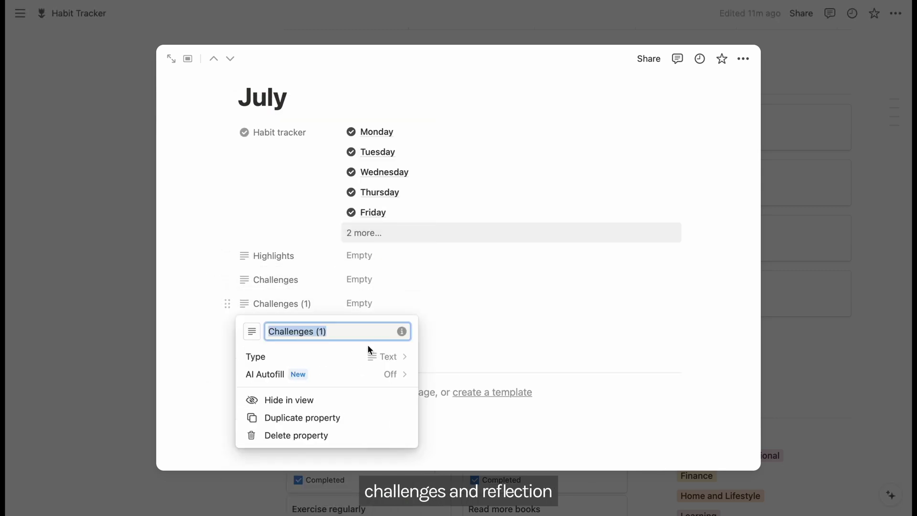
pyautogui.write('Reflection')
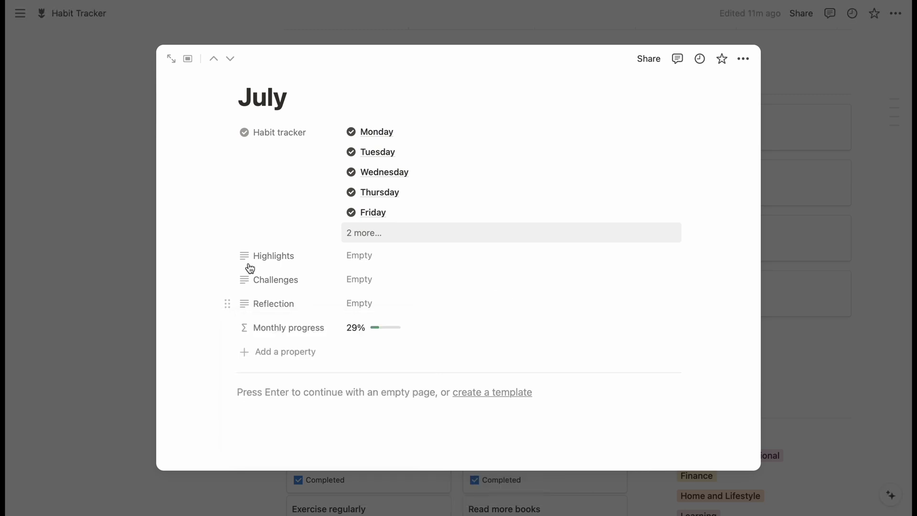
# Give Highlights a pin icon, Challenges a traffic-cone icon and Reflection a sparkles icon
pyautogui.click(247, 258)
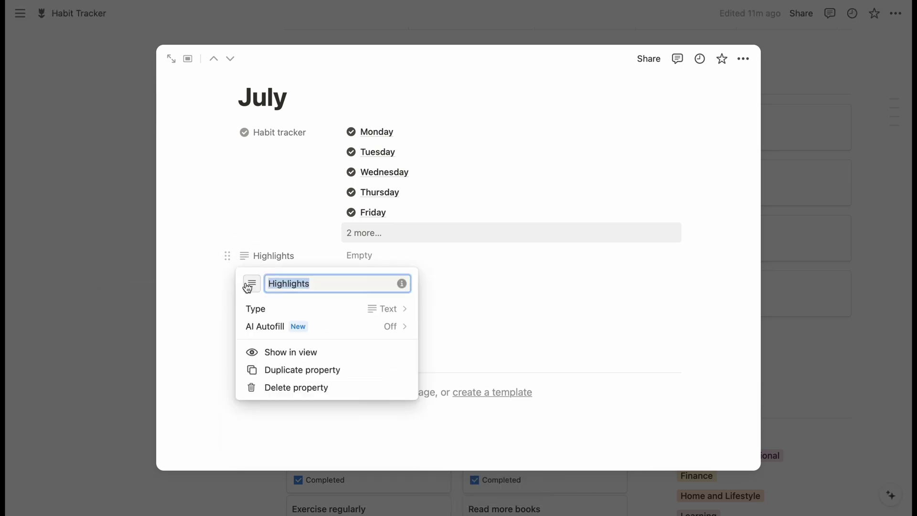
pyautogui.click(248, 285)
pyautogui.click(228, 279)
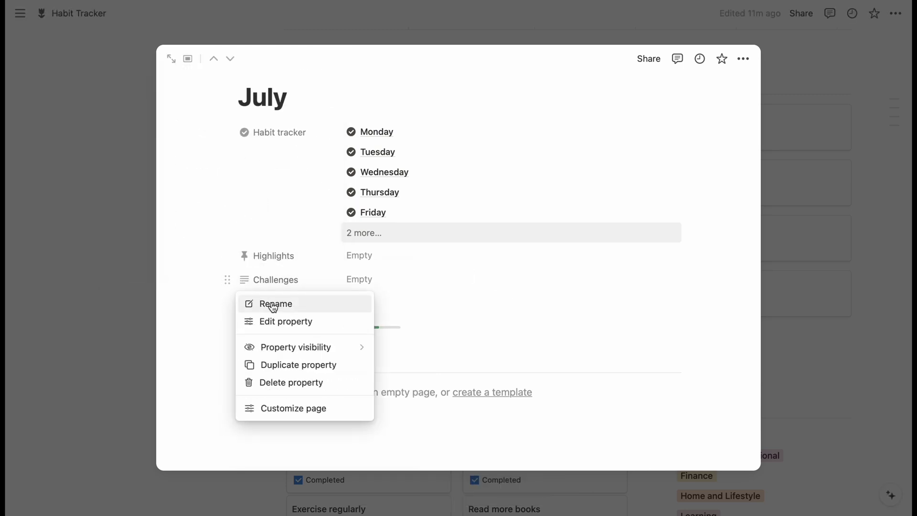
pyautogui.click(273, 306)
pyautogui.click(250, 306)
pyautogui.click(256, 164)
pyautogui.press('Escape')
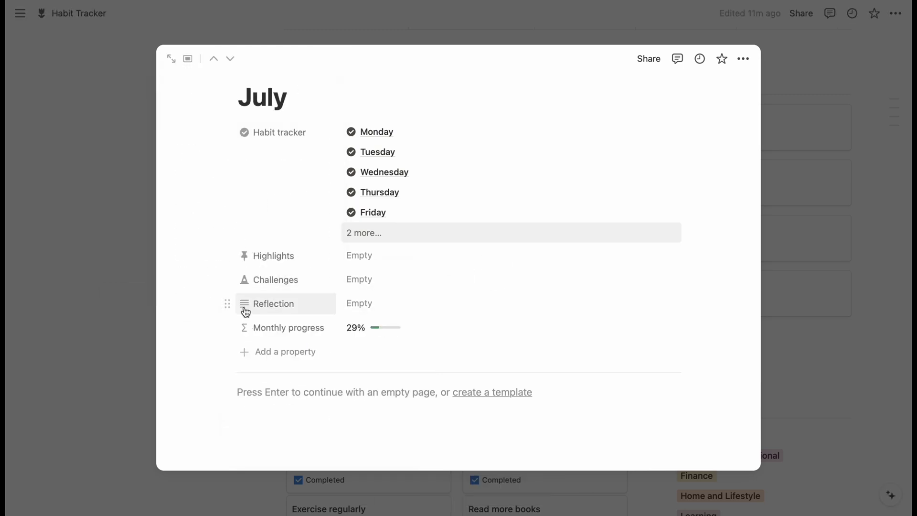
pyautogui.click(267, 304)
pyautogui.click(249, 332)
pyautogui.click(263, 191)
pyautogui.press('Escape')
# Add a 'Highlights label' formula property: "\n" + style("Highlights","b")
pyautogui.click(270, 353)
pyautogui.scroll(-3, 313, 388)
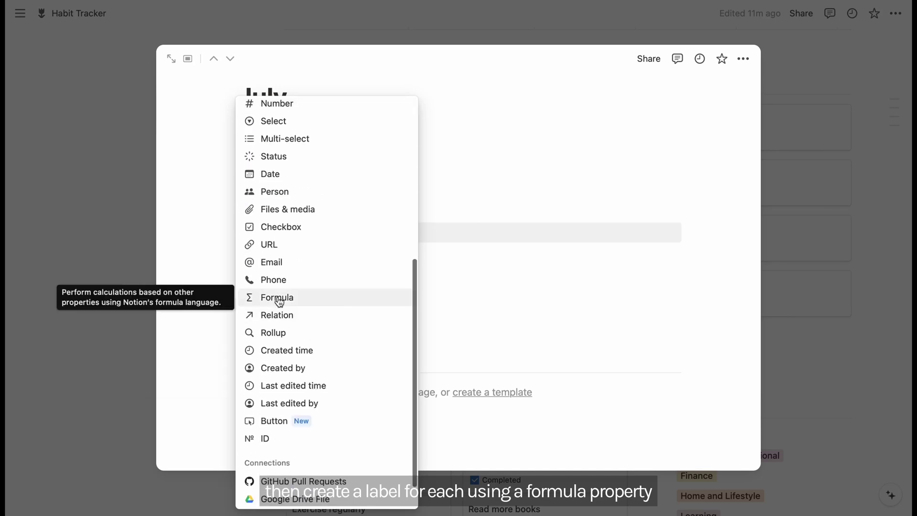
pyautogui.click(315, 299)
pyautogui.write('Highlights label')
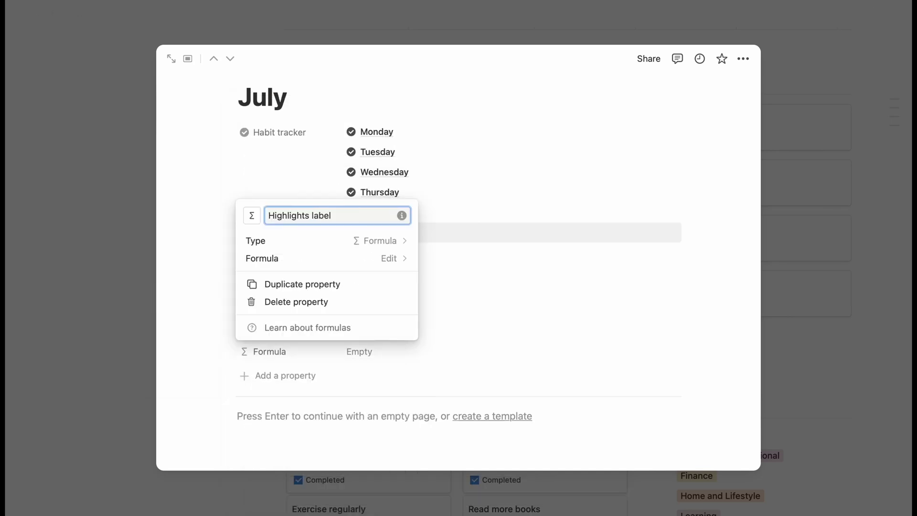
pyautogui.press('Return')
pyautogui.click(366, 354)
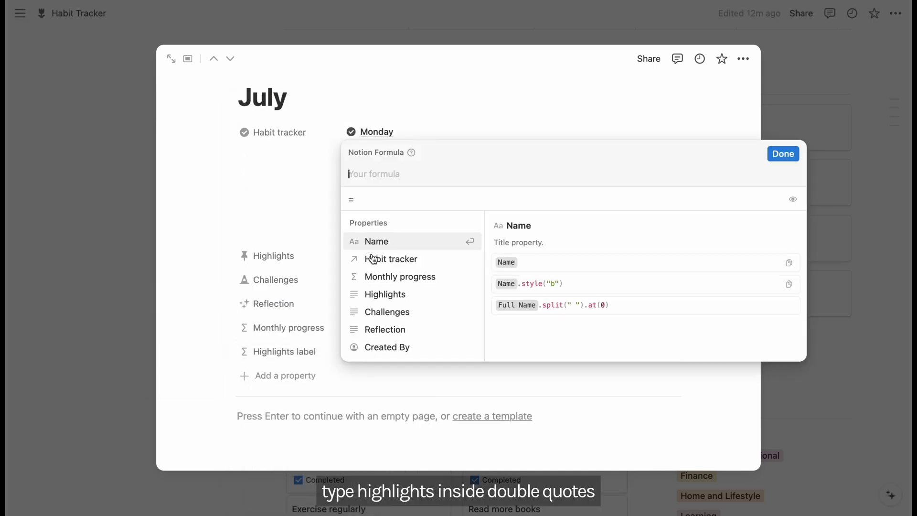
pyautogui.write('style("High')
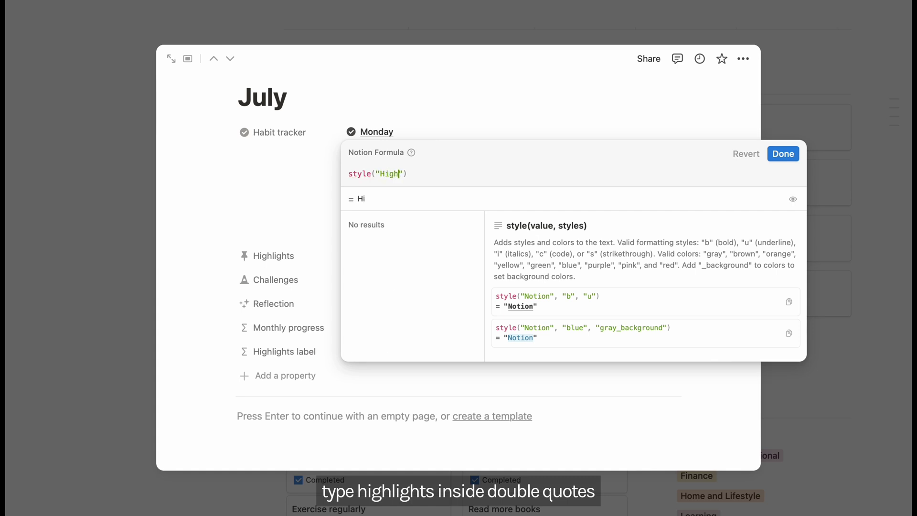
pyautogui.write('lights","b')
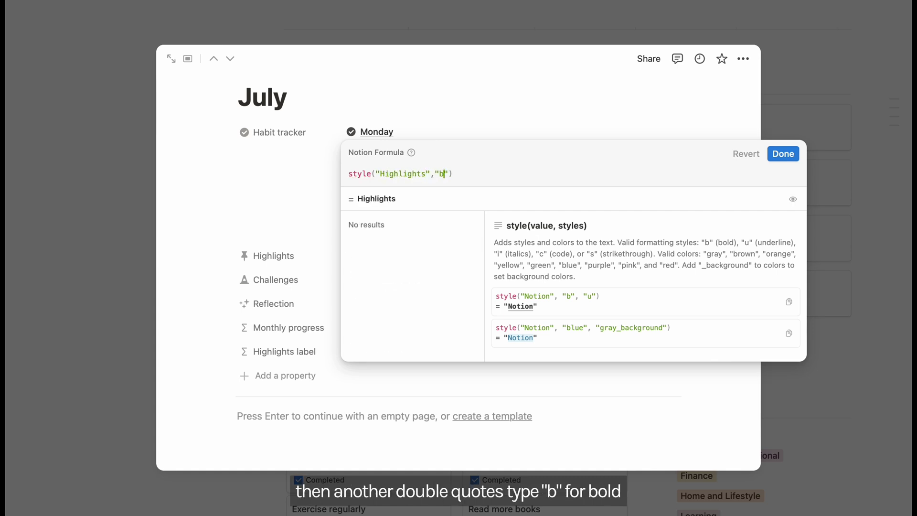
pyautogui.click(350, 175)
pyautogui.write('"" + ')
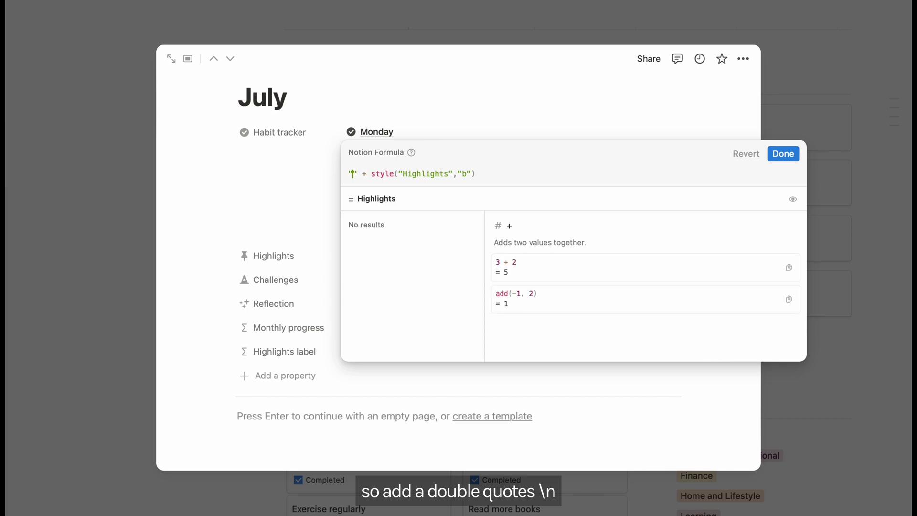
pyautogui.write('\\n')
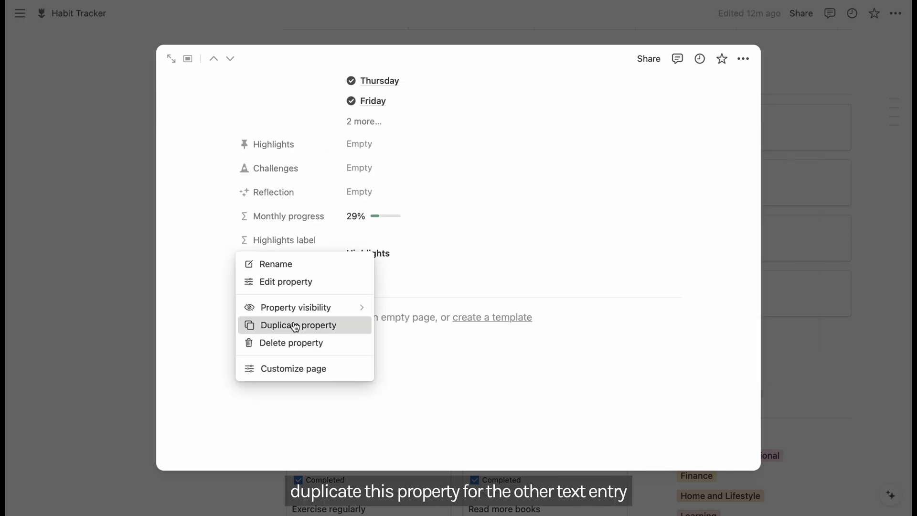
# Duplicate it as 'Challenges label' with the formula showing Challenges in bold
pyautogui.click(292, 323)
pyautogui.doubleClick(283, 304)
pyautogui.write('Challenges label')
pyautogui.click(389, 347)
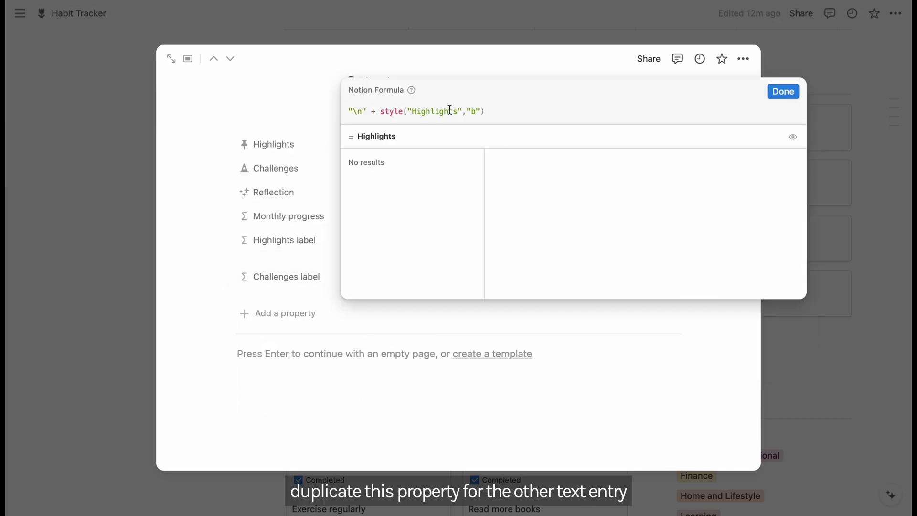
pyautogui.write('Challenges')
pyautogui.press('Escape')
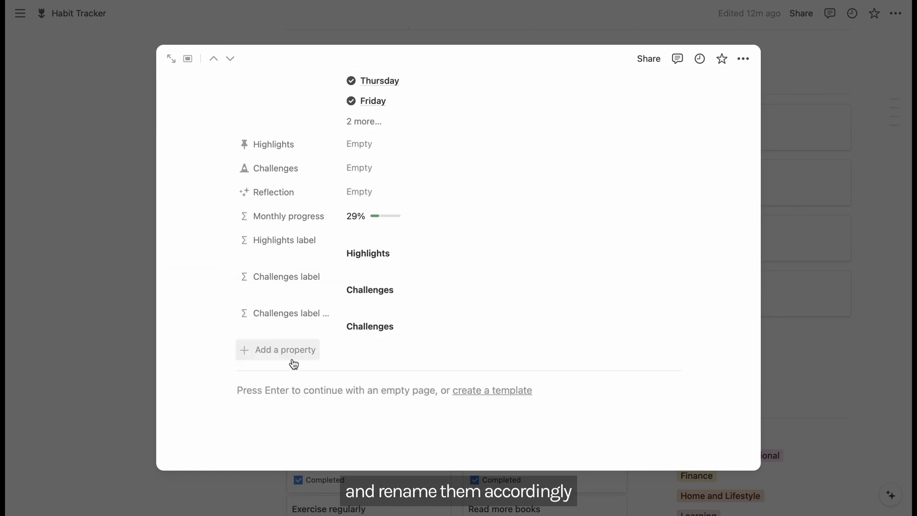
# Make a 'Reflection label' copy whose formula shows Reflection in bold
pyautogui.click(286, 313)
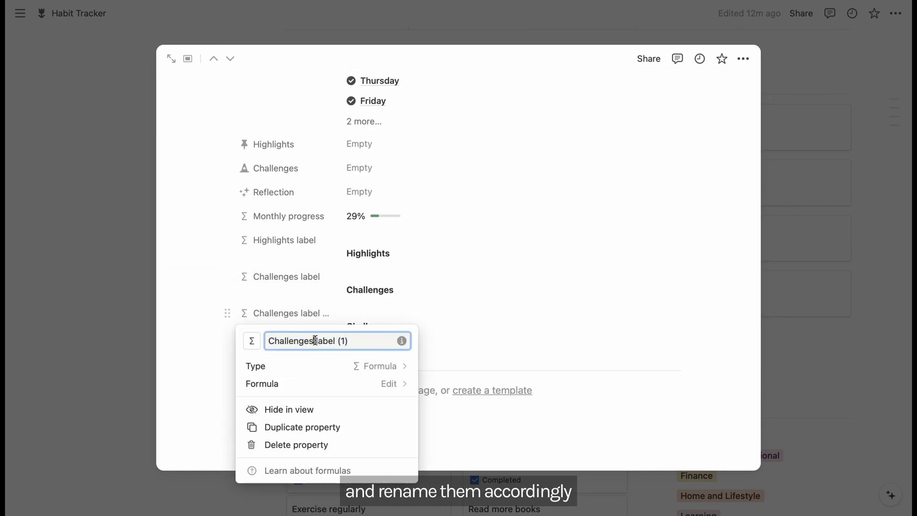
pyautogui.doubleClick(289, 340)
pyautogui.write('Re')
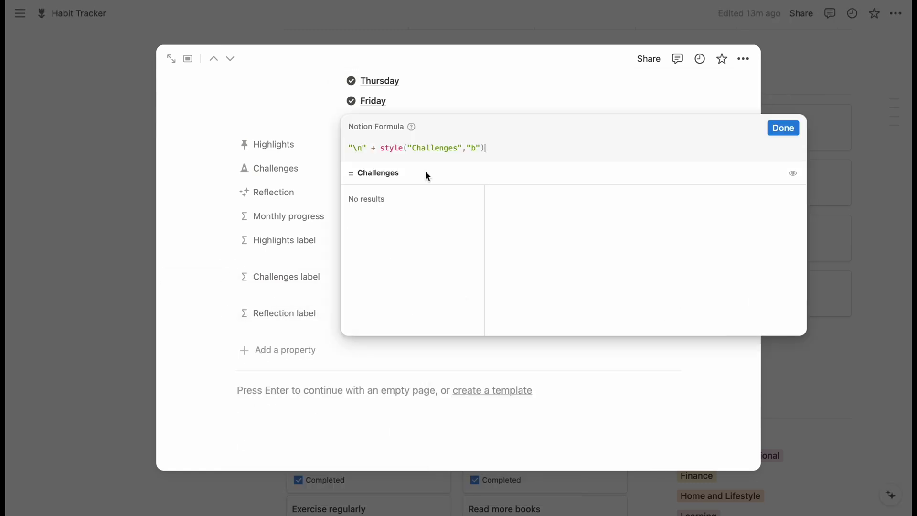
pyautogui.doubleClick(423, 147)
pyautogui.write('REfl')
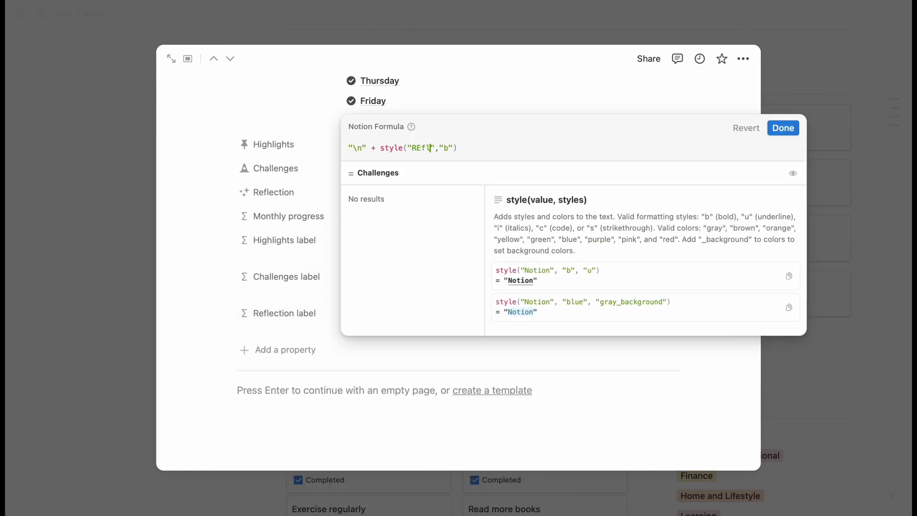
pyautogui.click(783, 128)
pyautogui.click(284, 240)
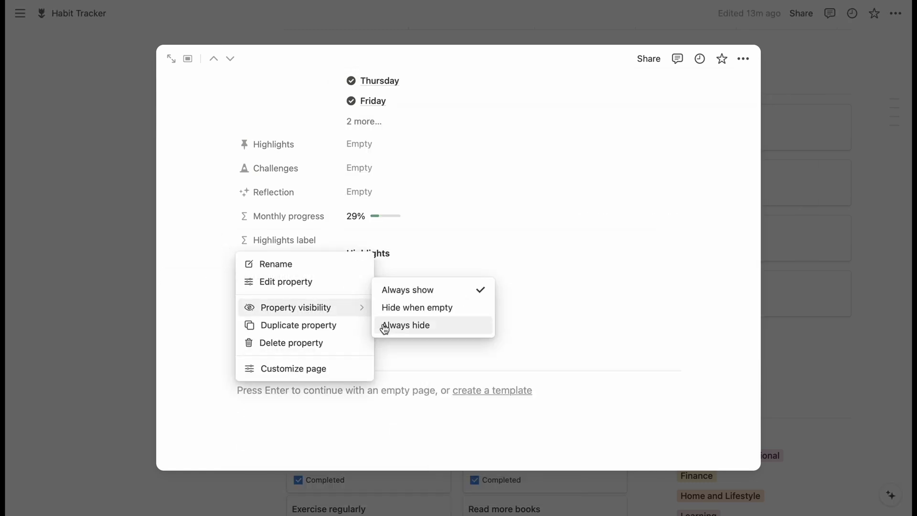
# Set the label properties to Always hide on the page, then close July's page
pyautogui.click(381, 323)
pyautogui.click(287, 277)
pyautogui.click(406, 362)
pyautogui.click(788, 90)
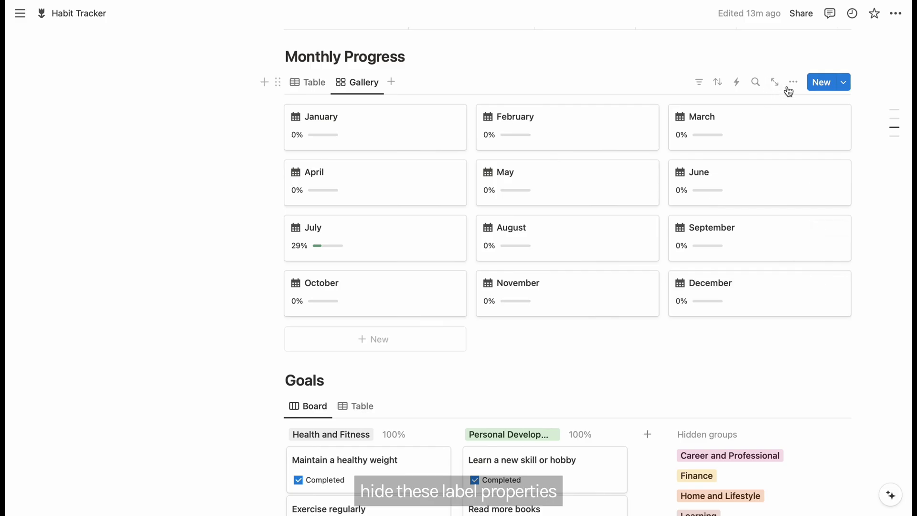
# Show the Highlights, Challenges and Reflection labels and fields on gallery cards, wrapping all properties
pyautogui.click(793, 83)
pyautogui.click(885, 184)
pyautogui.click(877, 308)
pyautogui.click(876, 307)
pyautogui.click(876, 307)
pyautogui.click(877, 307)
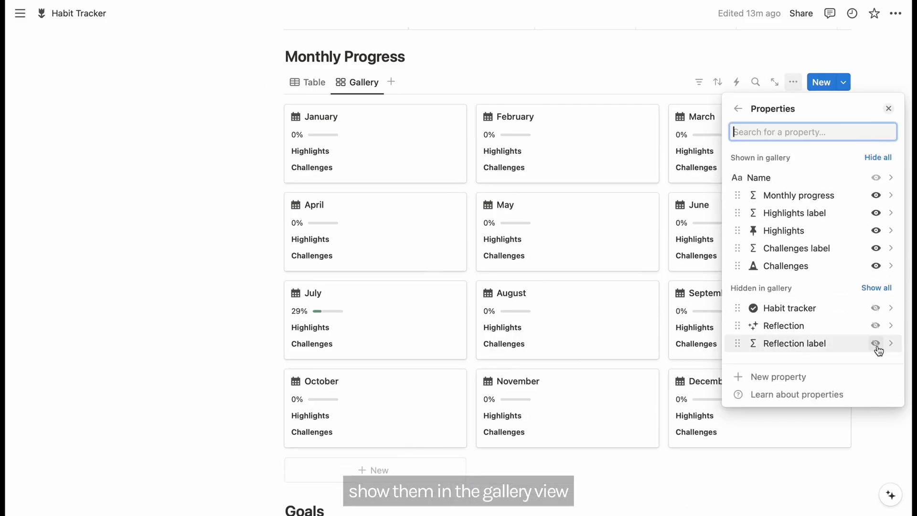
pyautogui.click(877, 342)
pyautogui.click(877, 343)
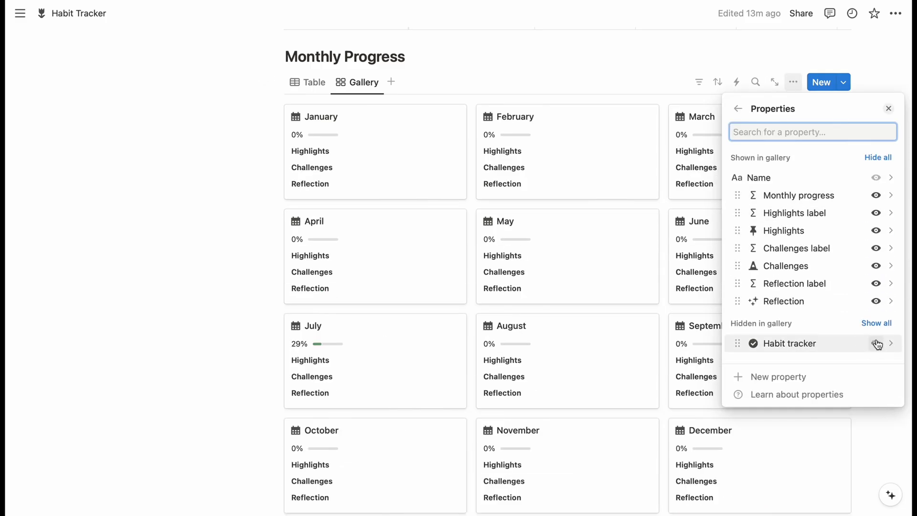
pyautogui.click(738, 109)
pyautogui.click(860, 154)
pyautogui.click(885, 278)
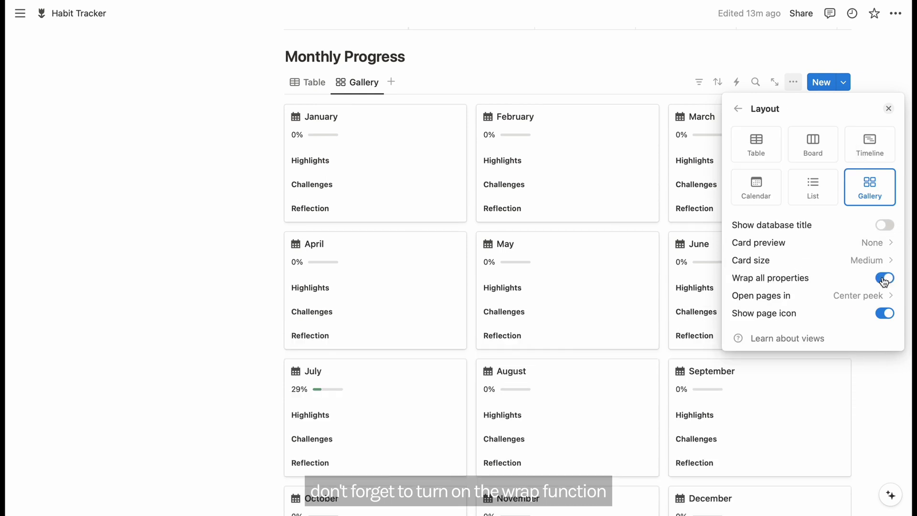
# Add July's Highlights note: waking up early consistently has improved overall productivity
pyautogui.click(889, 108)
pyautogui.scroll(-5, 854, 236)
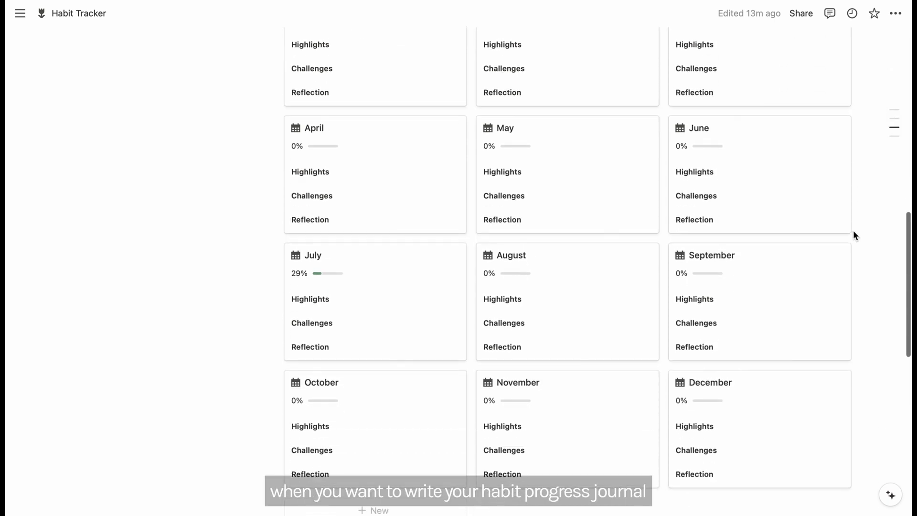
pyautogui.moveTo(404, 219)
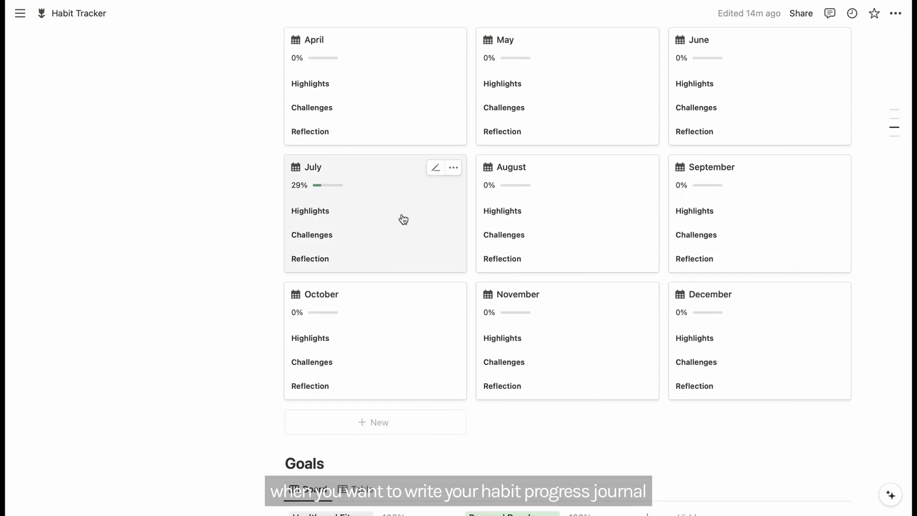
pyautogui.click(434, 169)
pyautogui.click(336, 233)
pyautogui.write("I've been")
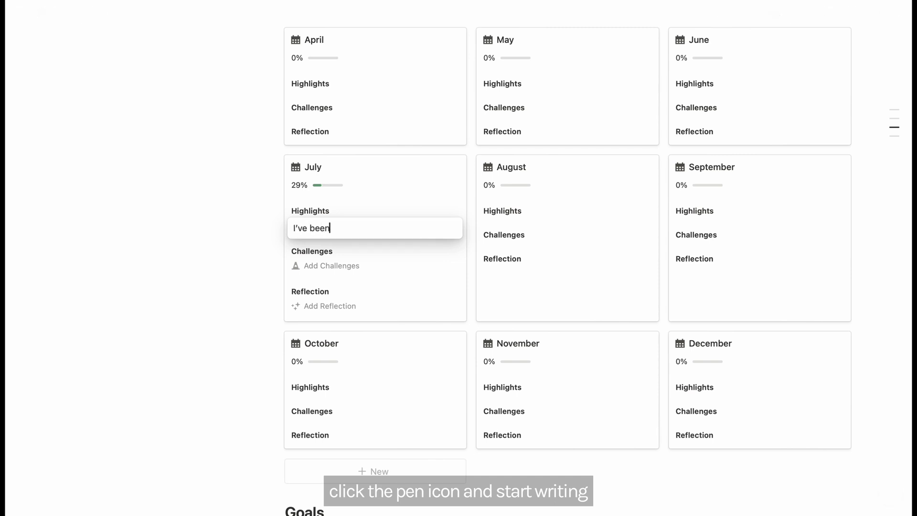
pyautogui.write(' consistent with wak')
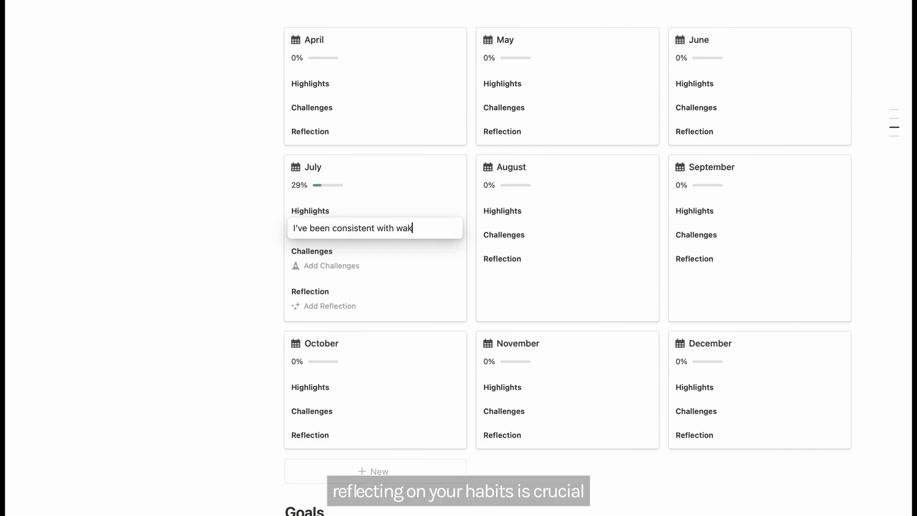
pyautogui.write('ing up early ')
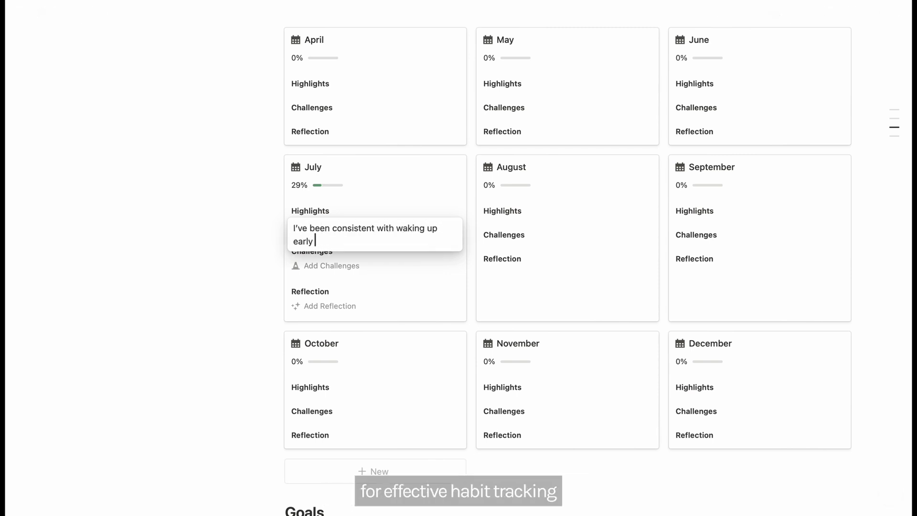
pyautogui.write('hash has positively i')
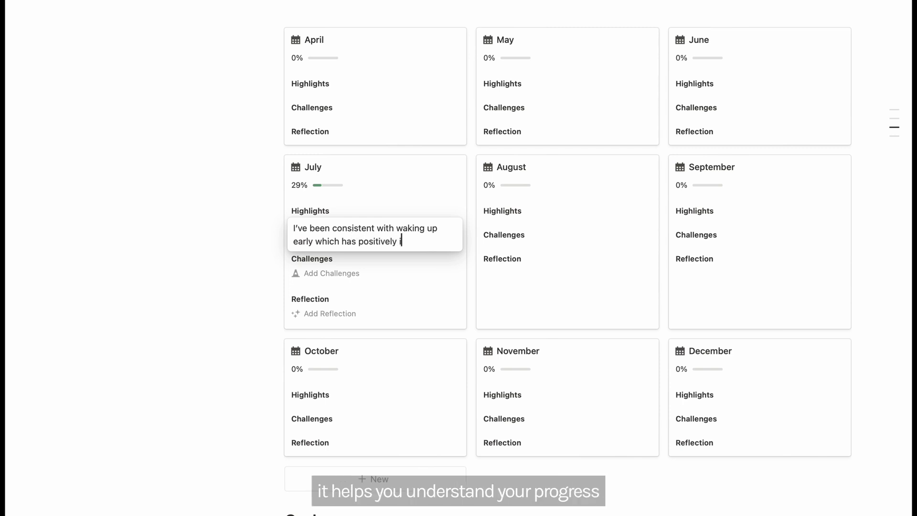
pyautogui.write('mpacted my over')
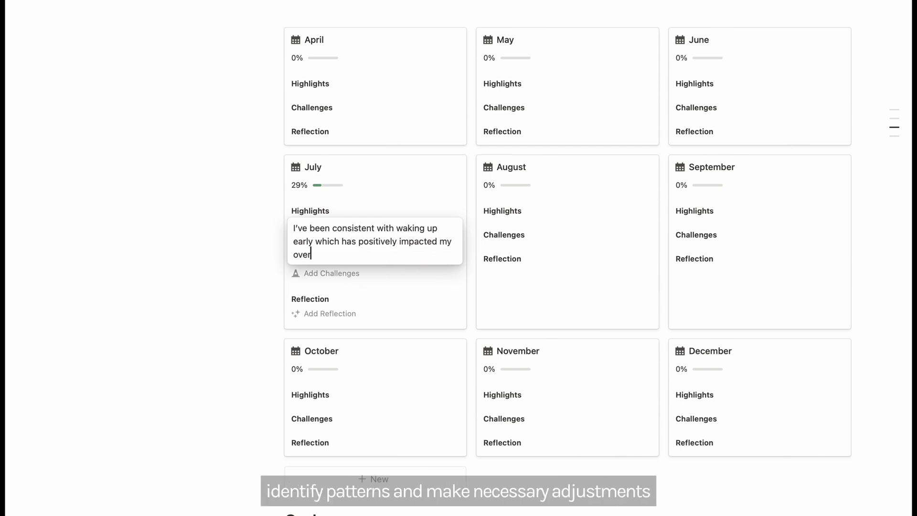
pyautogui.write('all productivity')
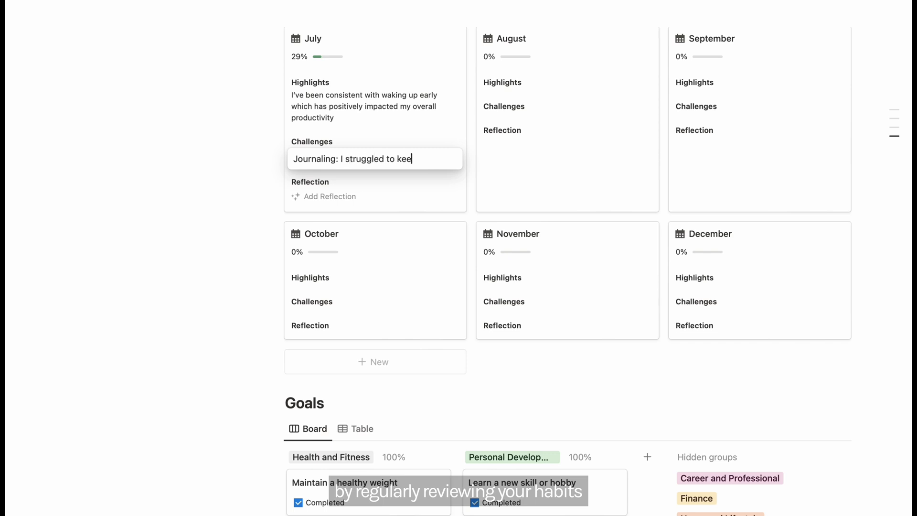
# Add July's Challenges note about struggling to keep up with the journaling habit
pyautogui.write("p up with my journaling habit. It's something I e")
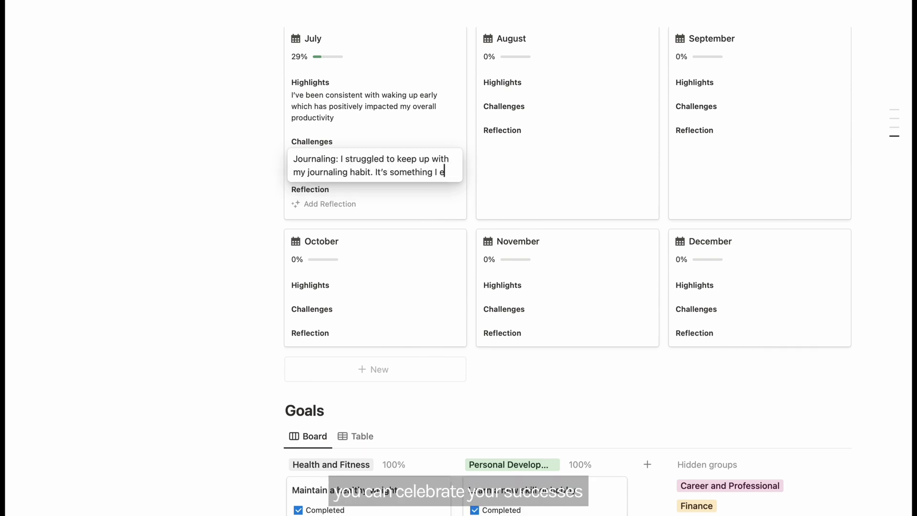
pyautogui.write('njoy but often push aside when things get busy.')
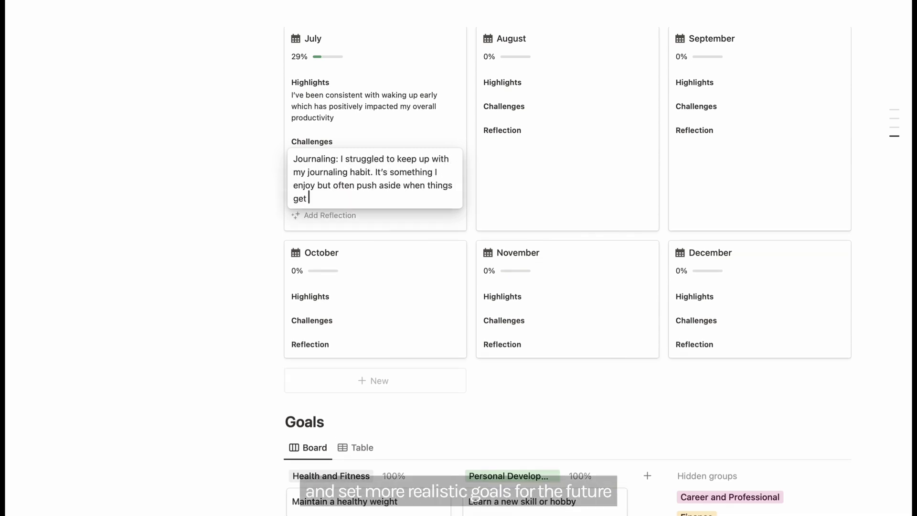
pyautogui.press('Escape')
pyautogui.scroll(6, 735, 201)
pyautogui.scroll(6, 735, 200)
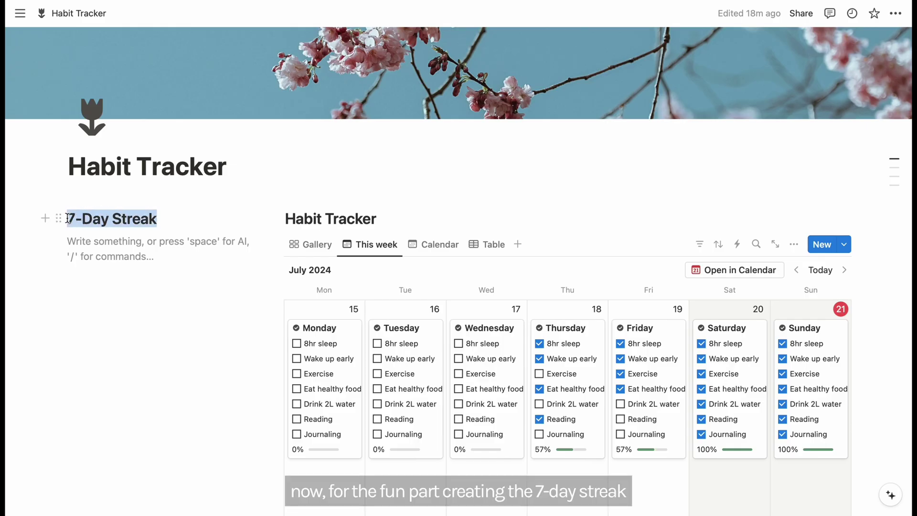
pyautogui.click(197, 224)
# Insert a new table database under 7-Day Streak, titled 7-Day
pyautogui.press('Return')
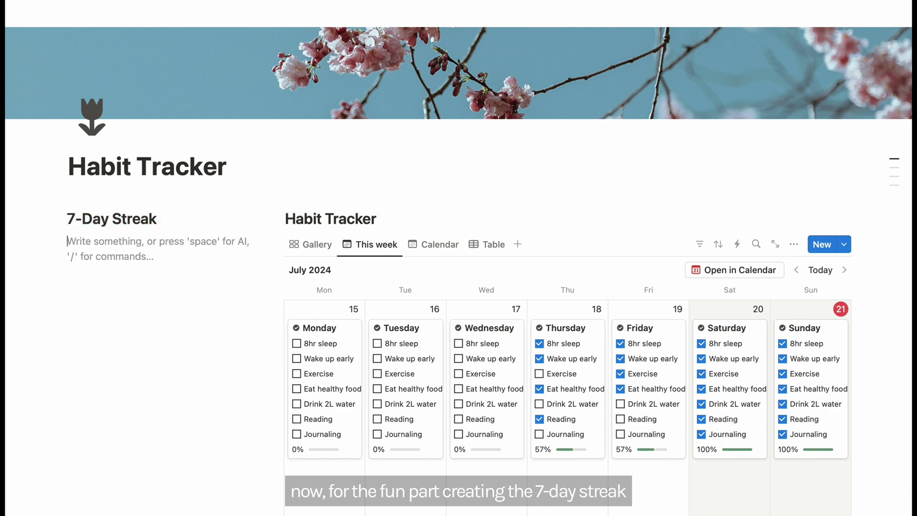
pyautogui.write('/table')
pyautogui.press('Down')
pyautogui.press('Return')
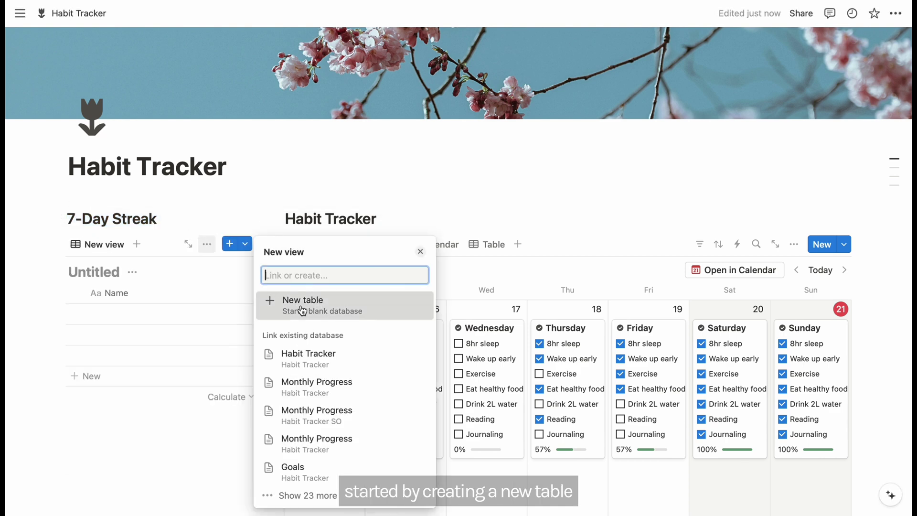
pyautogui.click(303, 306)
pyautogui.click(133, 271)
pyautogui.click(113, 313)
pyautogui.write('7-Day')
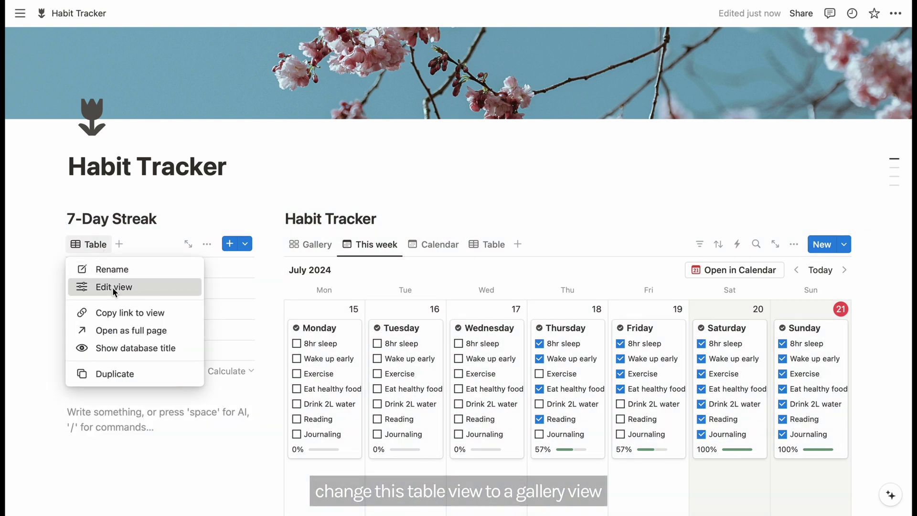
# Turn the table into a Gallery with no card preview and delete the extra Untitled card
pyautogui.click(102, 287)
pyautogui.click(409, 287)
pyautogui.click(401, 344)
pyautogui.click(308, 398)
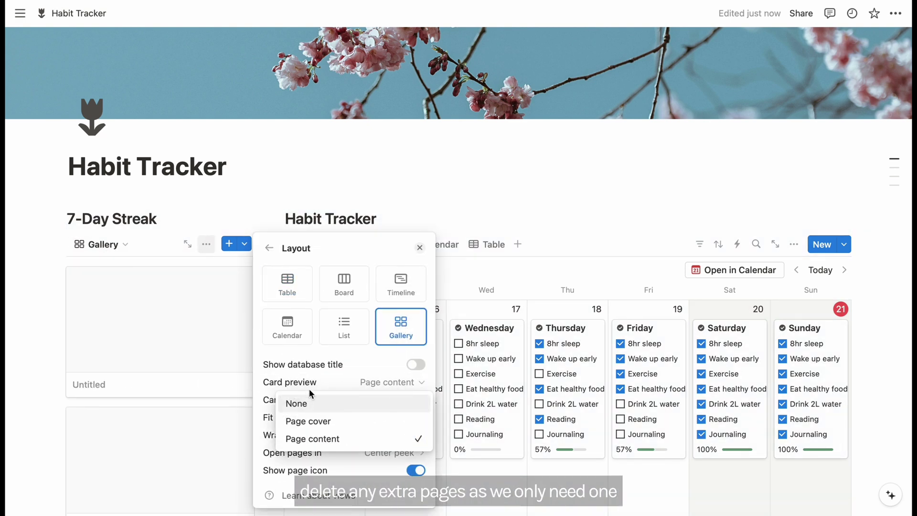
pyautogui.click(305, 404)
pyautogui.click(419, 266)
pyautogui.rightClick(119, 317)
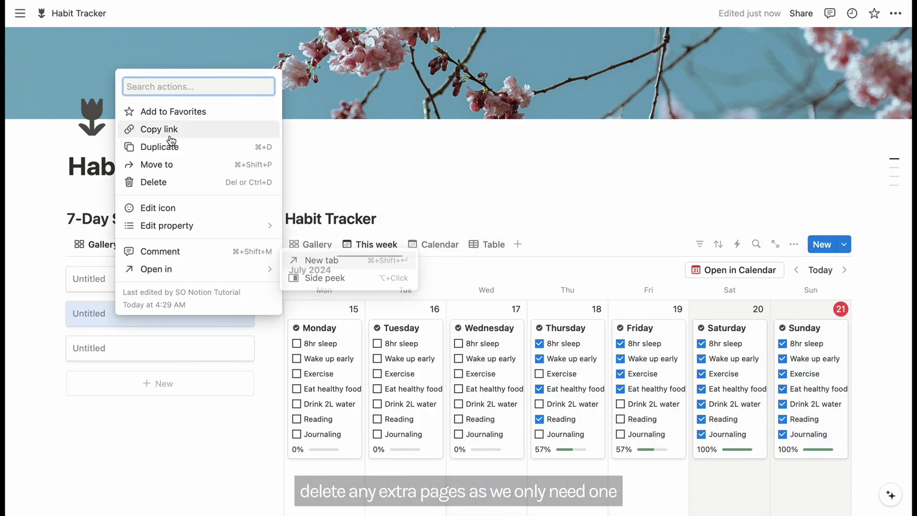
pyautogui.click(172, 182)
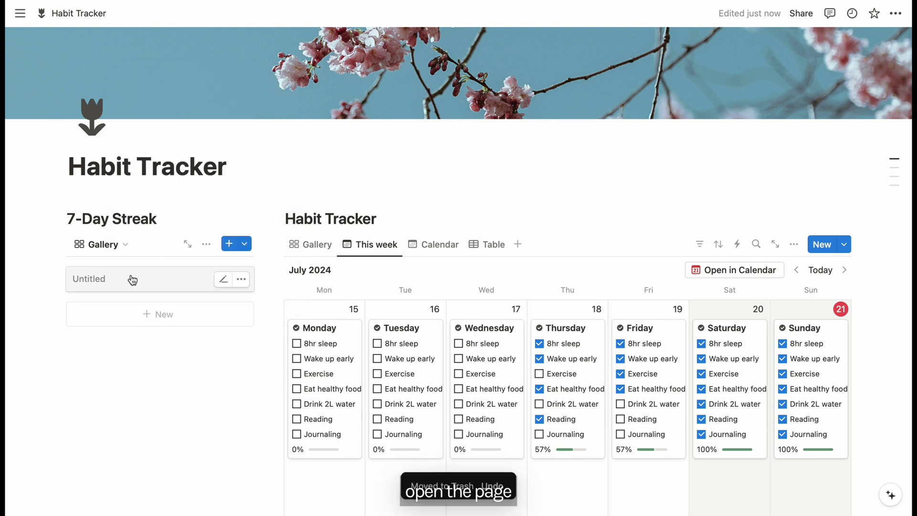
# Title the remaining card page '7-Day Streak' with a lightning-bolt icon
pyautogui.click(133, 280)
pyautogui.write('7-Day Streak')
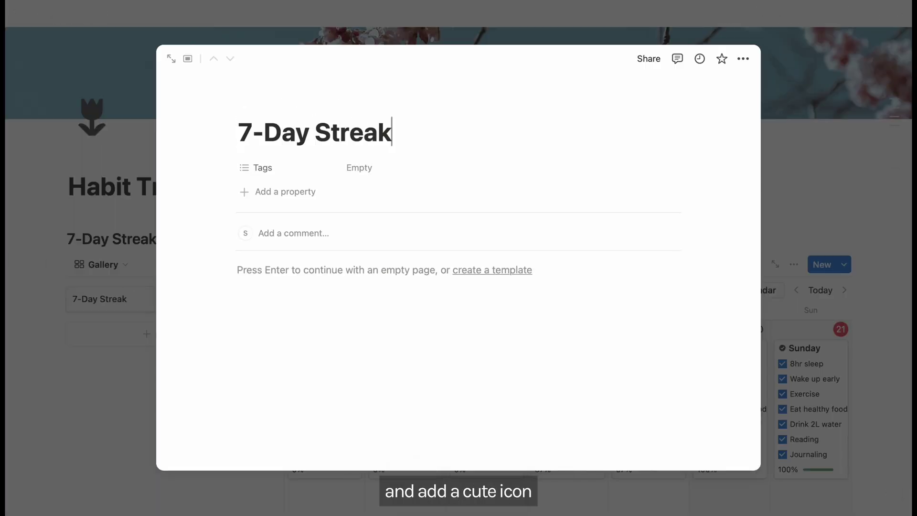
pyautogui.click(264, 103)
pyautogui.click(261, 162)
pyautogui.click(196, 203)
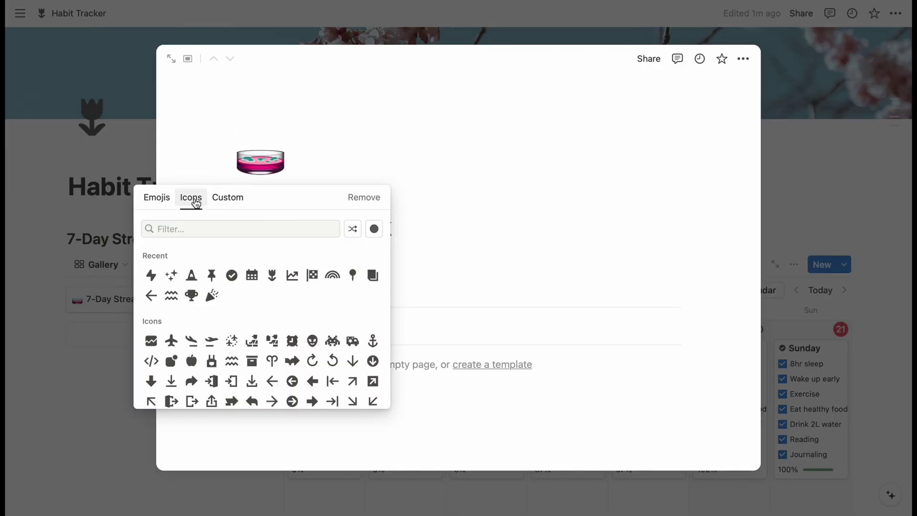
pyautogui.click(151, 275)
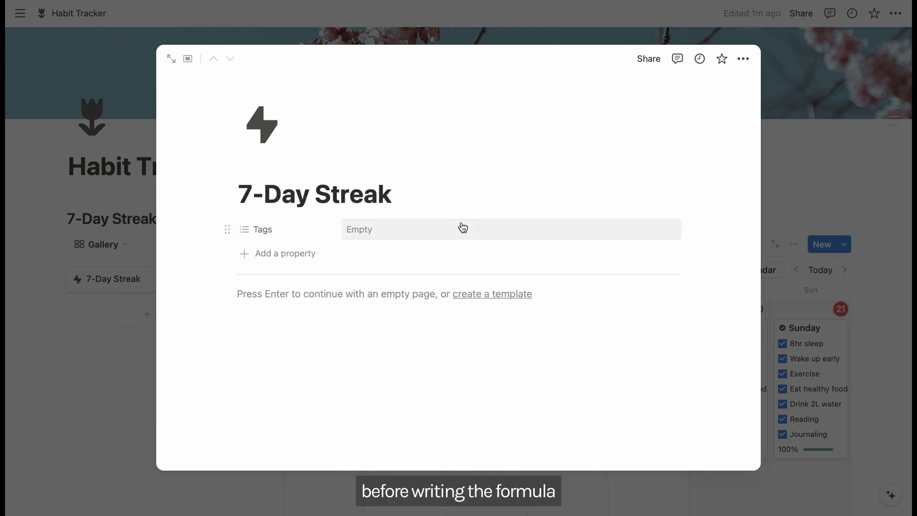
# Convert Tags into a two-way relation to Habit Tracker, named '7-Day Streak' there
pyautogui.click(253, 230)
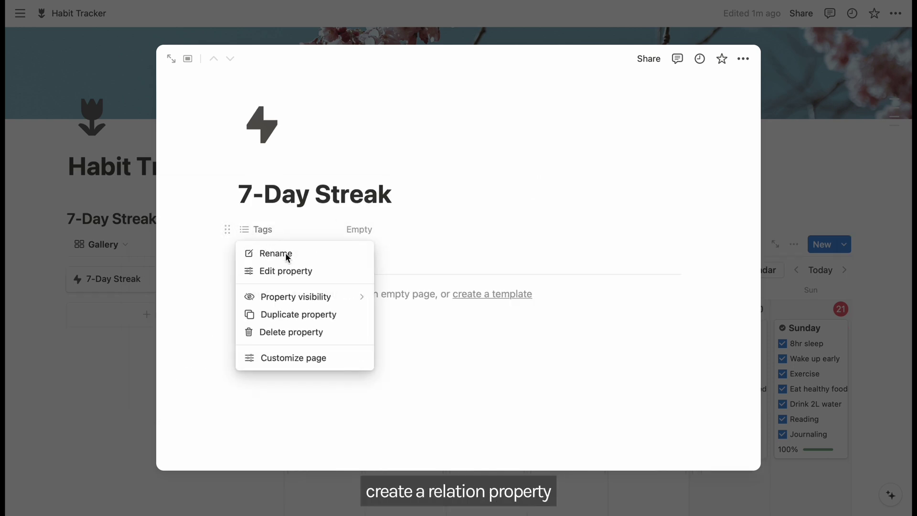
pyautogui.click(286, 271)
pyautogui.click(377, 283)
pyautogui.scroll(-3, 307, 404)
pyautogui.click(279, 374)
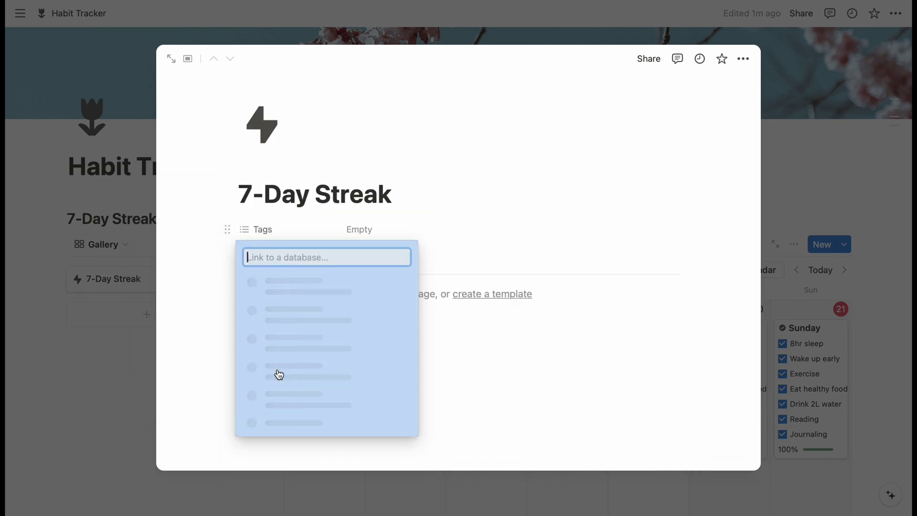
pyautogui.click(298, 316)
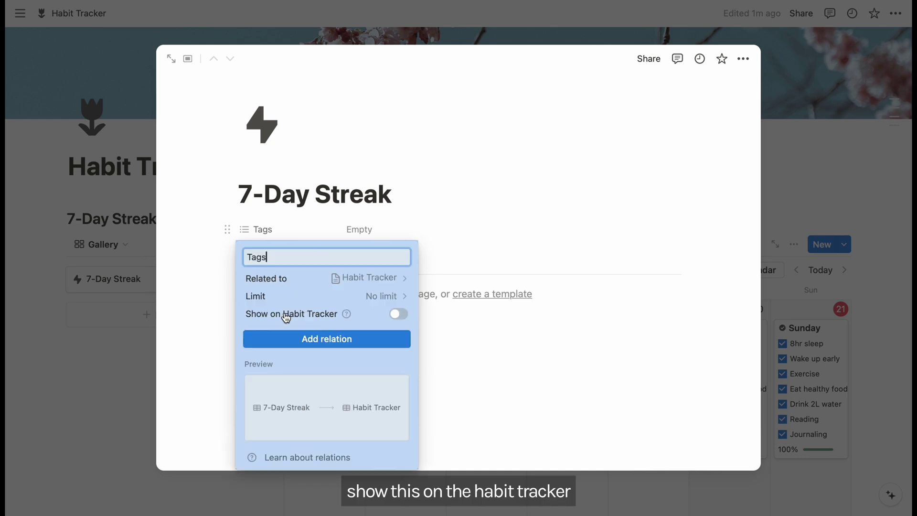
pyautogui.click(397, 315)
pyautogui.click(300, 349)
pyautogui.write('7-Day St')
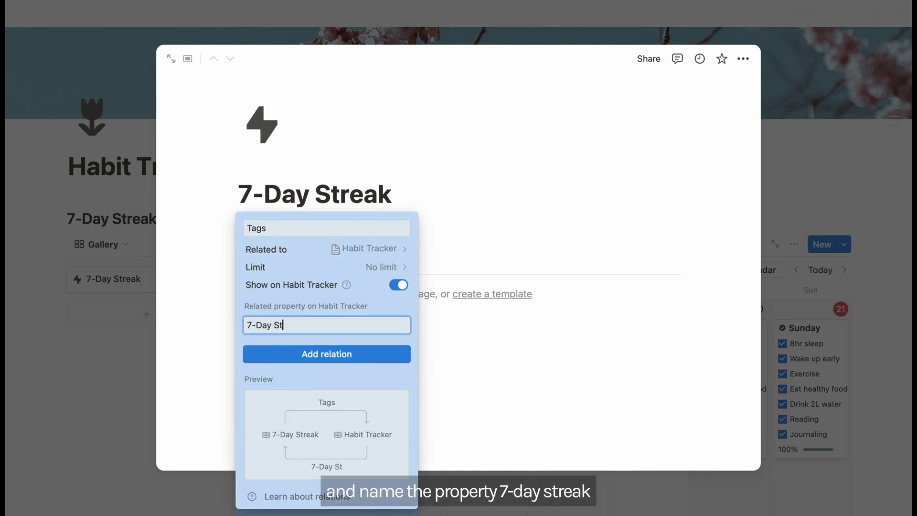
pyautogui.write('reak')
pyautogui.click(323, 380)
# Rename the relation property to 'Habit tracker' and give it an icon
pyautogui.press('BackSpace')
pyautogui.press('BackSpace')
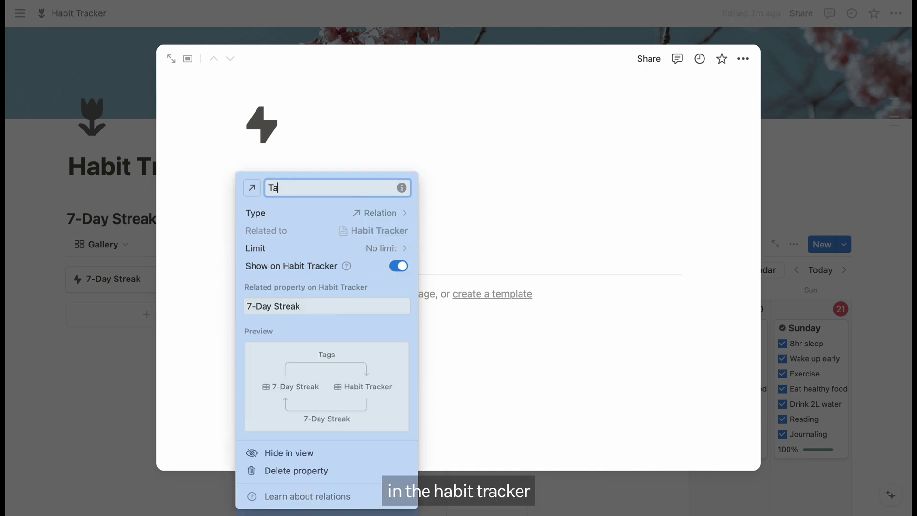
pyautogui.write('Habit tracker')
pyautogui.click(251, 188)
pyautogui.click(263, 282)
pyautogui.click(544, 212)
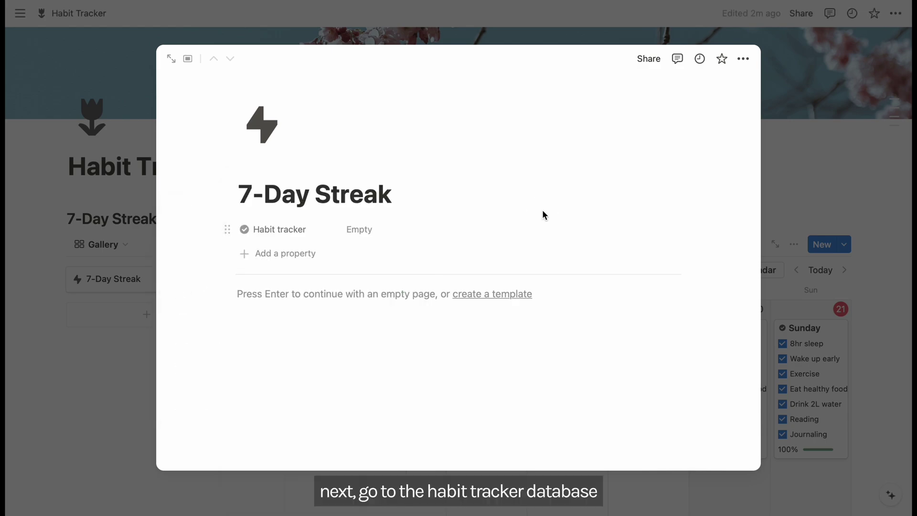
# In the table view, select all seven day rows and link them to the 7-Day Streak page
pyautogui.click(501, 186)
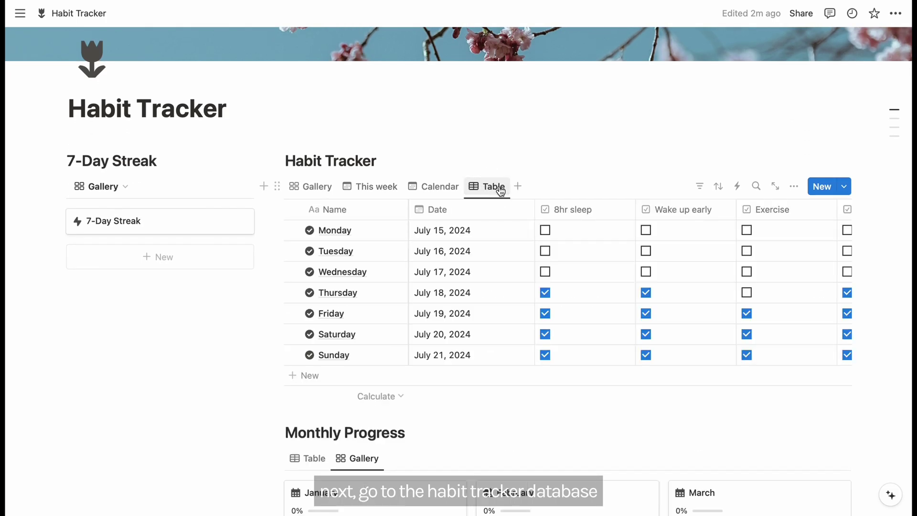
pyautogui.click(293, 209)
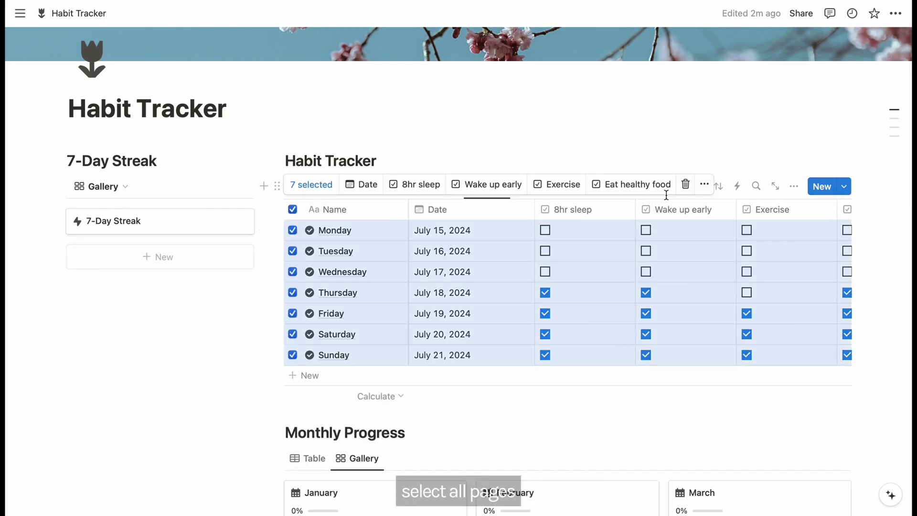
pyautogui.click(704, 184)
pyautogui.moveTo(756, 330)
pyautogui.click(602, 406)
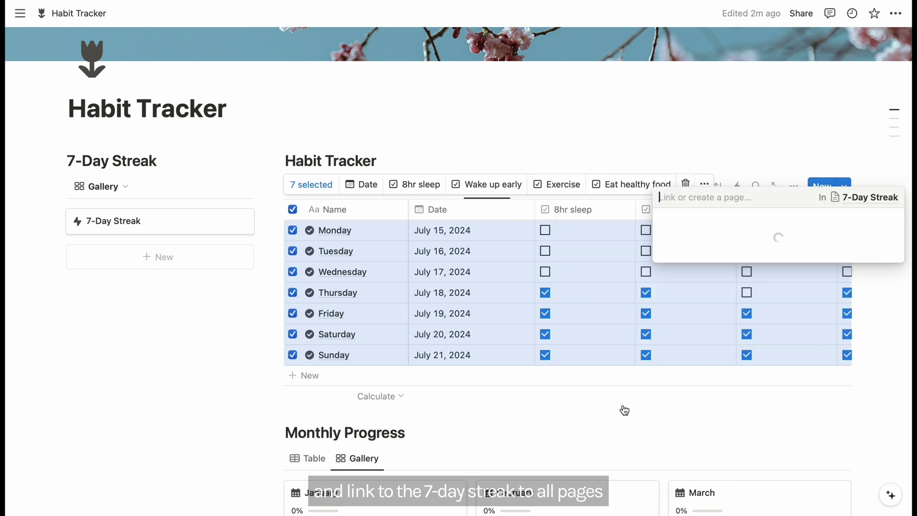
pyautogui.click(611, 121)
# Add a blank test row, then delete that stray empty row
pyautogui.click(320, 375)
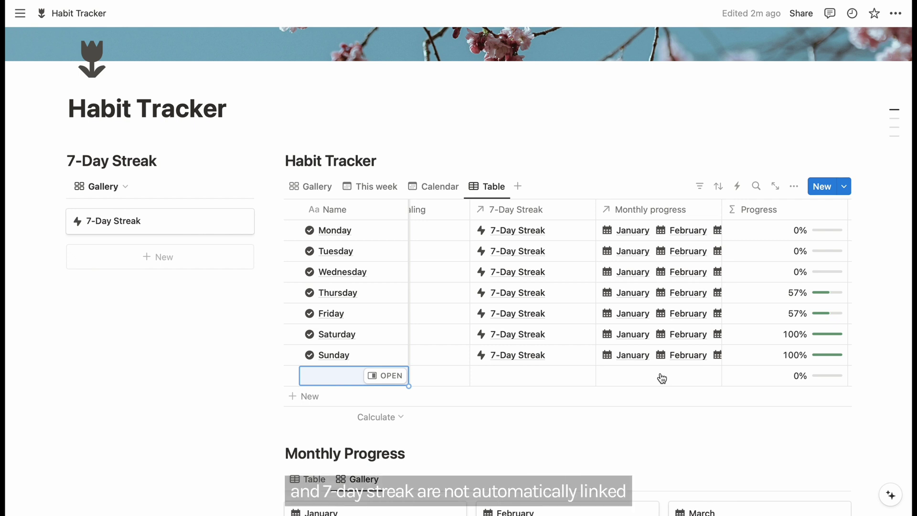
pyautogui.click(293, 376)
pyautogui.click(684, 184)
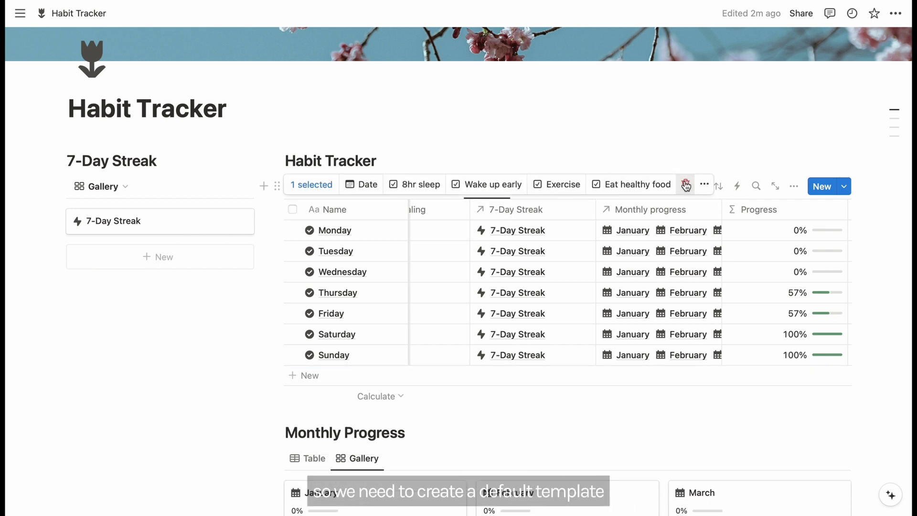
# Start a new page template for the database and give it a check-circle icon
pyautogui.click(845, 187)
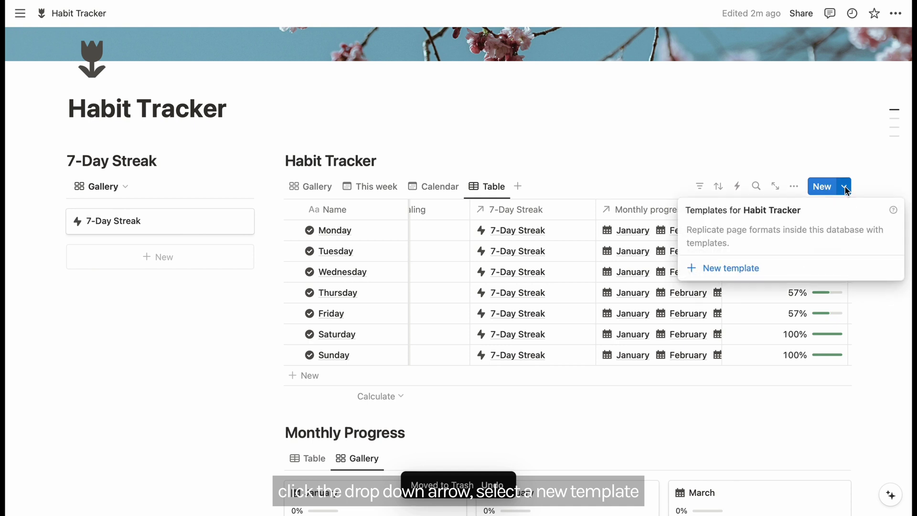
pyautogui.click(716, 268)
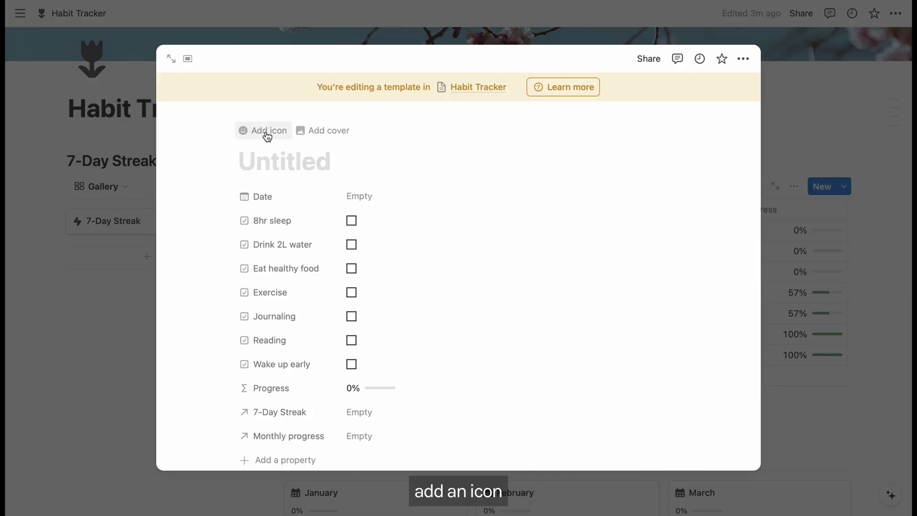
pyautogui.click(265, 134)
pyautogui.click(190, 225)
pyautogui.click(152, 303)
# Link the template to the 7-Day Streak page and to every month
pyautogui.scroll(-5, 508, 235)
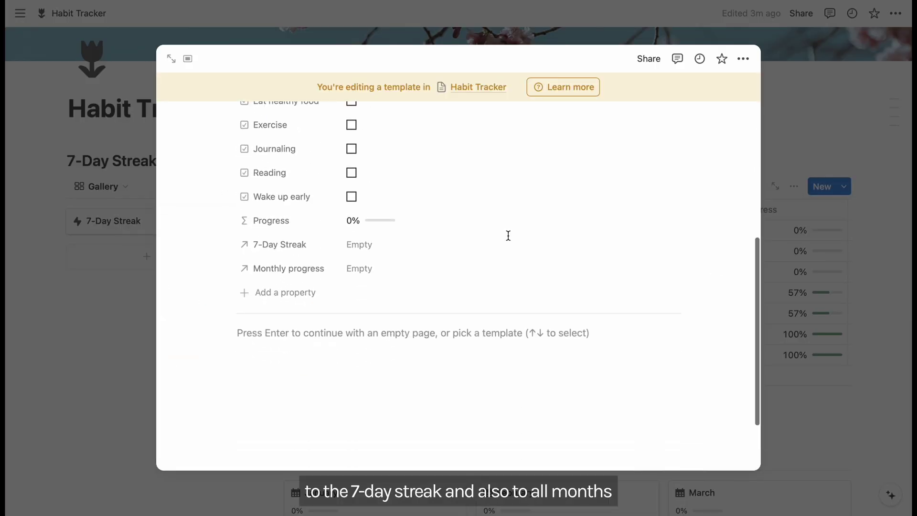
pyautogui.click(372, 205)
pyautogui.click(392, 247)
pyautogui.click(377, 227)
pyautogui.click(381, 272)
pyautogui.click(375, 333)
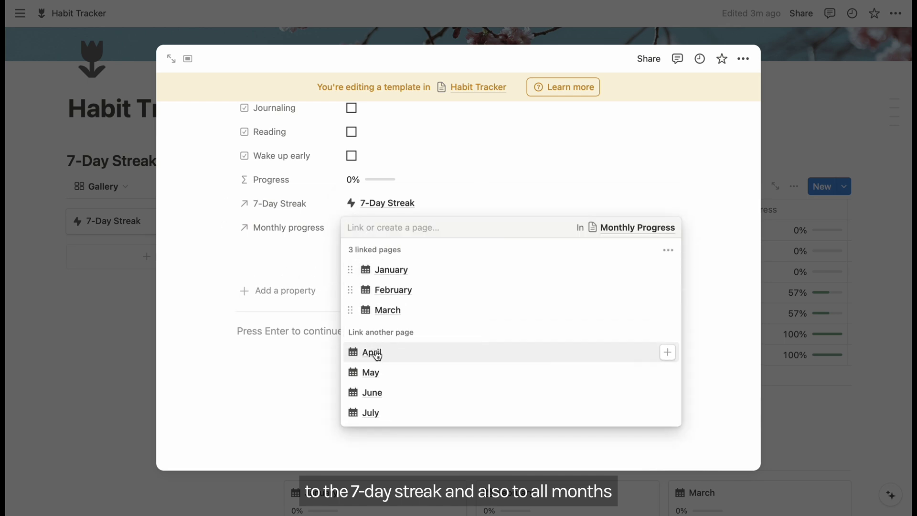
pyautogui.click(374, 354)
pyautogui.click(391, 373)
pyautogui.click(403, 383)
pyautogui.click(375, 391)
pyautogui.click(375, 411)
pyautogui.click(474, 188)
# Give 7-Day Streak a lightning-bolt icon and Monthly progress a calendar icon
pyautogui.click(280, 204)
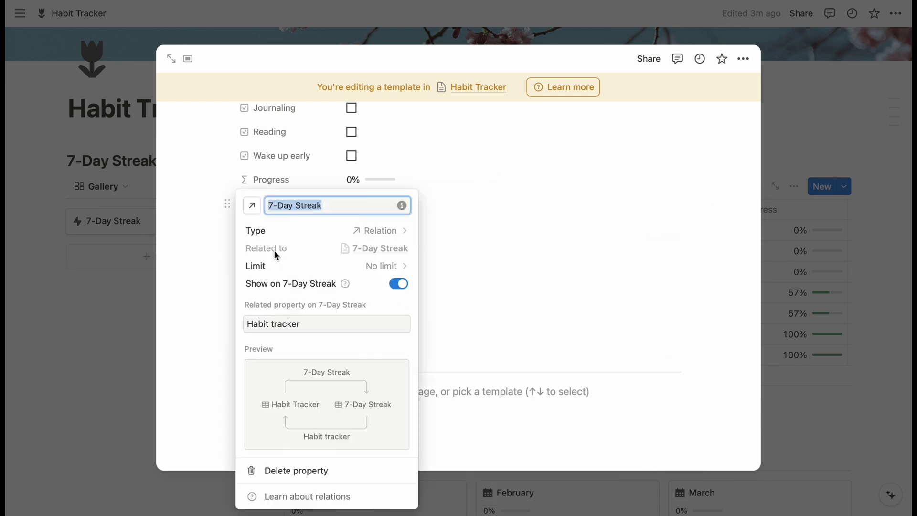
pyautogui.click(251, 205)
pyautogui.click(181, 302)
pyautogui.click(537, 236)
pyautogui.click(289, 227)
pyautogui.click(252, 205)
pyautogui.click(283, 302)
pyautogui.press('Escape')
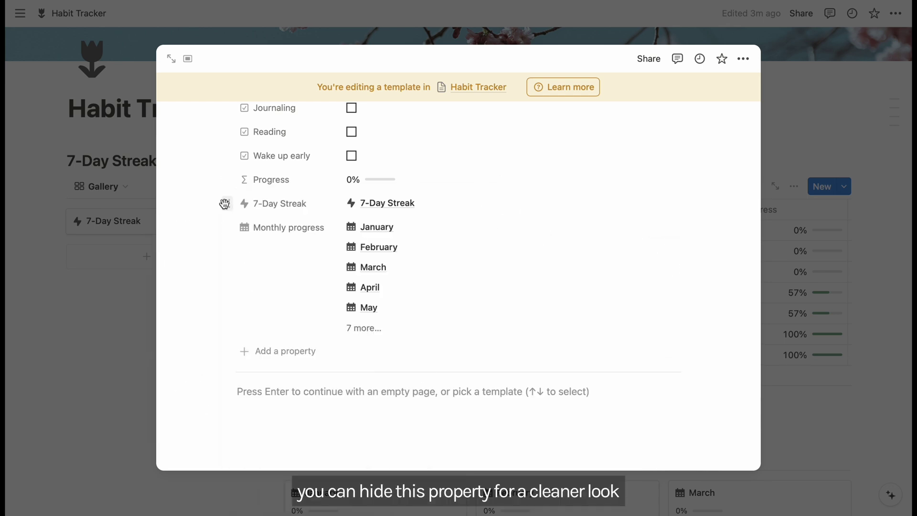
# Set the 7-Day Streak property to always hide on the template
pyautogui.click(226, 203)
pyautogui.moveTo(322, 296)
pyautogui.click(420, 316)
pyautogui.click(232, 207)
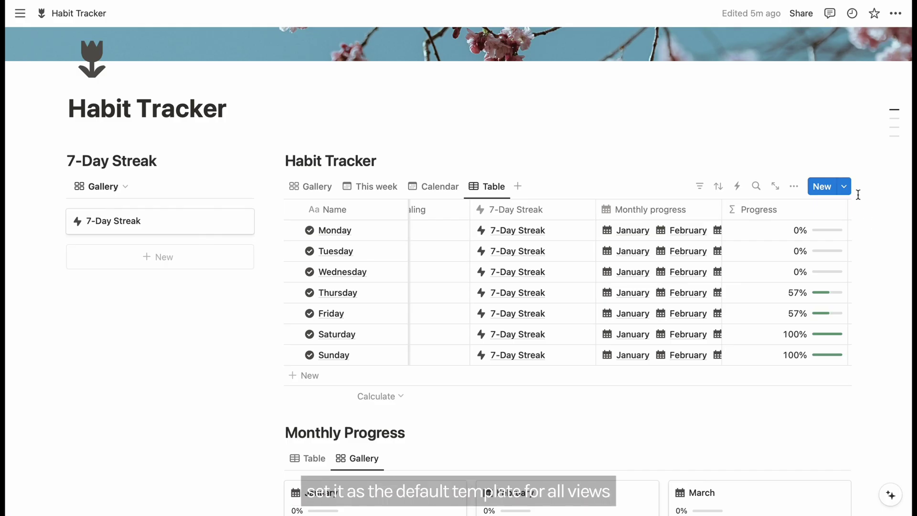
# Make the new template the default for all views and add a test row with it
pyautogui.click(845, 186)
pyautogui.click(892, 232)
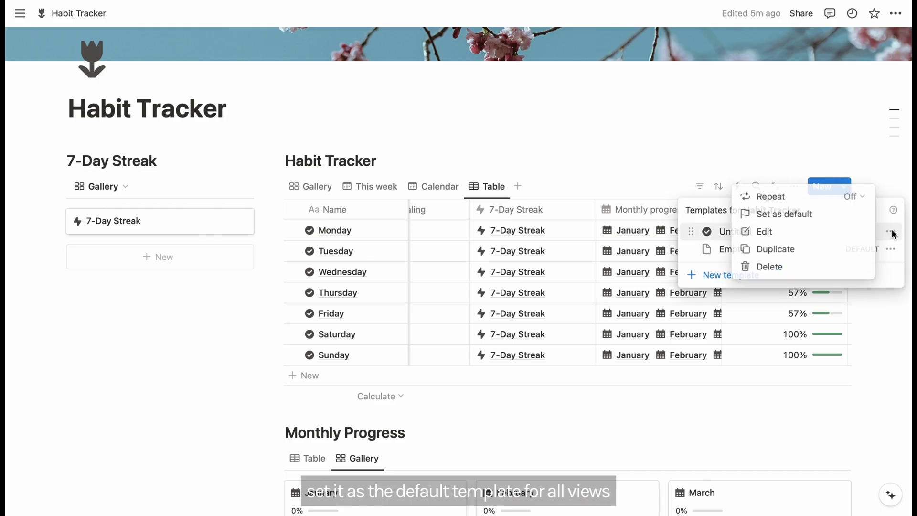
pyautogui.click(797, 215)
pyautogui.click(423, 255)
pyautogui.click(317, 377)
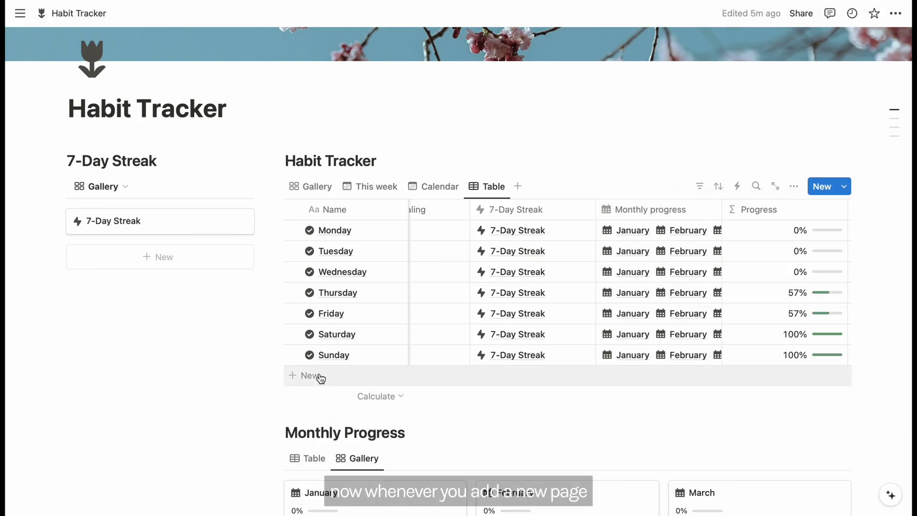
pyautogui.click(315, 376)
pyautogui.press('Escape')
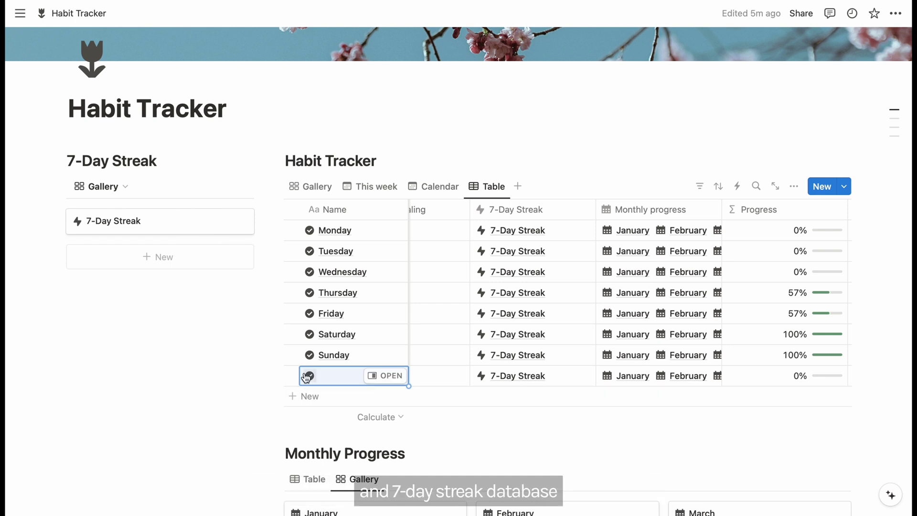
# Hide the 7-Day Streak and Monthly progress columns in the table view
pyautogui.click(794, 186)
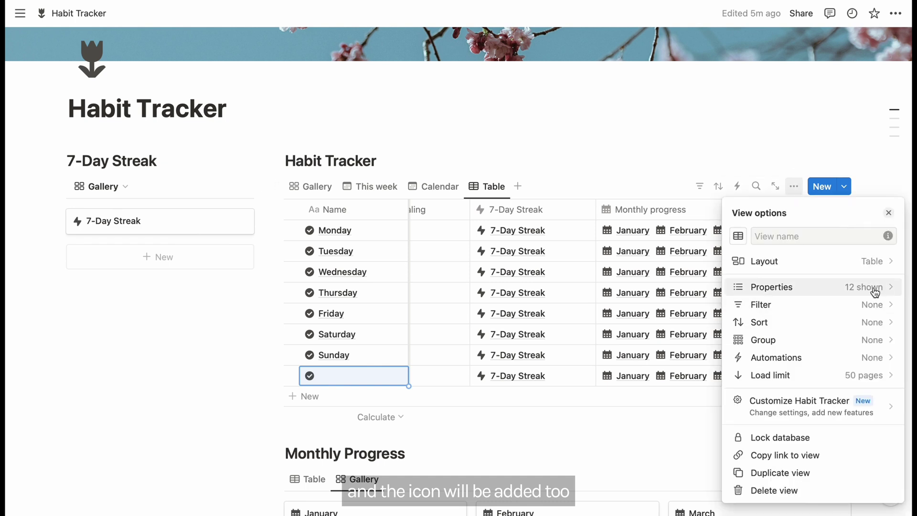
pyautogui.click(875, 288)
pyautogui.click(877, 390)
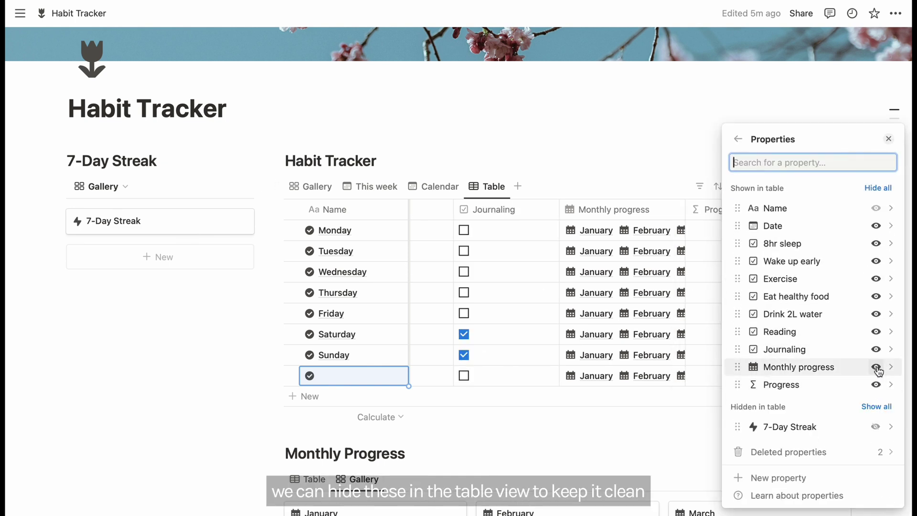
pyautogui.click(876, 367)
pyautogui.click(889, 138)
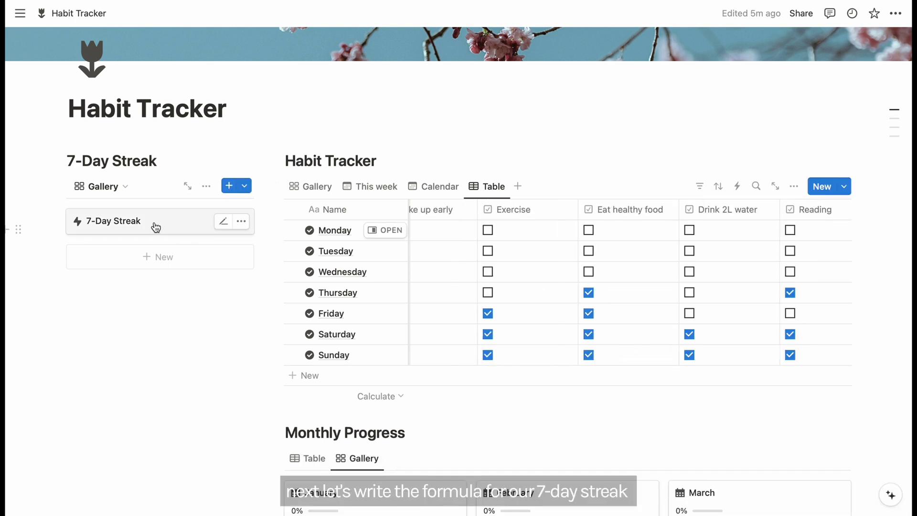
# On the 7-Day Streak page, add a new Formula property
pyautogui.click(156, 225)
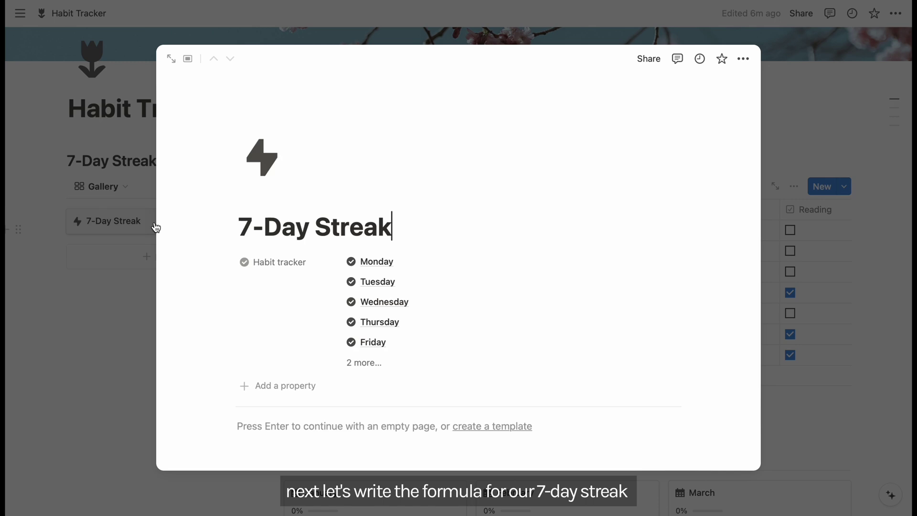
pyautogui.click(296, 386)
pyautogui.scroll(-5, 306, 370)
pyautogui.click(286, 326)
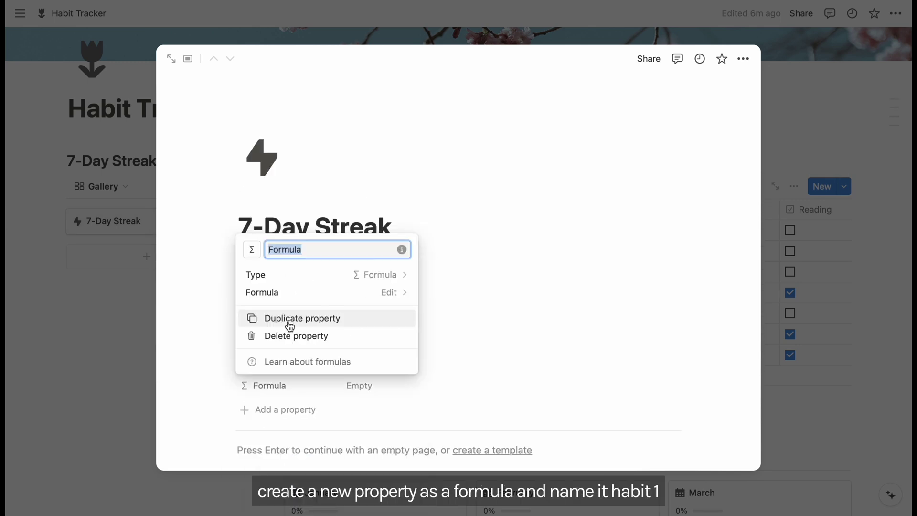
# Name the formula Habit 1 and begin it with lets(habit, Habit tracker
pyautogui.write('Habit 1')
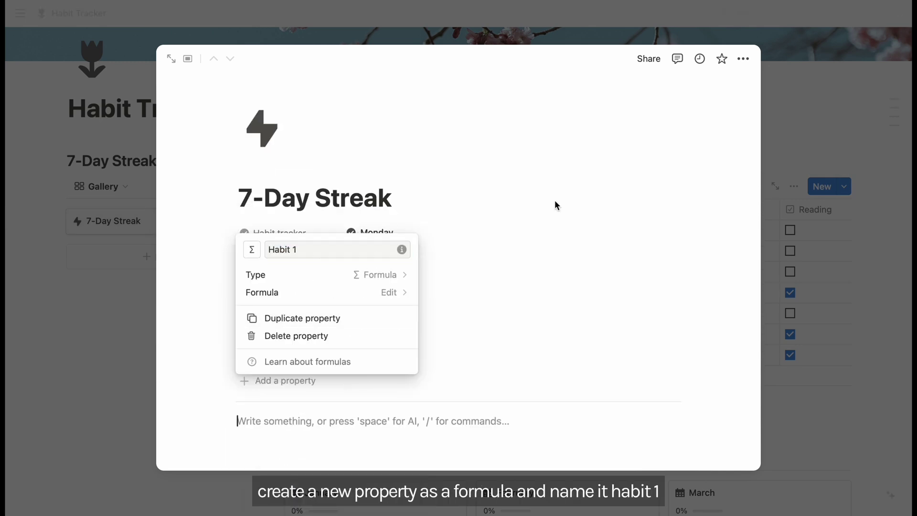
pyautogui.click(389, 293)
pyautogui.write('lets(')
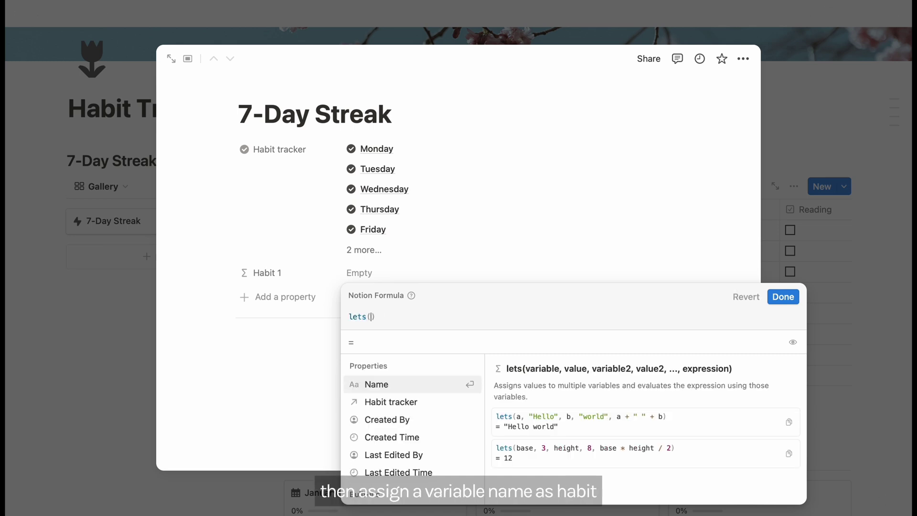
pyautogui.press('Return')
pyautogui.write('habit, hab')
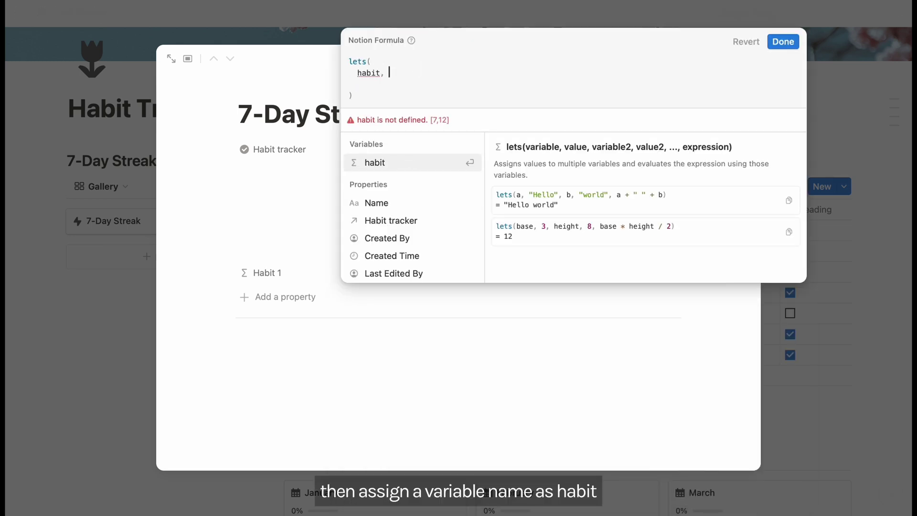
pyautogui.click(386, 205)
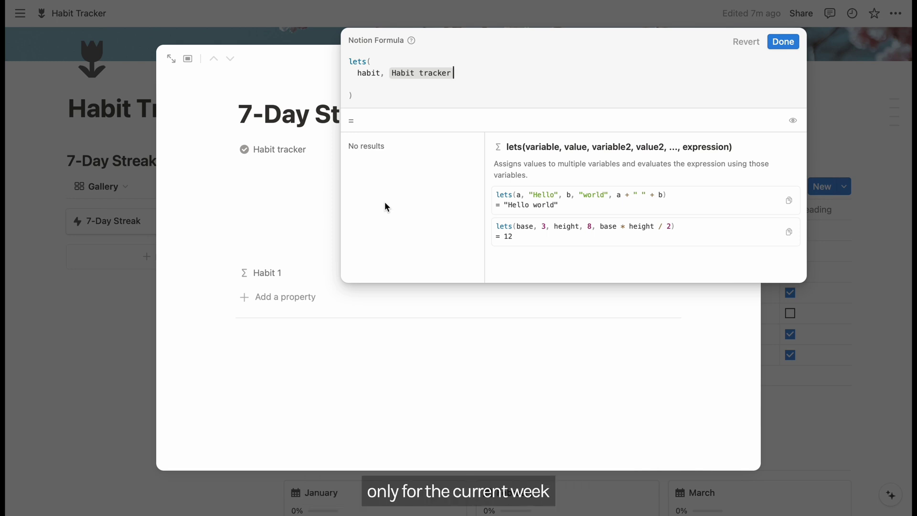
# Filter entries where current.Date.formatDate("YYYY-WW") == now().formatDate("YYYY-WW")
pyautogui.write('.fil')
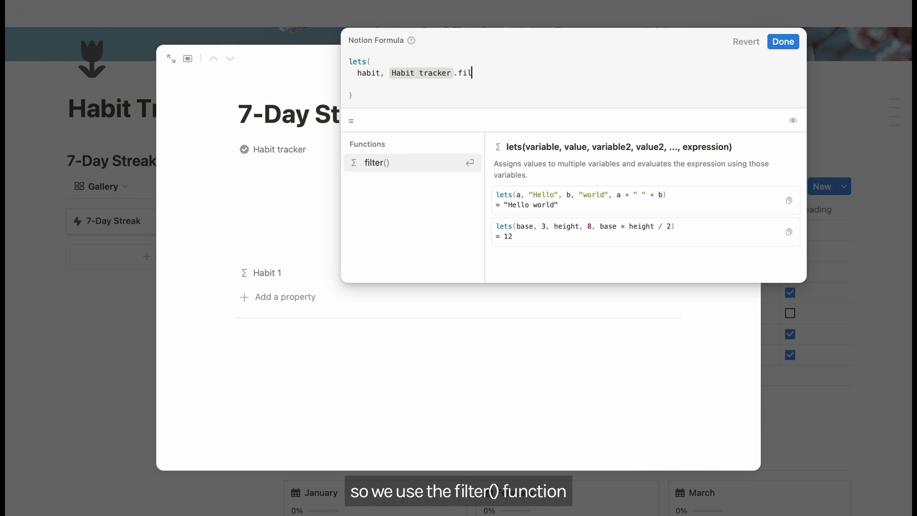
pyautogui.write('ter(current.')
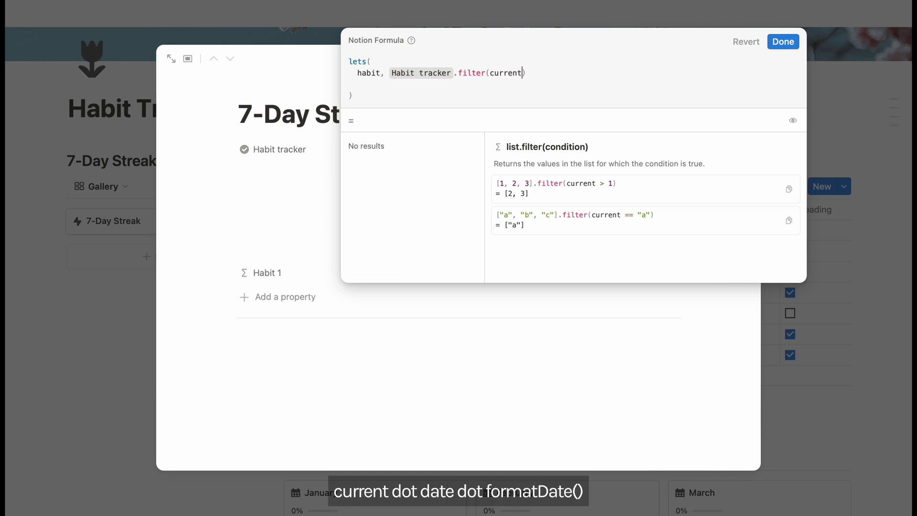
pyautogui.write('dat')
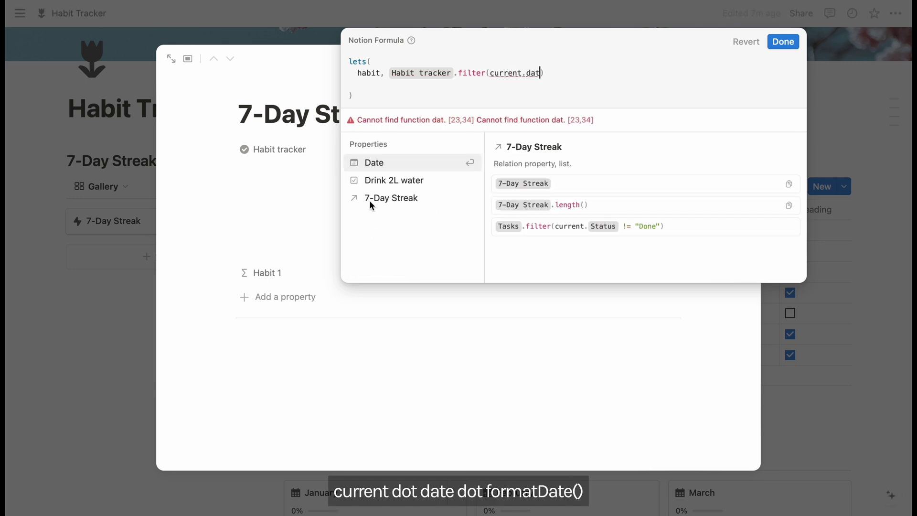
pyautogui.click(374, 164)
pyautogui.write('.form')
pyautogui.click(421, 182)
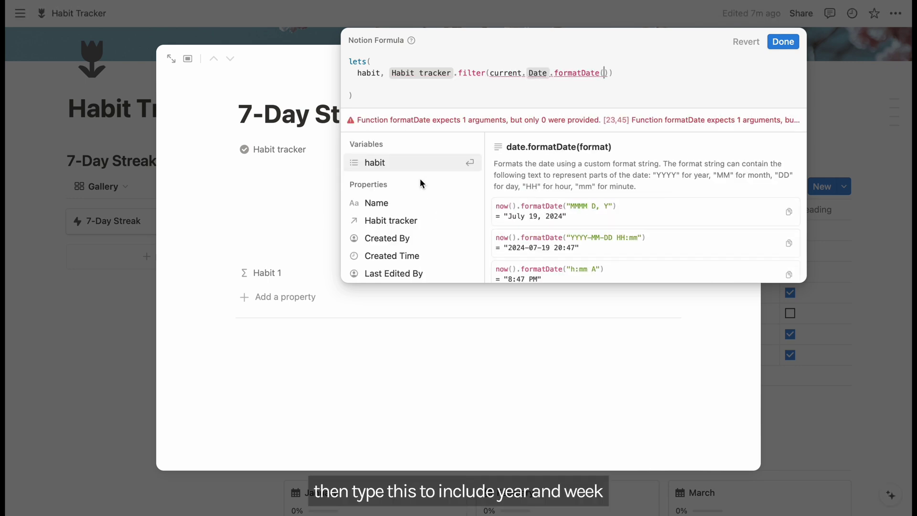
pyautogui.write('"YYY')
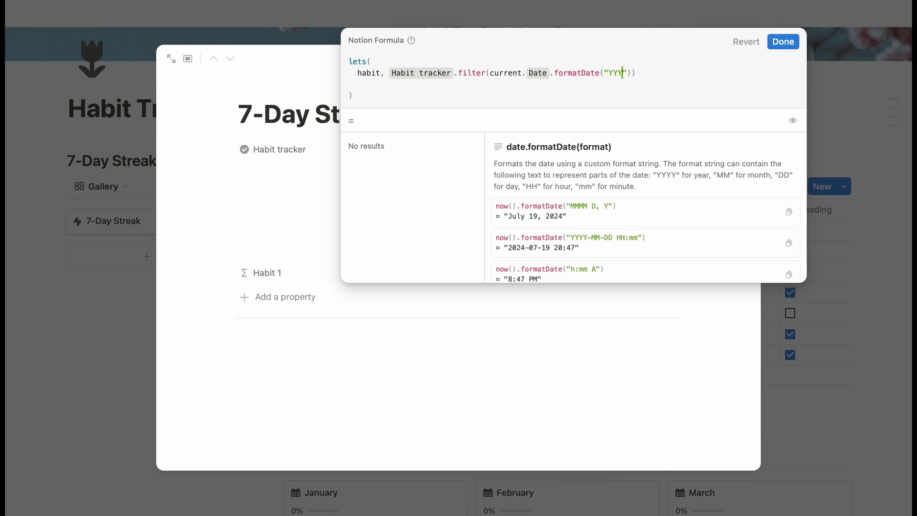
pyautogui.write('Y-WW')
pyautogui.press('Right')
pyautogui.press('Right')
pyautogui.write('== now()')
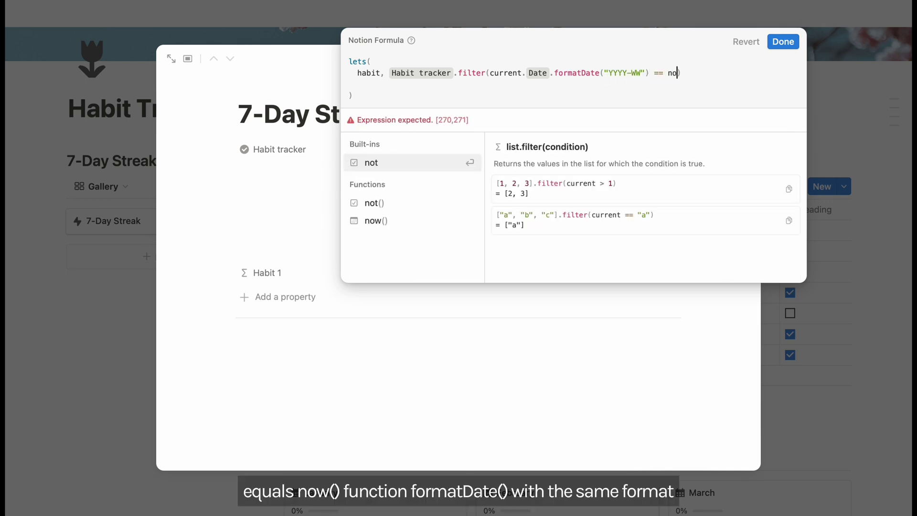
pyautogui.write('.form')
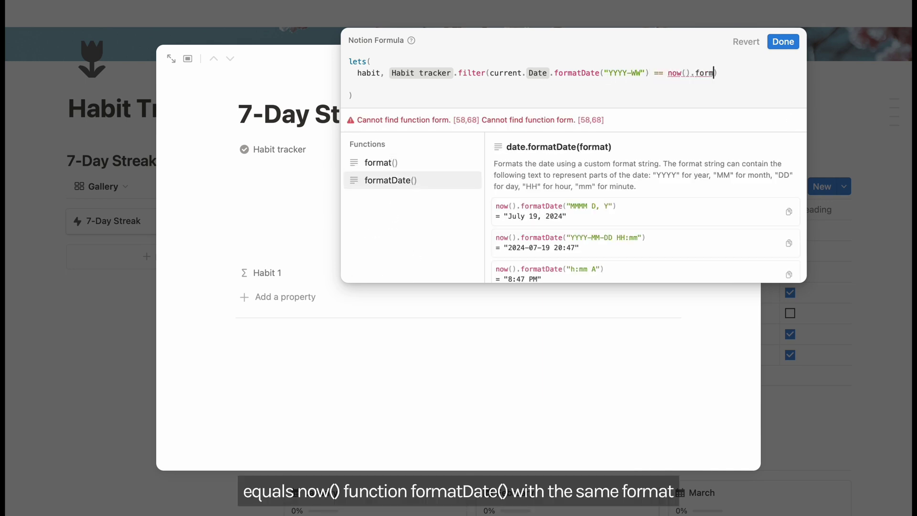
pyautogui.press('Return')
pyautogui.write('"')
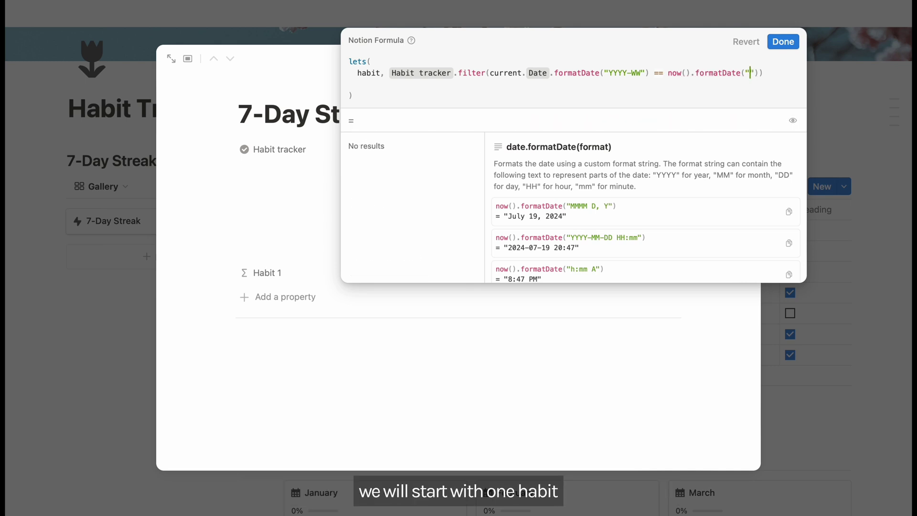
pyautogui.write('YYYY-')
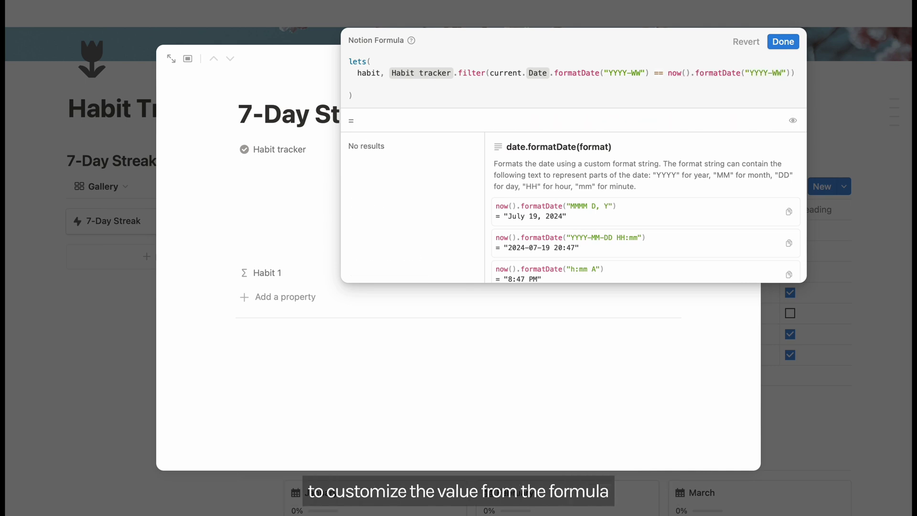
pyautogui.write('WW')
pyautogui.press('End')
# Add .filter(current.8hr sleep) to habit and return habit as the lets result
pyautogui.write('.filter(curr')
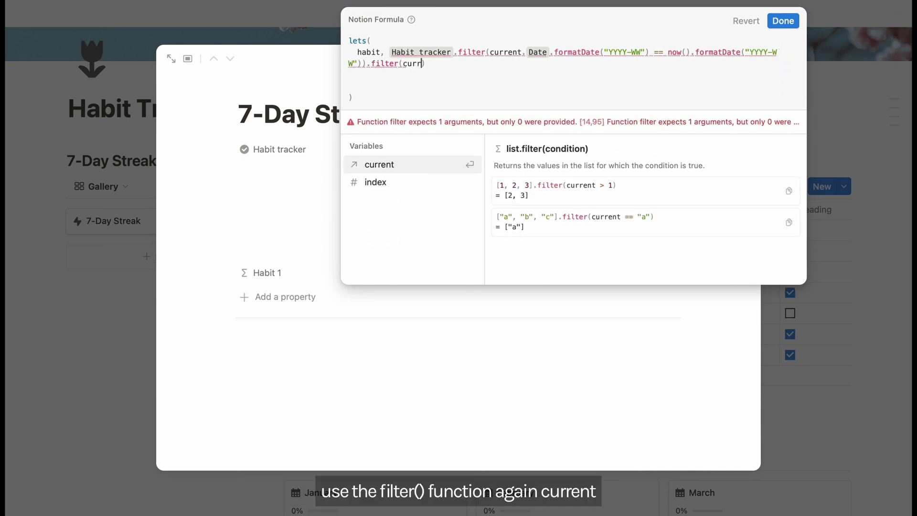
pyautogui.press('Return')
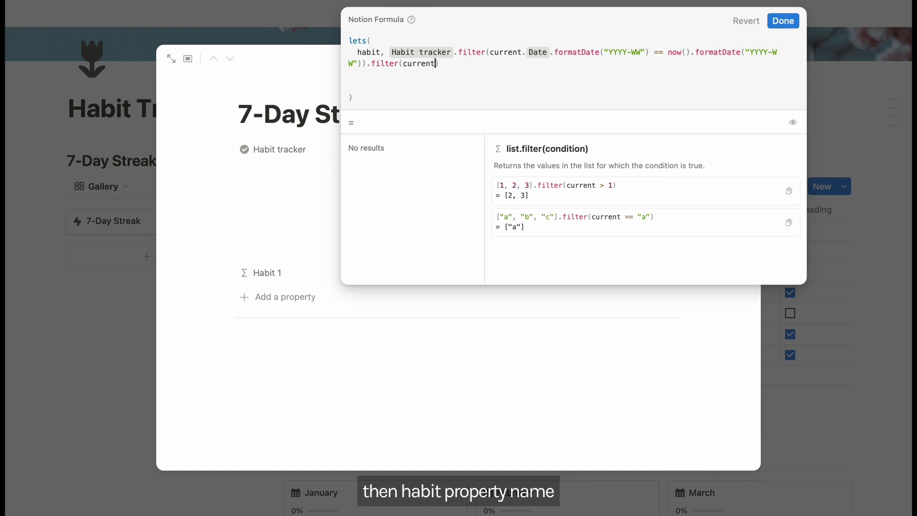
pyautogui.write('.')
pyautogui.write('8hr')
pyautogui.press('Return')
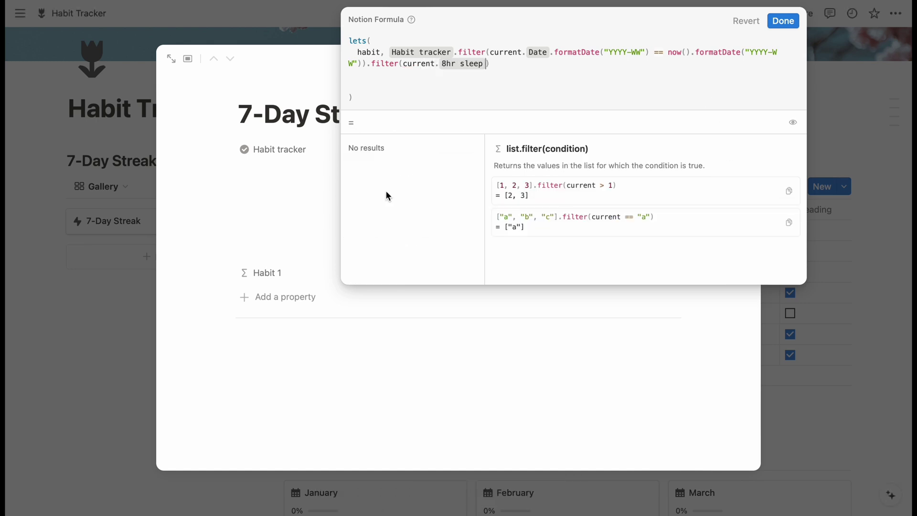
pyautogui.write(',')
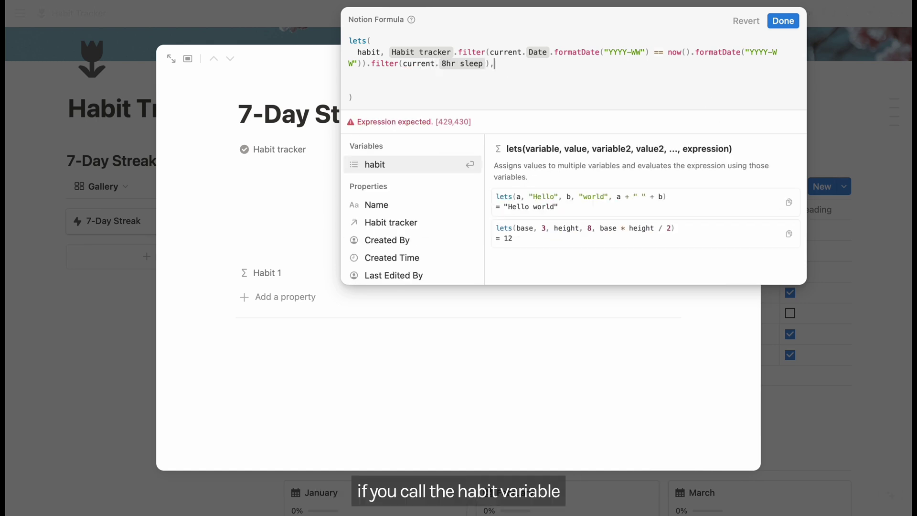
pyautogui.press('Return')
pyautogui.press('Return')
pyautogui.write('habit')
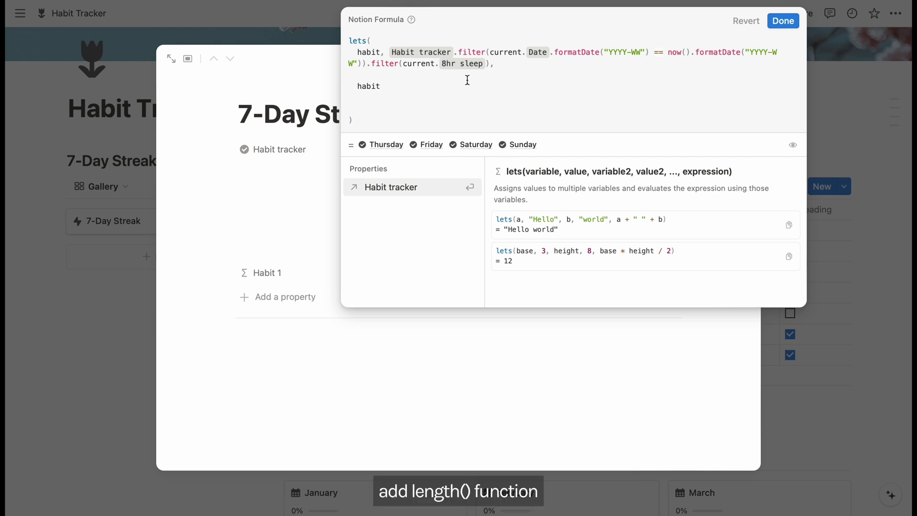
# Append .length() to the sleep filter so Habit 1 previews a count of 4
pyautogui.click(485, 64)
pyautogui.write('.length()')
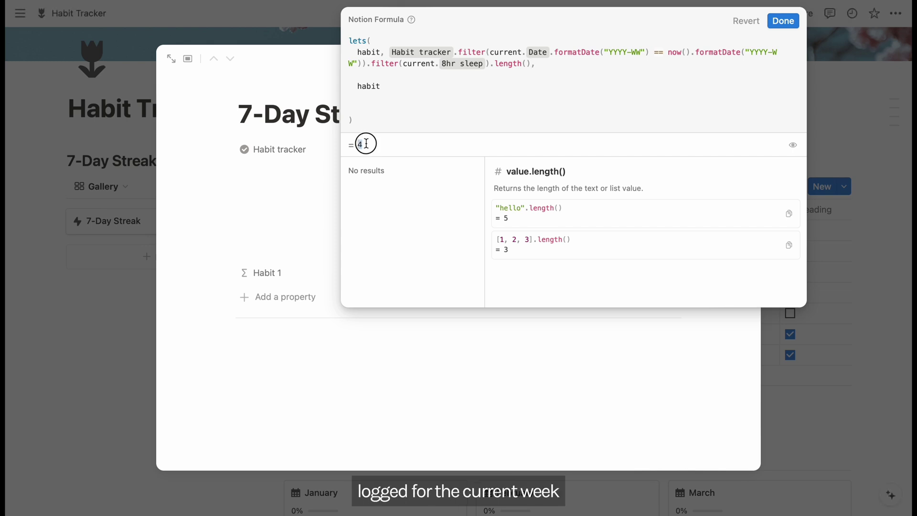
pyautogui.click(358, 86)
# Wrap habit in ifs() with a first case habit == 1 returning "🔥 "
pyautogui.write('ifs(')
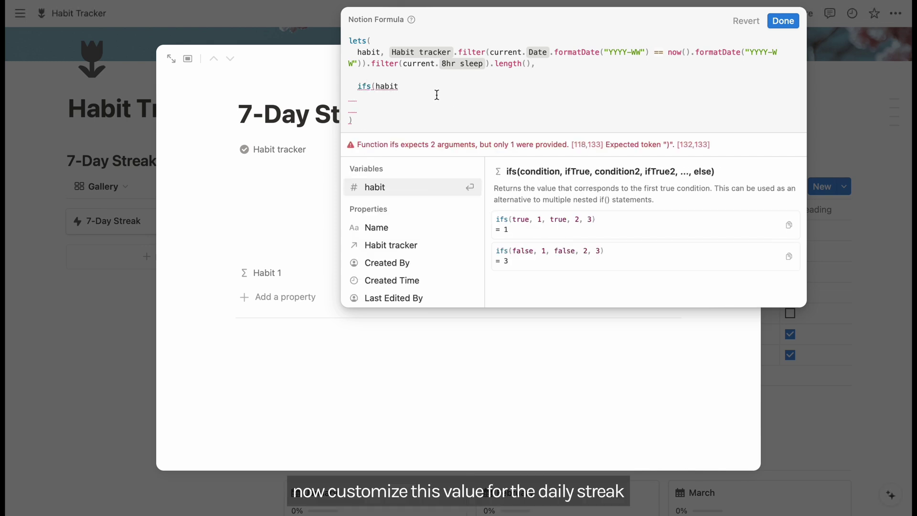
pyautogui.press('Return')
pyautogui.click(375, 111)
pyautogui.write(')')
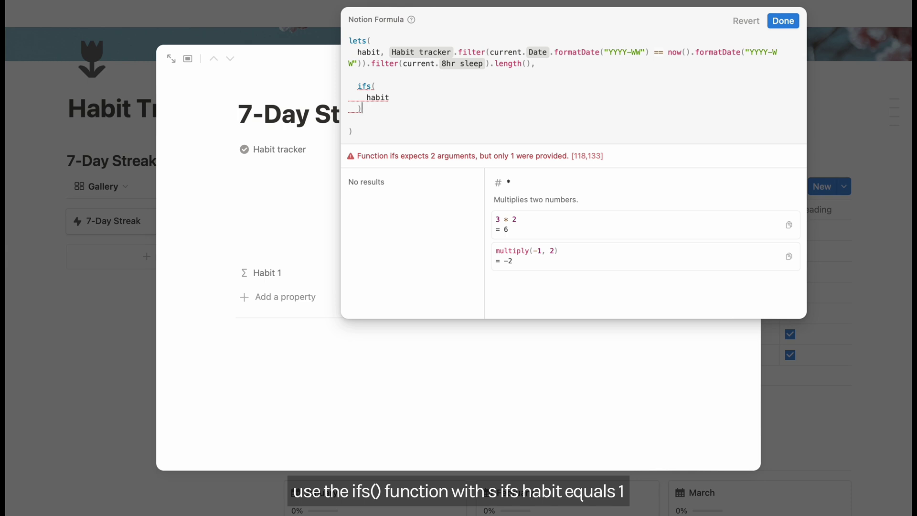
pyautogui.click(391, 97)
pyautogui.write('== ')
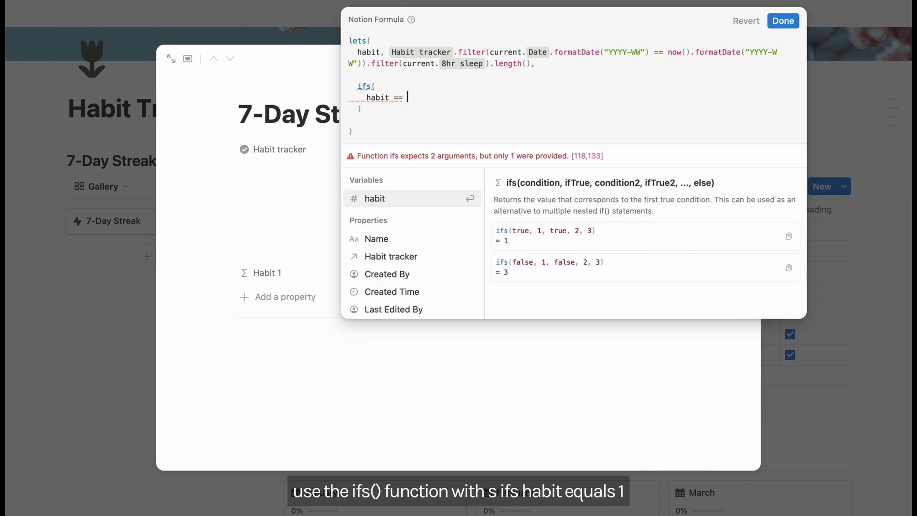
pyautogui.write('1, "🔥 ",')
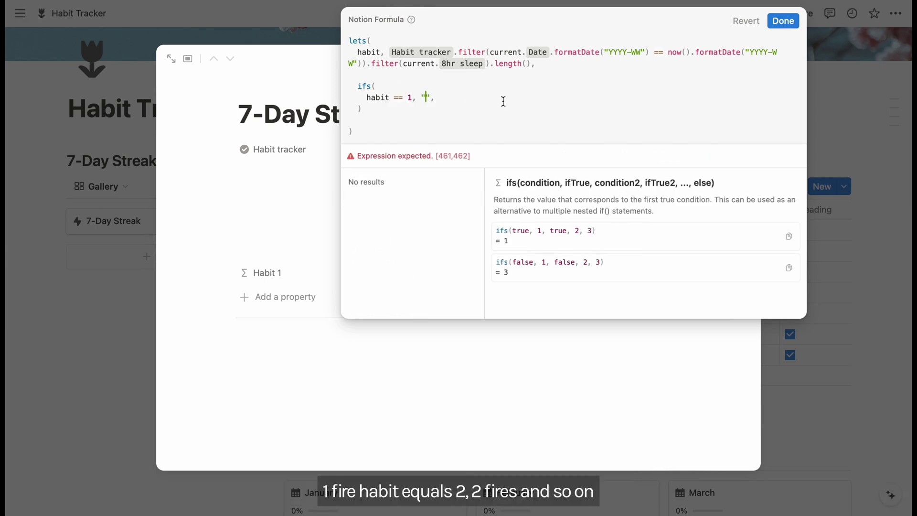
# Duplicate the first case into habit == 2 returning two fire emojis
pyautogui.moveTo(367, 98); pyautogui.dragTo(474, 96)
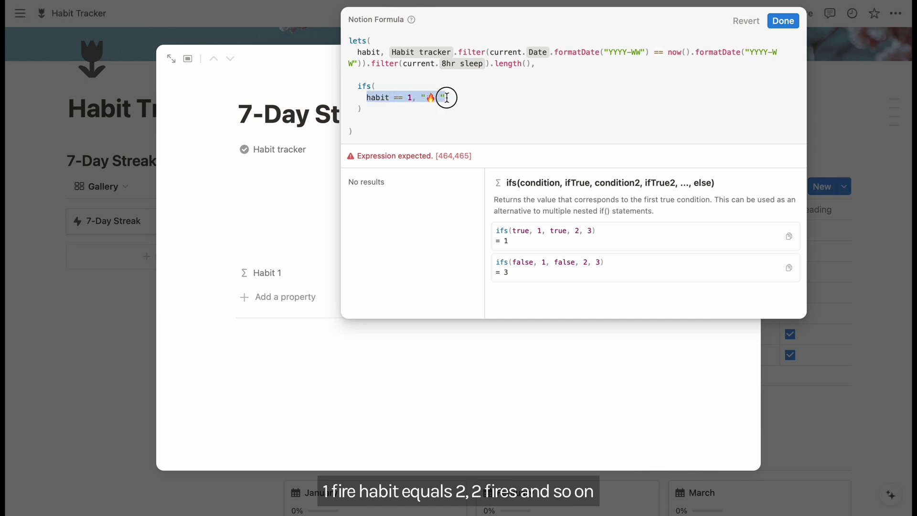
pyautogui.hotkey('ctrl', 'c')
pyautogui.press('Right')
pyautogui.press('Return')
pyautogui.hotkey('ctrl', 'v')
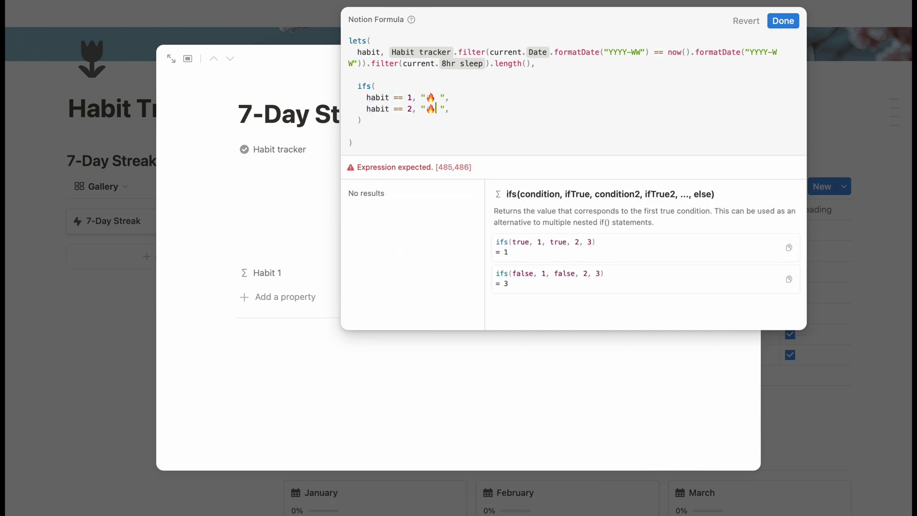
pyautogui.click(412, 109)
pyautogui.press('BackSpace')
pyautogui.write('2')
pyautogui.click(436, 109)
pyautogui.write('🔥')
# Paste four more copies of the two-fire case line below it
pyautogui.moveTo(364, 109); pyautogui.dragTo(516, 110)
pyautogui.hotkey('ctrl', 'c')
pyautogui.press('Right')
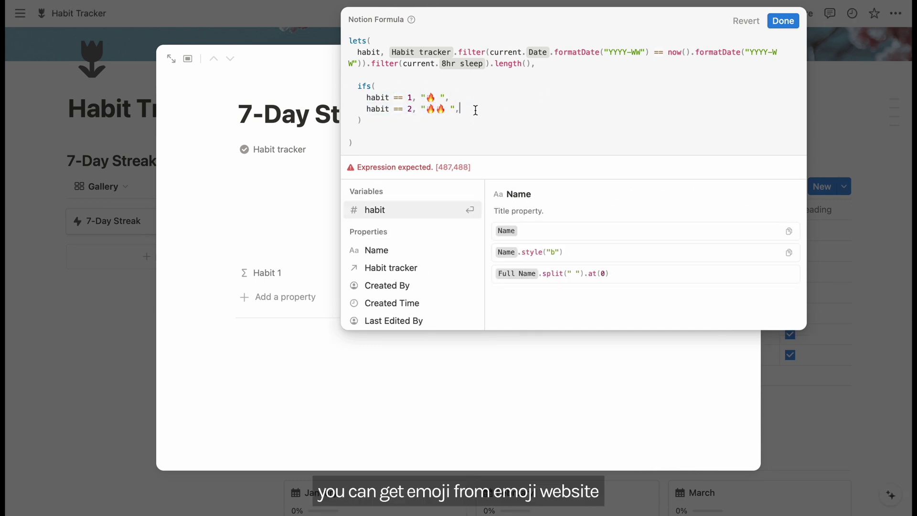
pyautogui.press('Return')
pyautogui.hotkey('ctrl', 'v')
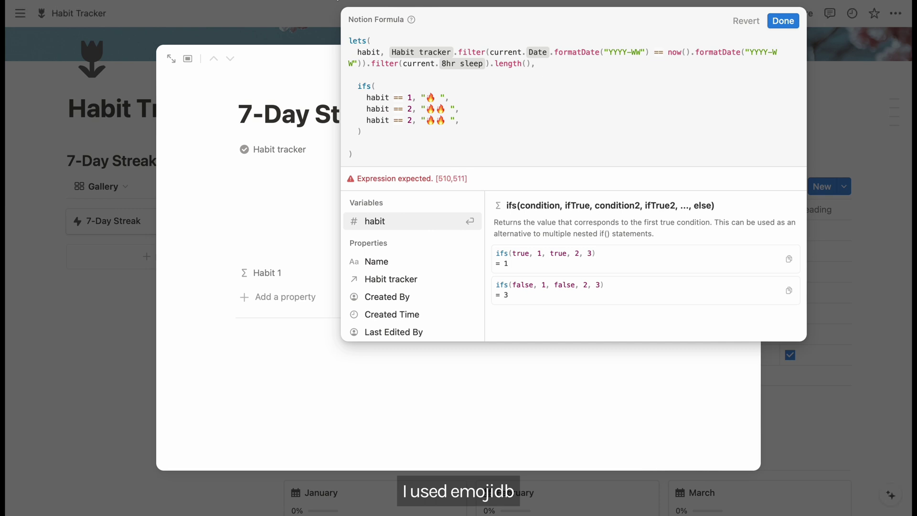
pyautogui.press('Return')
pyautogui.hotkey('ctrl', 'v')
pyautogui.press('Return')
pyautogui.hotkey('ctrl', 'v')
pyautogui.press('Return')
pyautogui.hotkey('ctrl', 'v')
pyautogui.press('Return')
pyautogui.hotkey('ctrl', 'v')
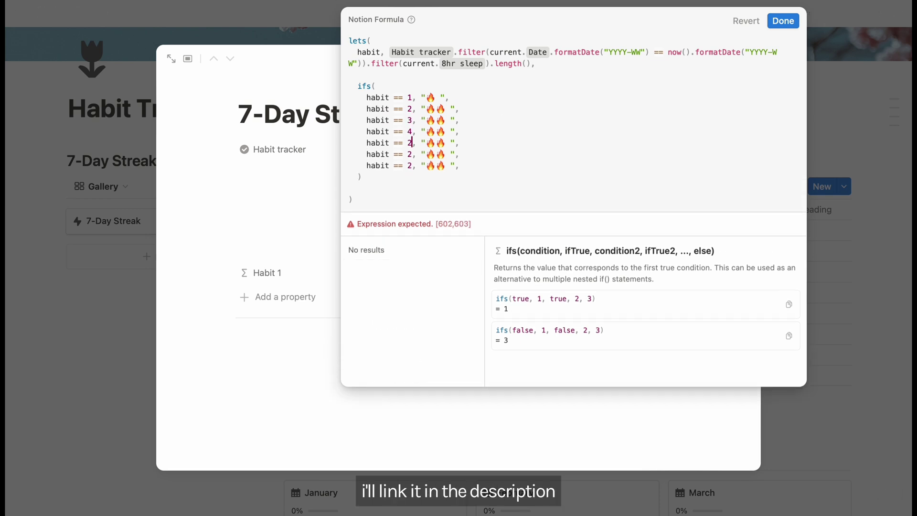
# Renumber the copies up to 7, add a fire to line three, and drop the trailing comma
pyautogui.press('BackSpace')
pyautogui.write('5')
pyautogui.press('Down')
pyautogui.press('BackSpace')
pyautogui.write('6')
pyautogui.press('Down')
pyautogui.press('BackSpace')
pyautogui.write('7')
pyautogui.click(446, 120)
pyautogui.write('🔥🔥🔥🔥🔥')
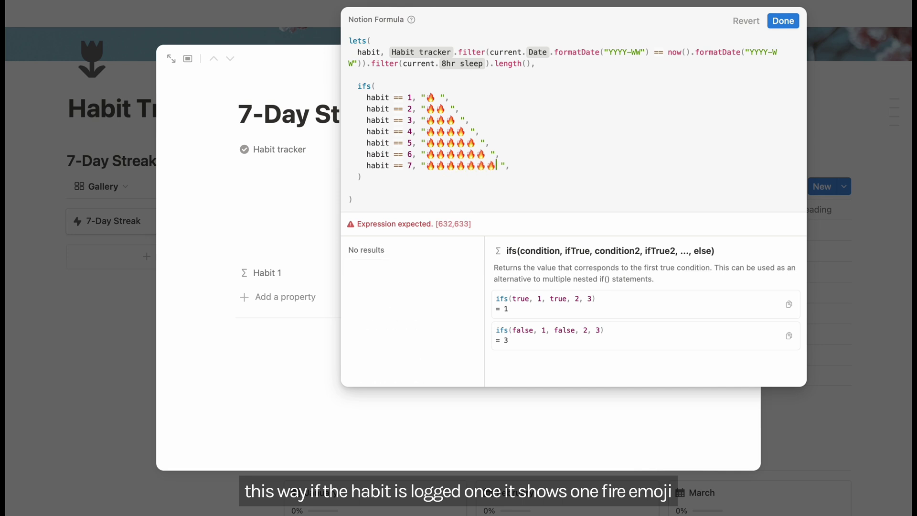
pyautogui.click(521, 166)
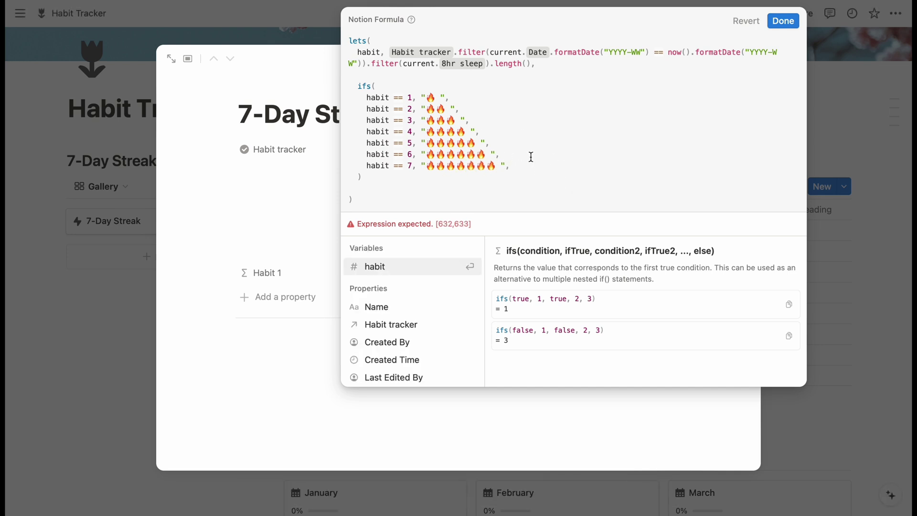
pyautogui.press('BackSpace')
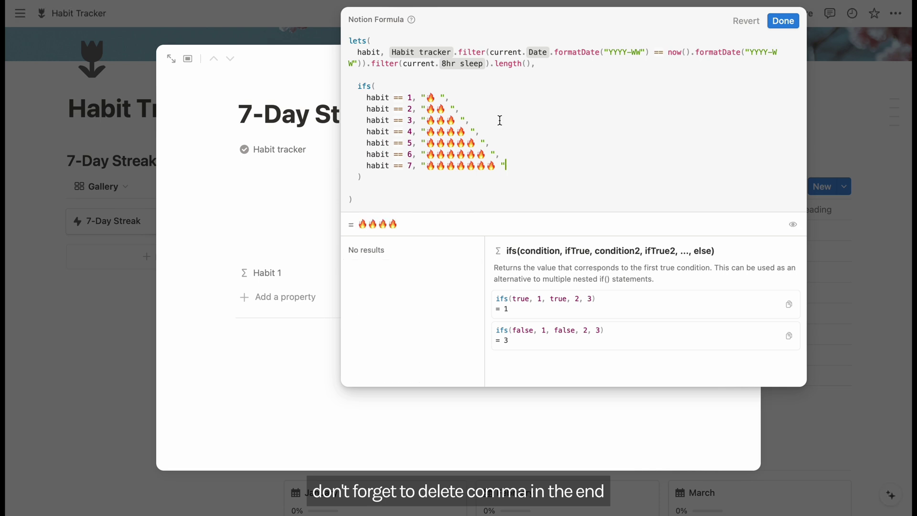
# Prefix ifs() with "😴 8hr sleep \n" + habit + "-day streak " + so it previews a 4-day streak
pyautogui.click(358, 85)
pyautogui.press('Return')
pyautogui.press('Return')
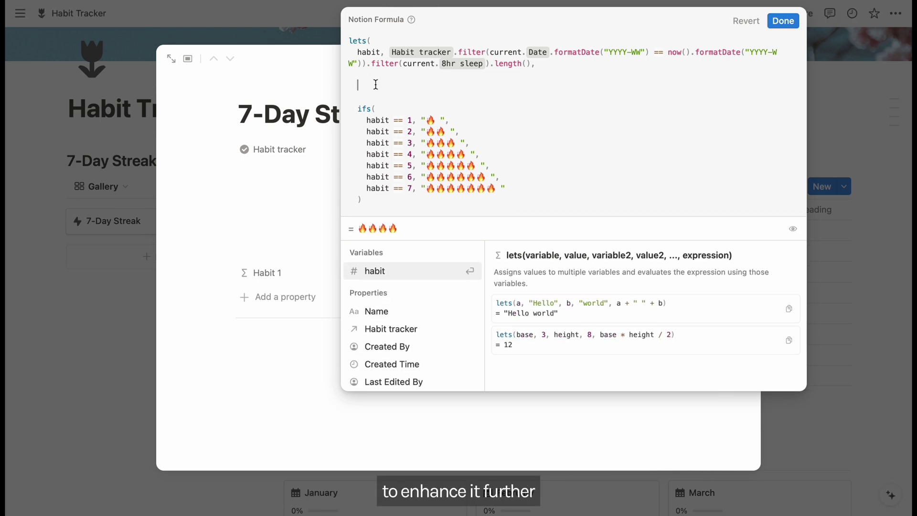
pyautogui.write('"8hr ')
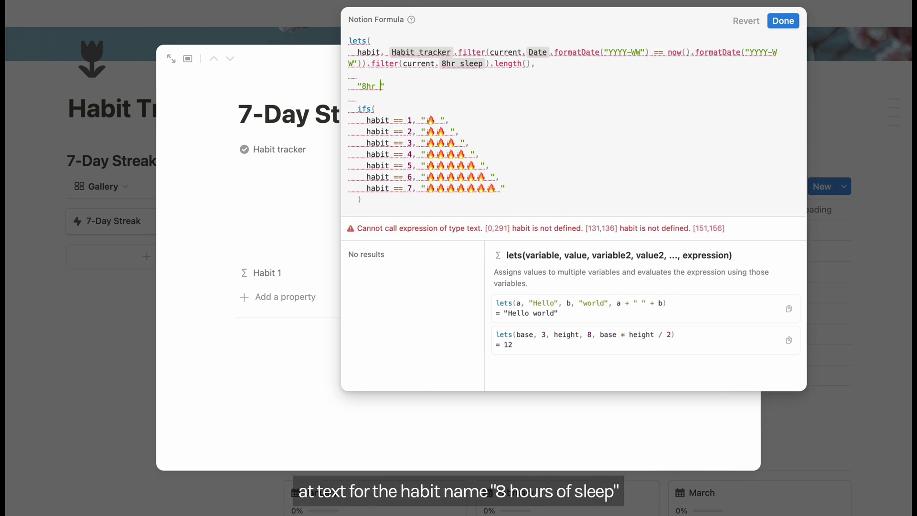
pyautogui.write('sleep')
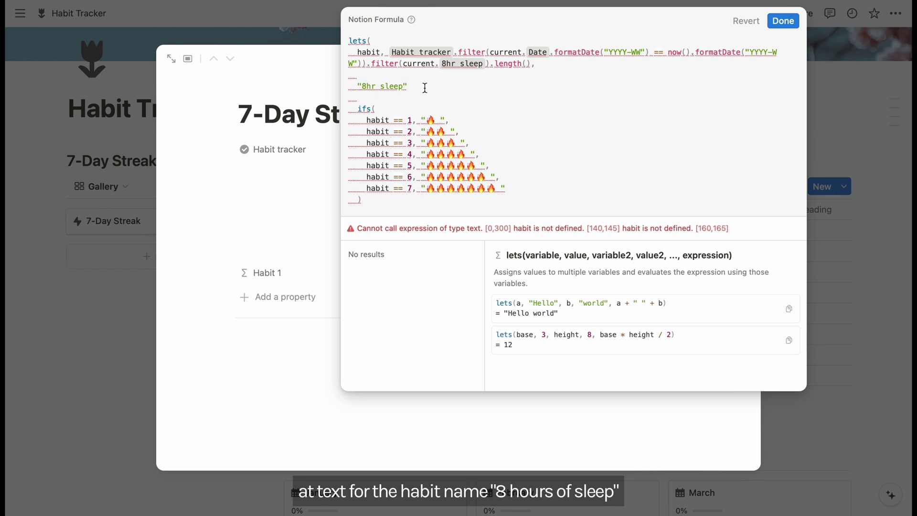
pyautogui.write('😴')
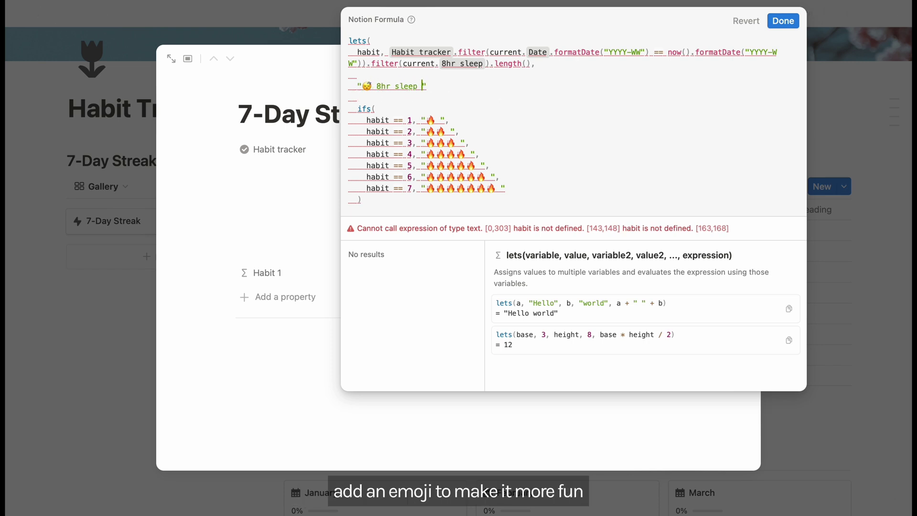
pyautogui.click(431, 85)
pyautogui.write('\\n')
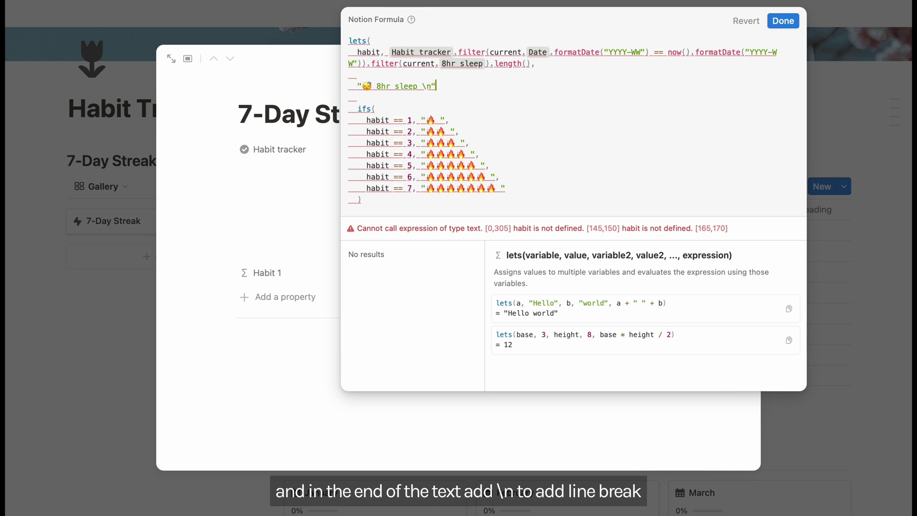
pyautogui.write(' + habit')
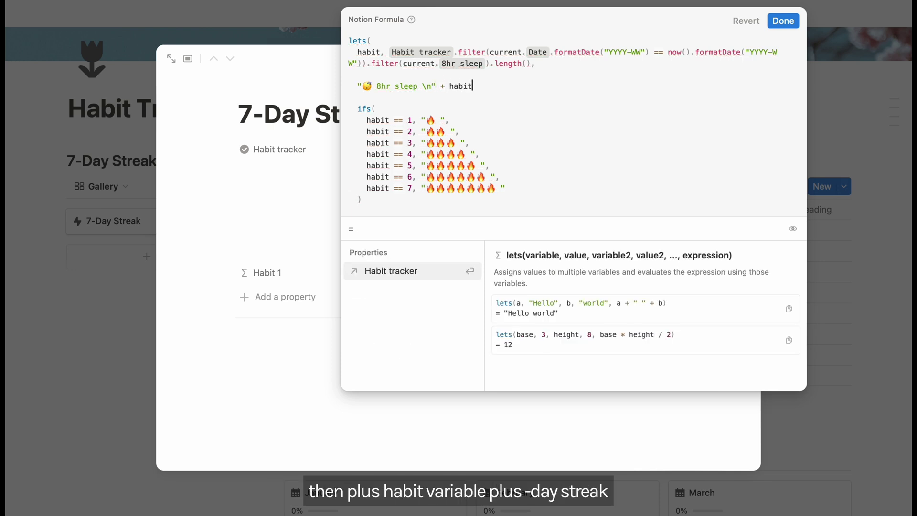
pyautogui.write(' + ""')
pyautogui.write('-day strea')
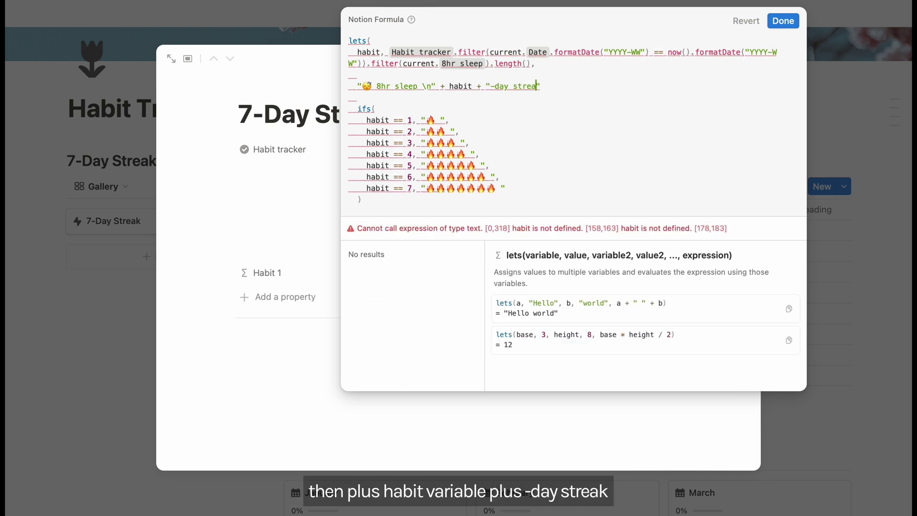
pyautogui.write('k')
pyautogui.press('Right')
pyautogui.write('+')
pyautogui.moveTo(405, 228); pyautogui.dragTo(447, 230)
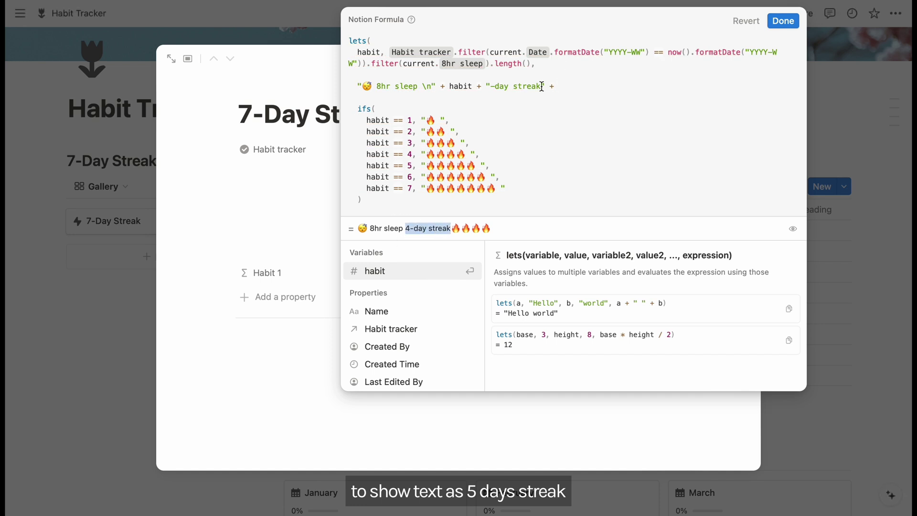
# Reformat the Habit 1 formula so the list, each filter and the length count sit on separate lines
pyautogui.click(385, 52)
pyautogui.press('Return')
pyautogui.click(421, 64)
pyautogui.press('Return')
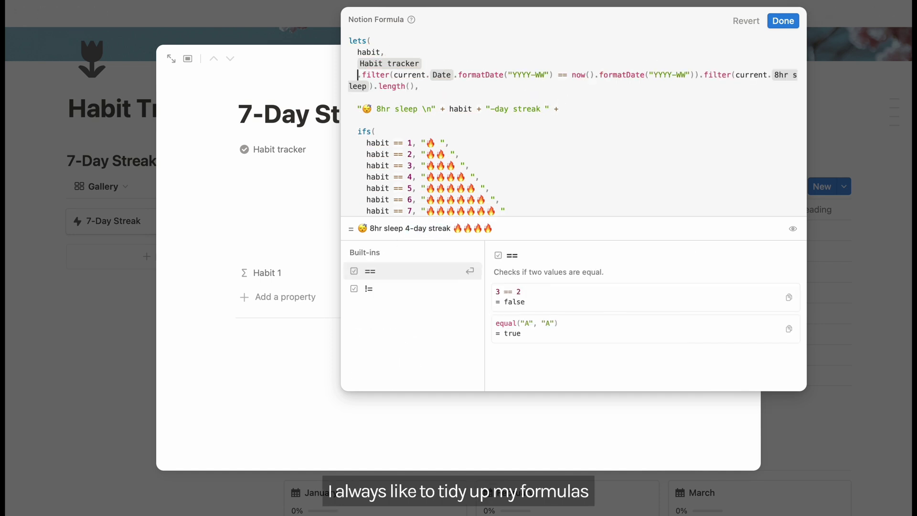
pyautogui.click(702, 74)
pyautogui.press('Return')
pyautogui.click(480, 86)
pyautogui.press('Return')
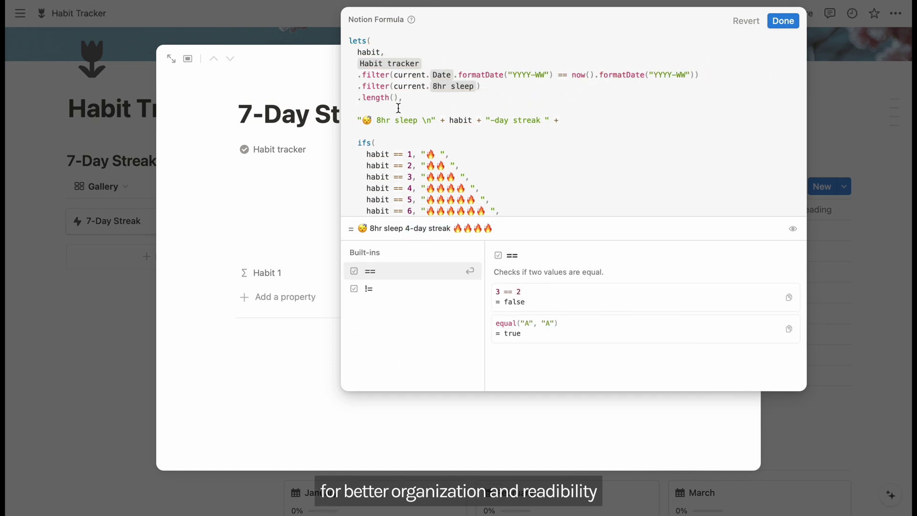
pyautogui.moveTo(358, 76); pyautogui.dragTo(491, 86)
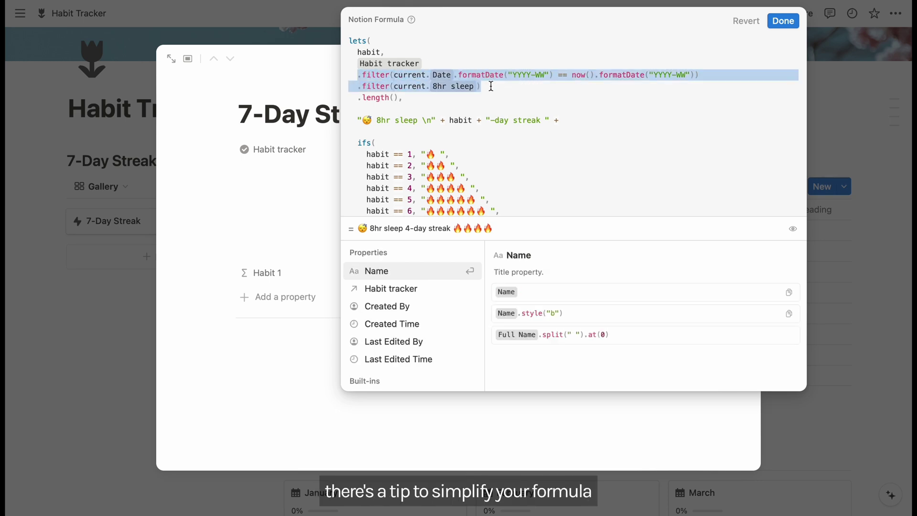
pyautogui.click(491, 86)
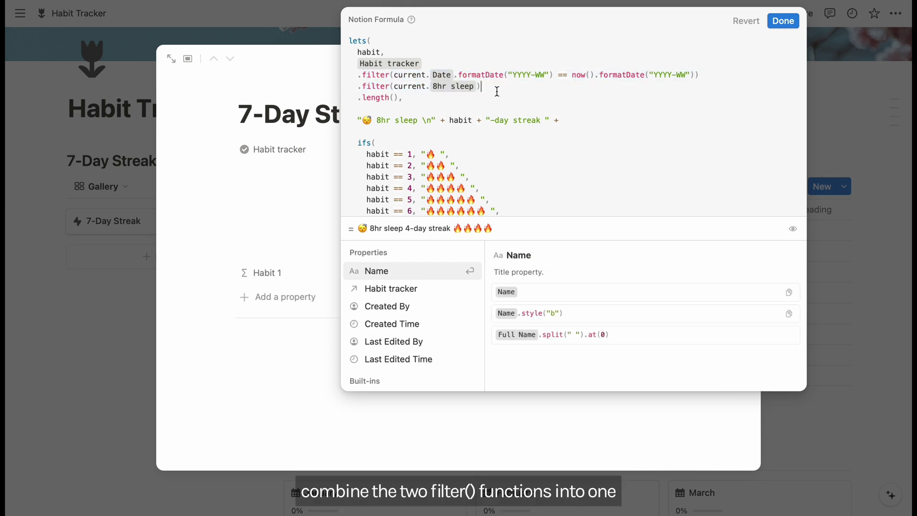
# Add '&& current.8hr sleep' to the first filter's date condition and delete the redundant second filter
pyautogui.click(395, 75)
pyautogui.press('Return')
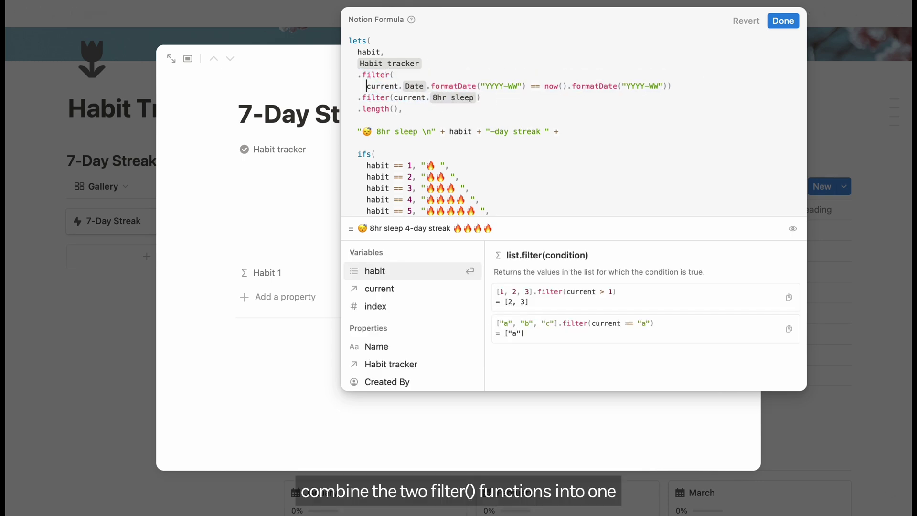
pyautogui.click(668, 86)
pyautogui.press('Return')
pyautogui.press('Return')
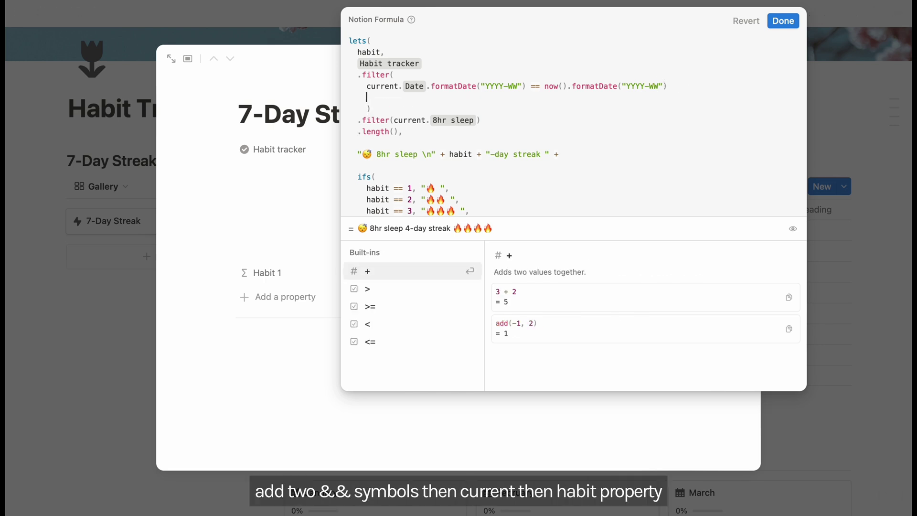
pyautogui.write('&& current.')
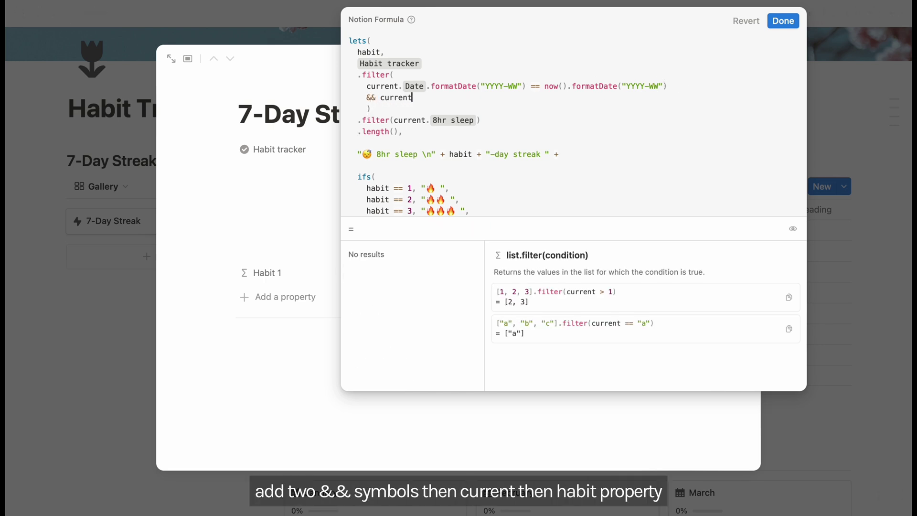
pyautogui.click(394, 380)
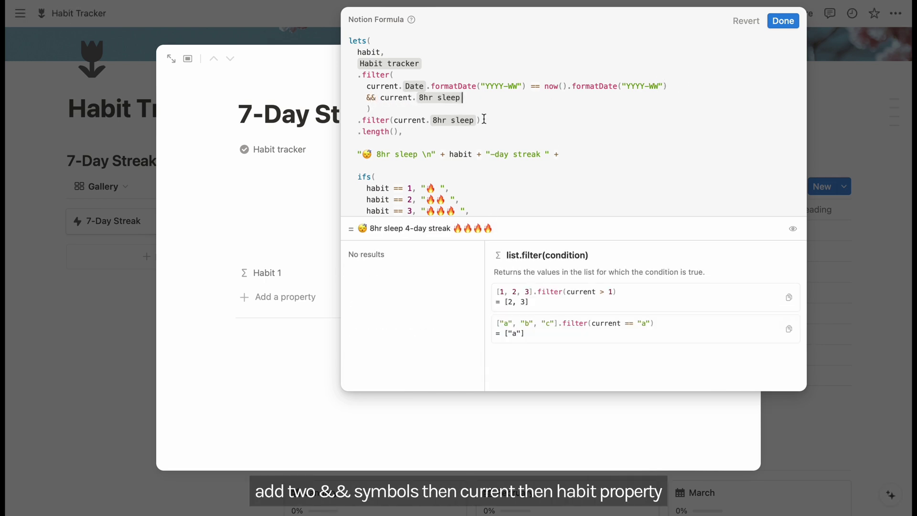
pyautogui.moveTo(485, 120); pyautogui.dragTo(354, 120)
pyautogui.press('BackSpace')
pyautogui.press('BackSpace')
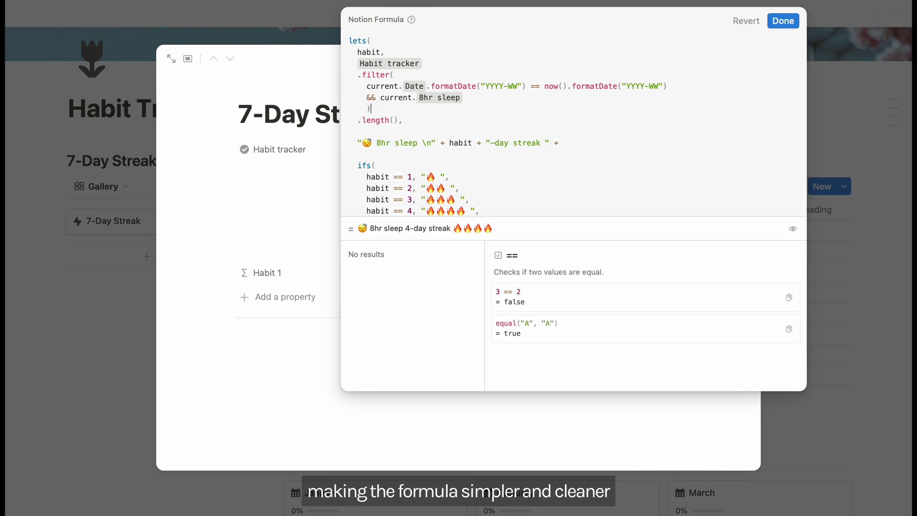
# Prepend "\n" + to the Habit 1 formula and save it
pyautogui.scroll(-5, 674, 119)
pyautogui.scroll(5, 672, 120)
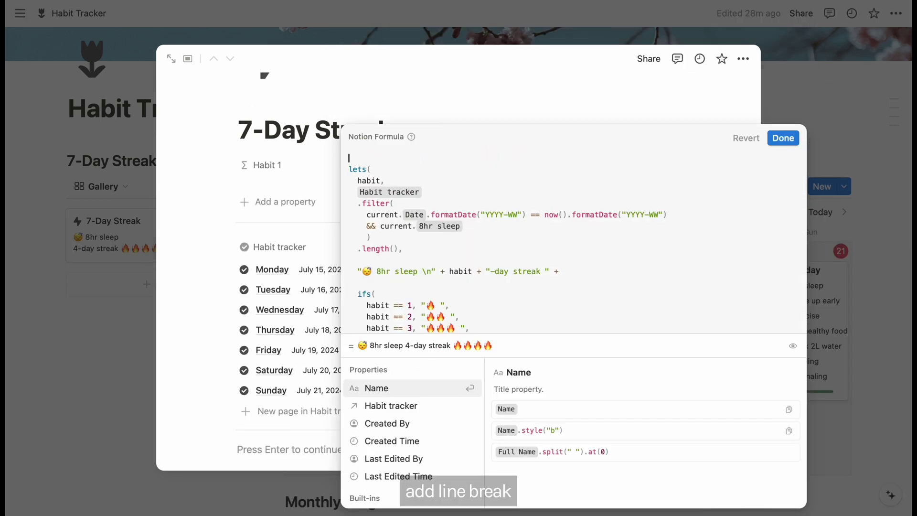
pyautogui.write('"\\n"')
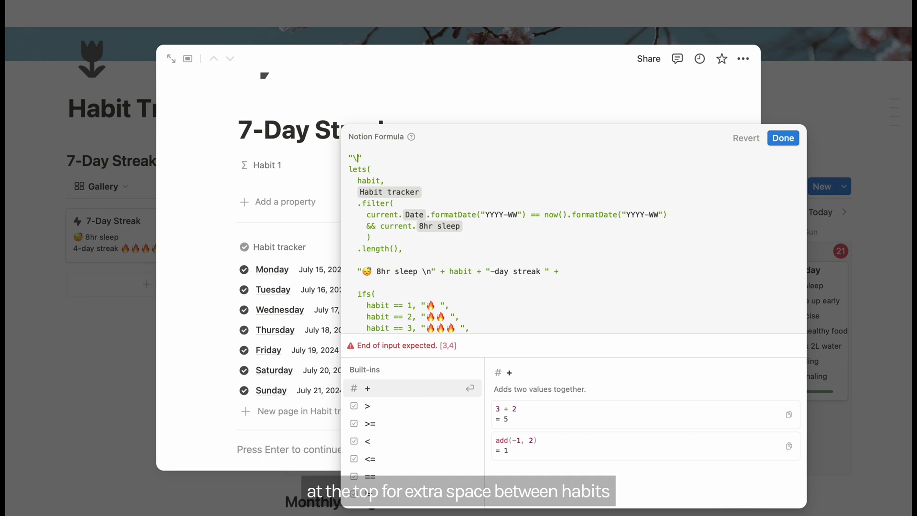
pyautogui.write(' +')
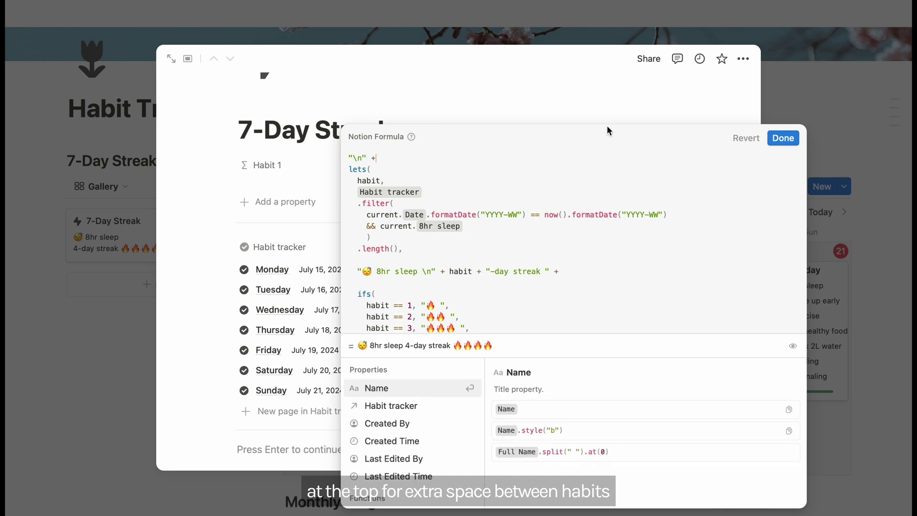
pyautogui.click(784, 138)
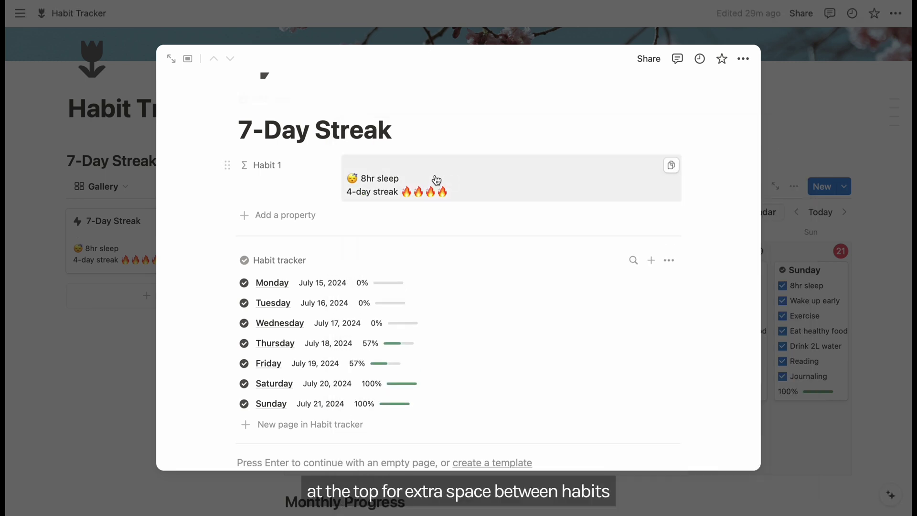
# Duplicate the Habit 1 property and rename the copy Habit 2
pyautogui.click(227, 168)
pyautogui.click(306, 249)
pyautogui.click(227, 215)
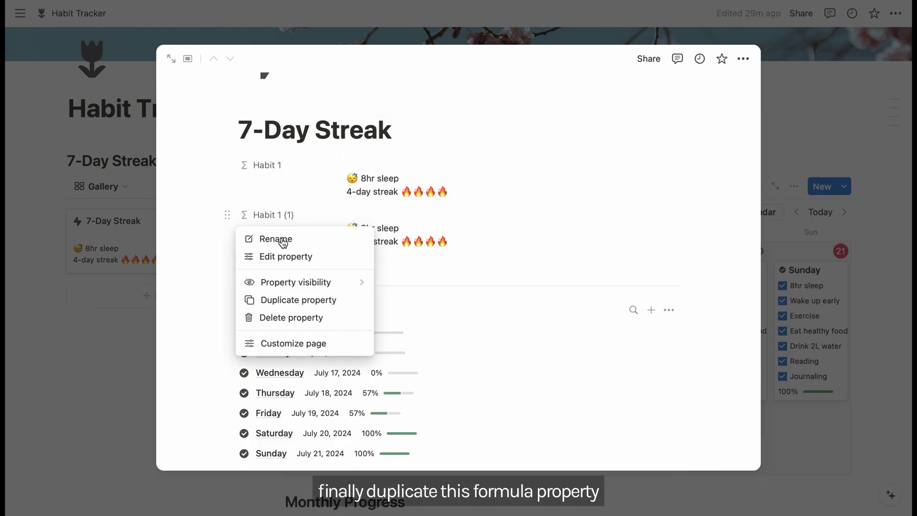
pyautogui.click(305, 241)
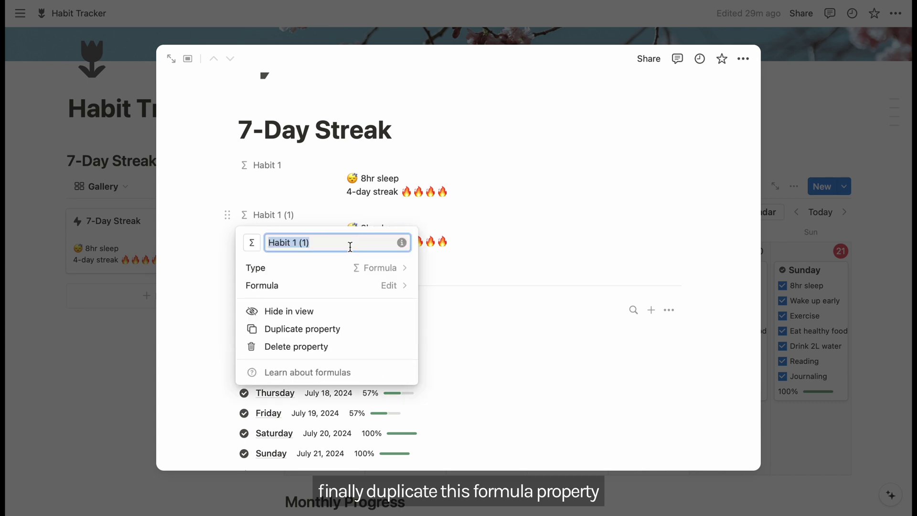
pyautogui.press('Return')
# Change Habit 2's filter and label to Wake up early with a sunrise emoji, then save
pyautogui.click(519, 228)
pyautogui.press('BackSpace')
pyautogui.write('wake')
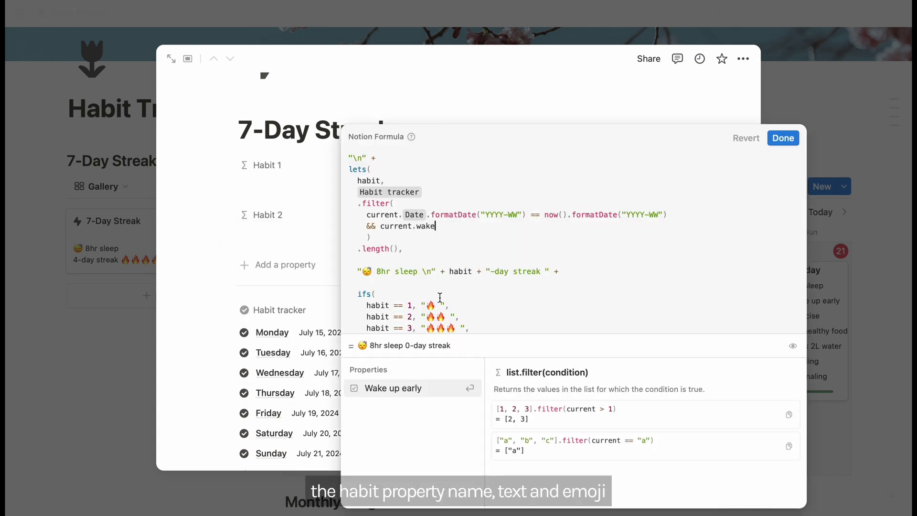
pyautogui.press('Return')
pyautogui.press('BackSpace')
pyautogui.moveTo(435, 271); pyautogui.dragTo(363, 270)
pyautogui.write('Wake up early')
pyautogui.write('🌅')
pyautogui.scroll(-1, 555, 293)
pyautogui.scroll(1, 555, 293)
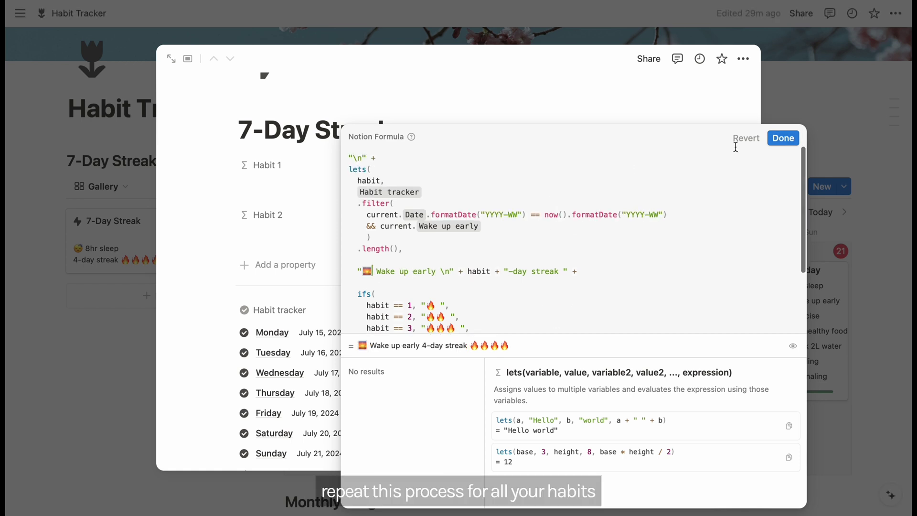
pyautogui.click(783, 138)
# Duplicate Habit 2 as Habit 3, with its filter and label changed to Exercise
pyautogui.click(260, 217)
pyautogui.click(307, 334)
pyautogui.click(268, 264)
pyautogui.press('BackSpace')
pyautogui.press('BackSpace')
pyautogui.press('BackSpace')
pyautogui.press('BackSpace')
pyautogui.press('BackSpace')
pyautogui.write('3')
pyautogui.press('Return')
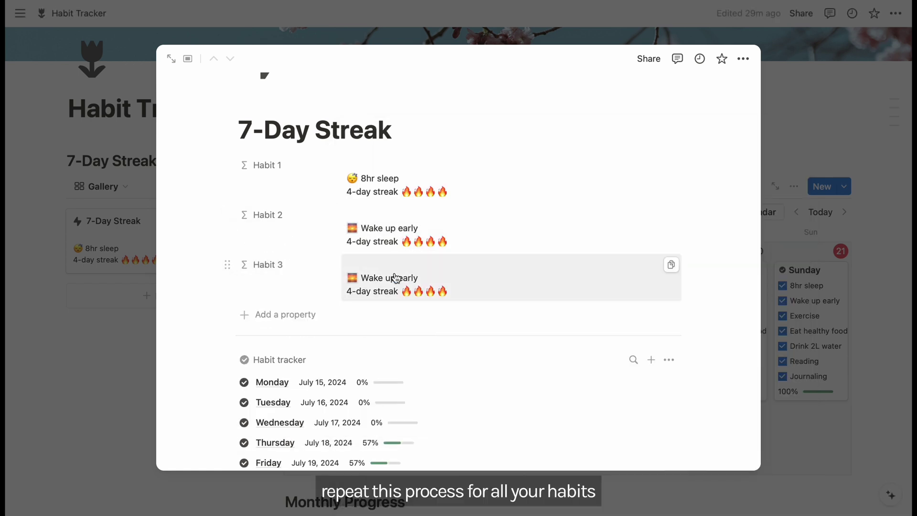
pyautogui.click(396, 278)
pyautogui.press('Return')
pyautogui.write('Exercise \\n" + habit + "-day streak " +')
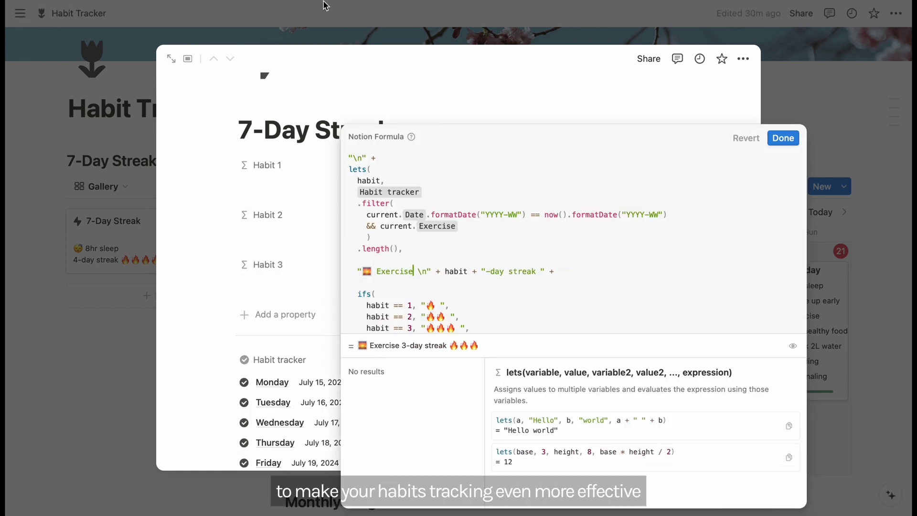
pyautogui.click(783, 138)
# Duplicate Habit 3 as Habit 4, filtered and labelled Eat healthy food
pyautogui.click(228, 264)
pyautogui.click(286, 348)
pyautogui.click(274, 259)
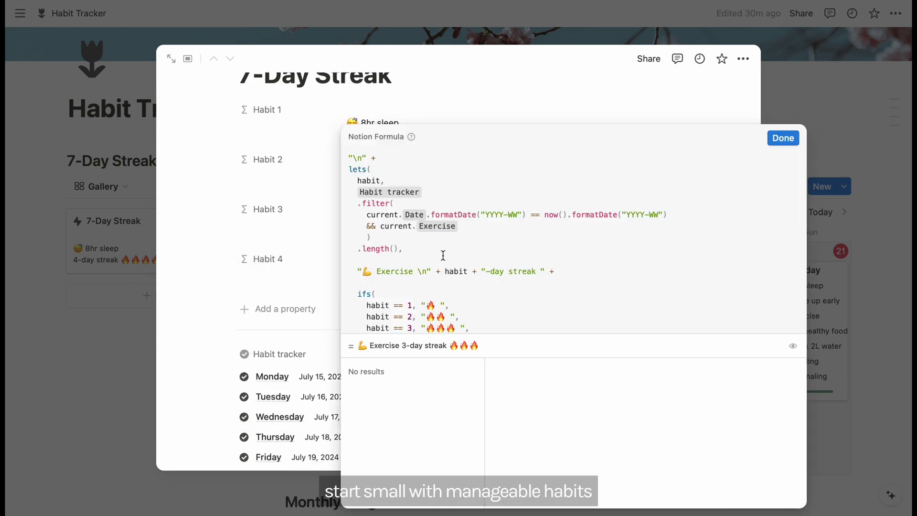
pyautogui.write('ea')
pyautogui.press('Return')
pyautogui.doubleClick(396, 271)
pyautogui.write('Eat healthy f')
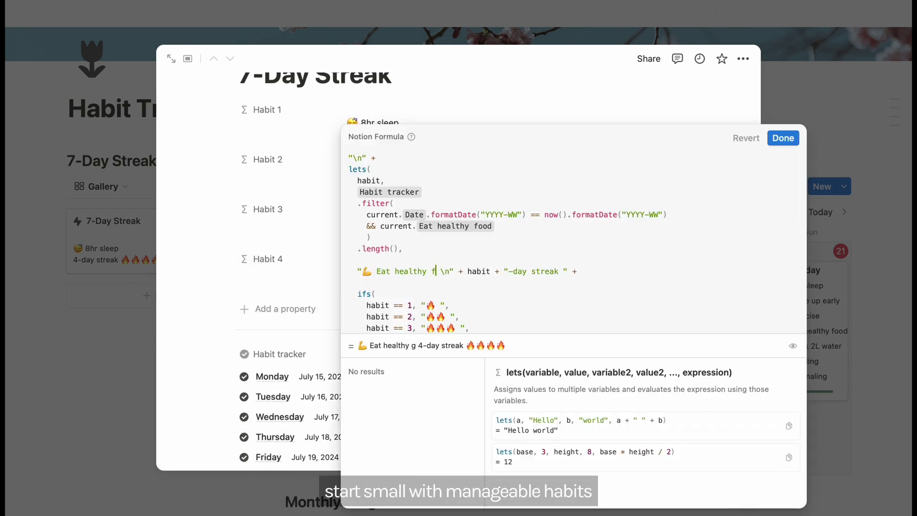
pyautogui.write('ood')
pyautogui.click(783, 139)
# Create Habit 5 from Habit 4, filtered and labelled Drink 2L water
pyautogui.scroll(-1, 221, 242)
pyautogui.click(227, 241)
pyautogui.click(286, 324)
pyautogui.click(285, 292)
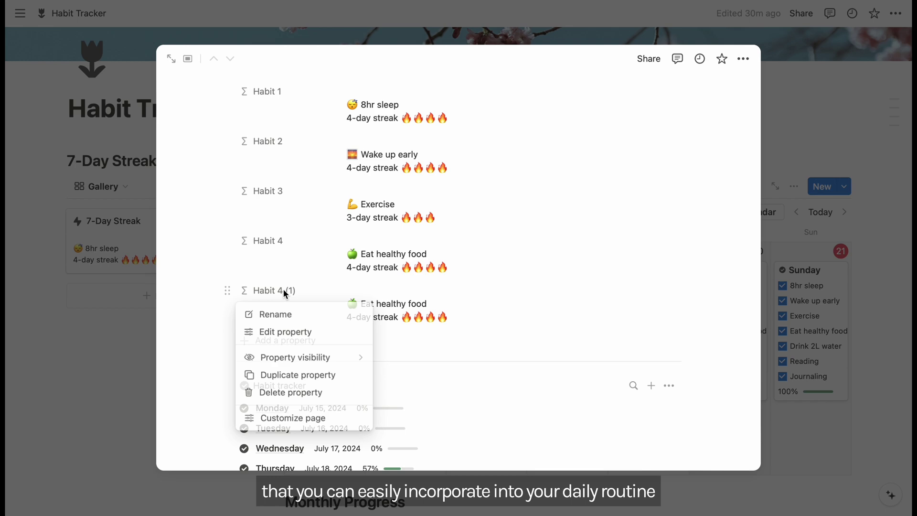
pyautogui.click(285, 332)
pyautogui.write('Habit 5')
pyautogui.click(387, 361)
pyautogui.doubleClick(449, 226)
pyautogui.write('dr')
pyautogui.press('Return')
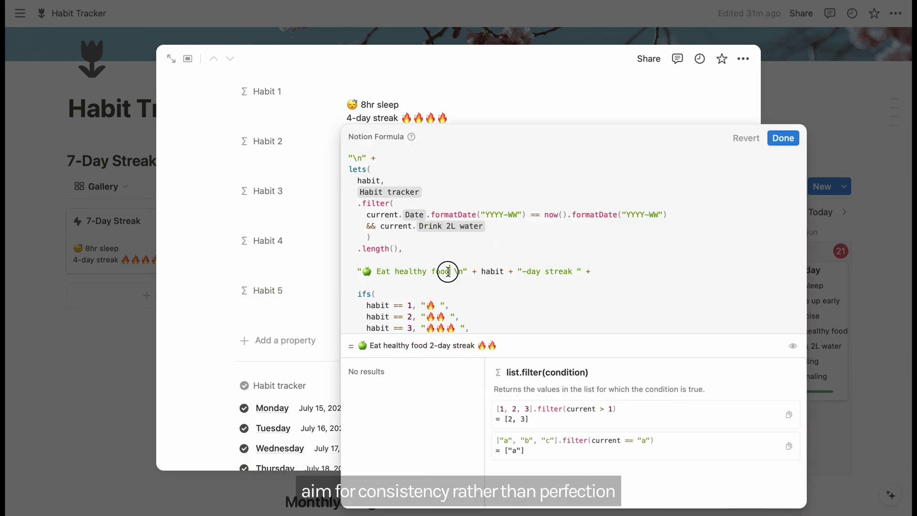
pyautogui.moveTo(448, 272); pyautogui.dragTo(377, 271)
pyautogui.write('Drink 2L water')
pyautogui.click(784, 138)
# Create Habit 6 from Habit 5 with its formula switched to Reading
pyautogui.scroll(-1, 227, 254)
pyautogui.click(228, 254)
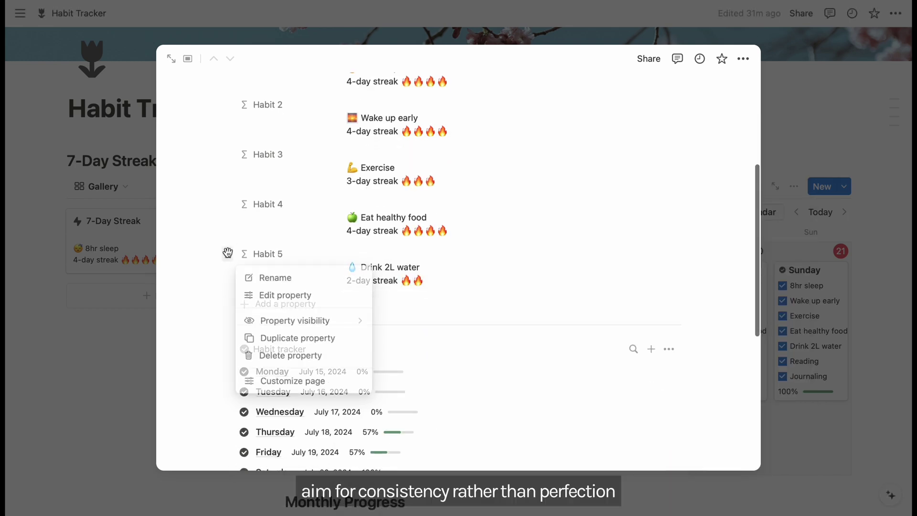
pyautogui.click(275, 316)
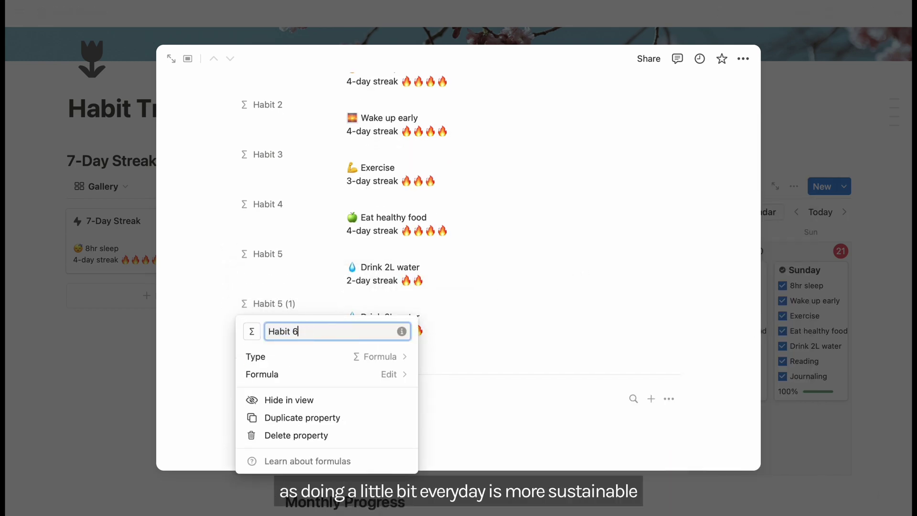
pyautogui.write('Habit 6')
pyautogui.click(390, 374)
pyautogui.write('Reading \\n" + habit + "-day streak " +')
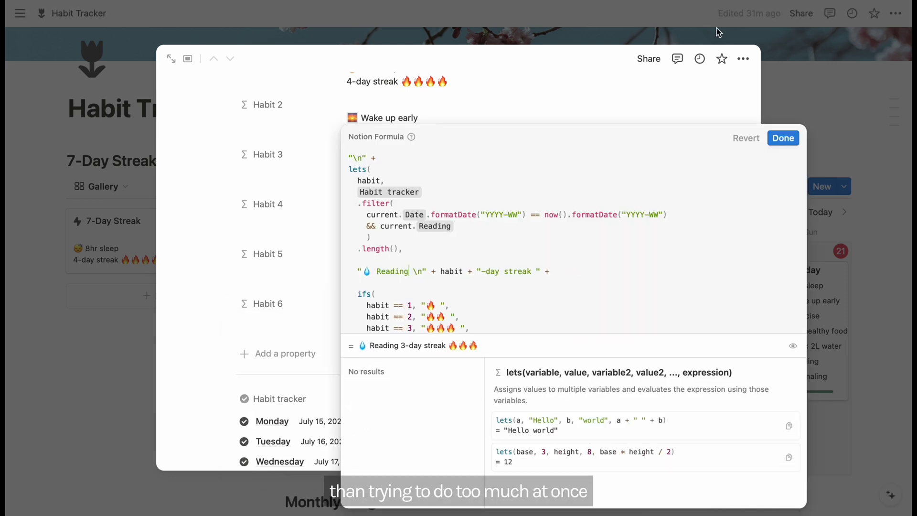
pyautogui.press('Escape')
# Duplicate Habit 6 as Habit 7 and save its Journaling formula
pyautogui.scroll(-3, 569, 238)
pyautogui.click(223, 250)
pyautogui.click(303, 311)
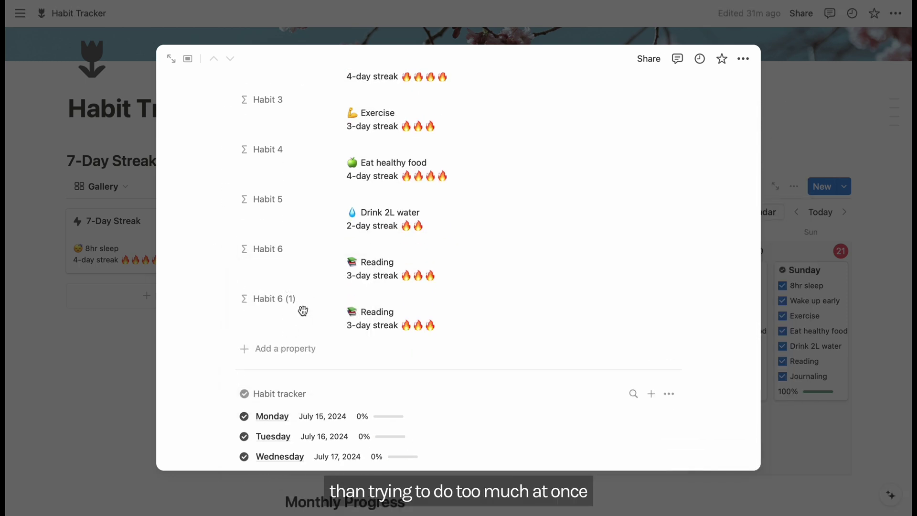
pyautogui.click(275, 298)
pyautogui.click(318, 325)
pyautogui.press('BackSpace')
pyautogui.press('BackSpace')
pyautogui.press('BackSpace')
pyautogui.press('BackSpace')
pyautogui.press('BackSpace')
pyautogui.write('7')
pyautogui.click(563, 296)
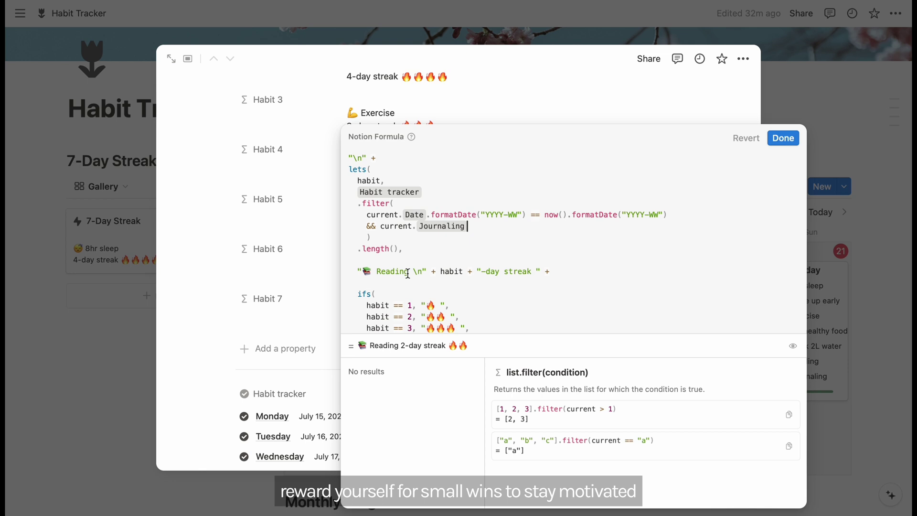
pyautogui.click(791, 141)
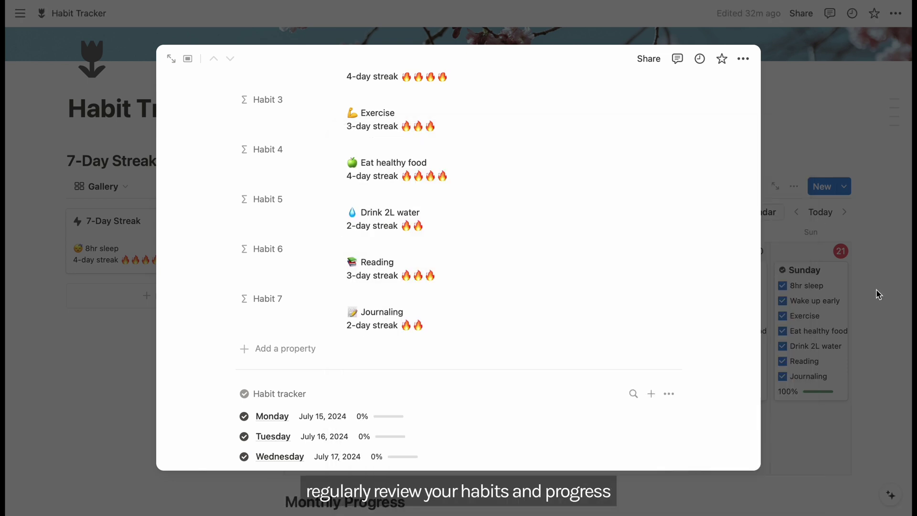
pyautogui.scroll(5, 509, 283)
# Close the preview and make Habit 2 through Habit 6 visible on the 7-Day Streak gallery card
pyautogui.click(890, 300)
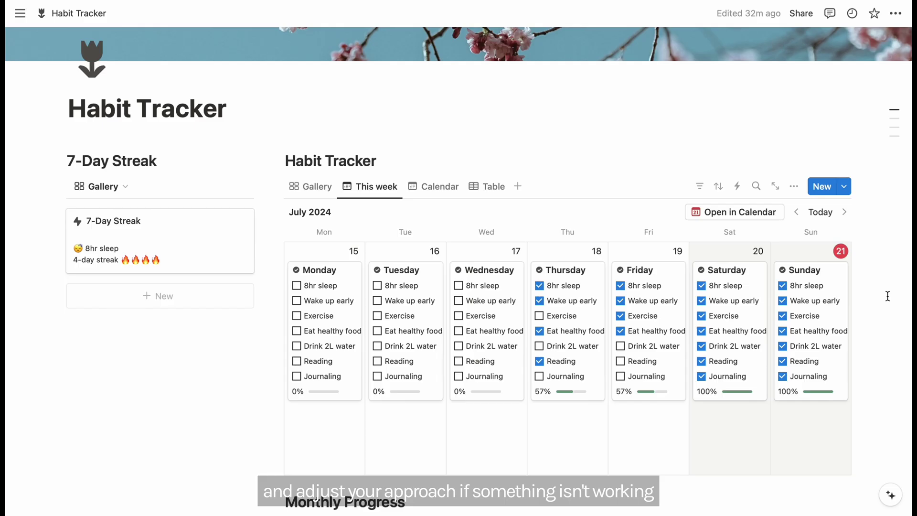
pyautogui.scroll(-1, 888, 296)
pyautogui.click(212, 175)
pyautogui.click(409, 266)
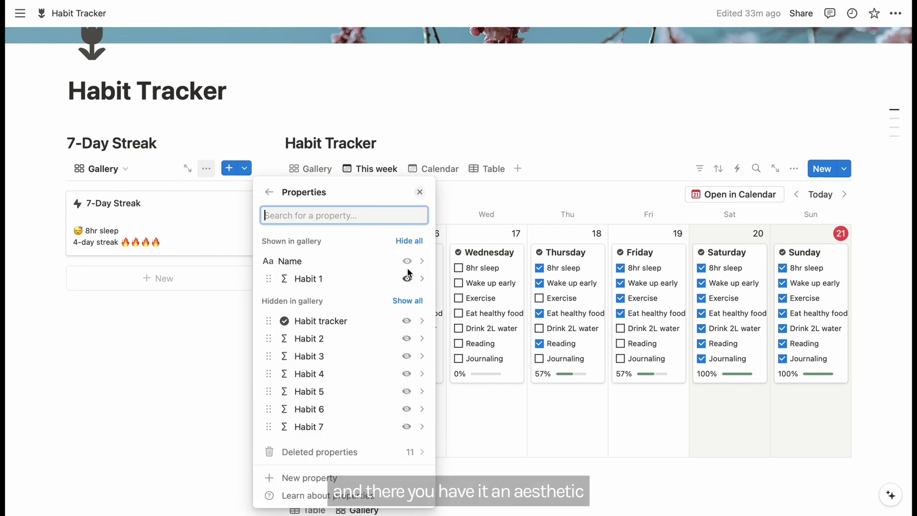
pyautogui.click(407, 339)
pyautogui.click(406, 356)
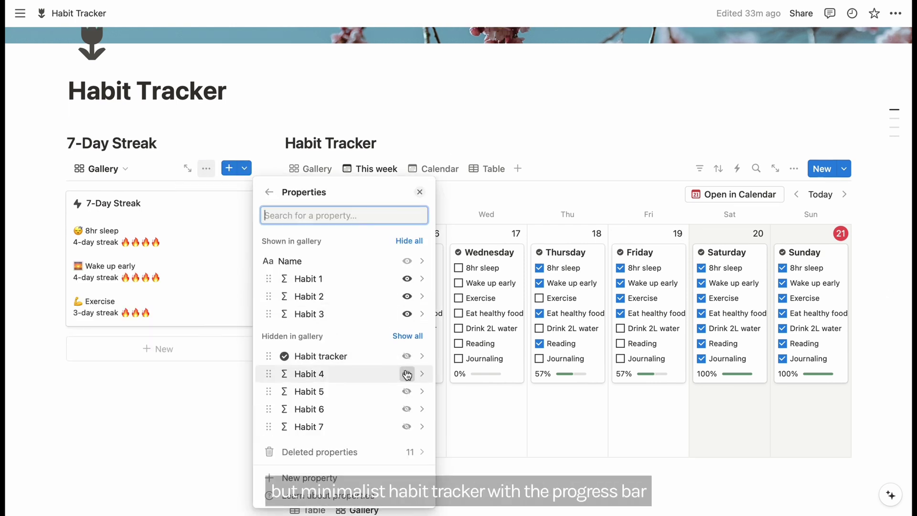
pyautogui.click(407, 374)
pyautogui.click(407, 391)
pyautogui.click(407, 409)
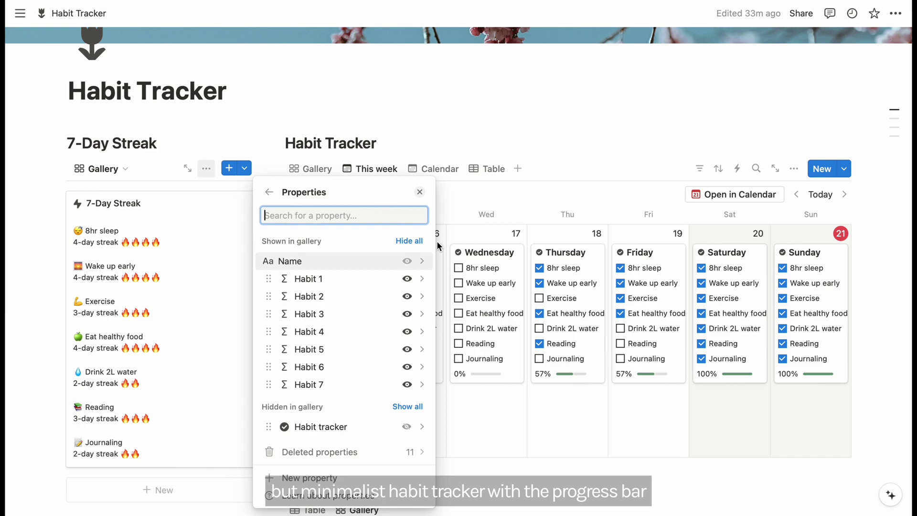
pyautogui.click(420, 193)
# Tick Monday's Reading plus Tuesday's 8hr sleep and Wake up early checkboxes
pyautogui.scroll(-3, 885, 270)
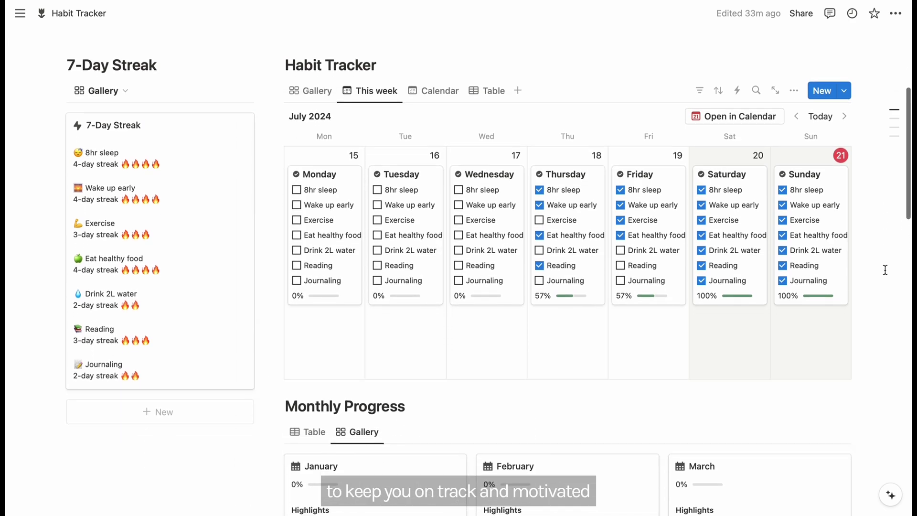
pyautogui.scroll(-12, 885, 270)
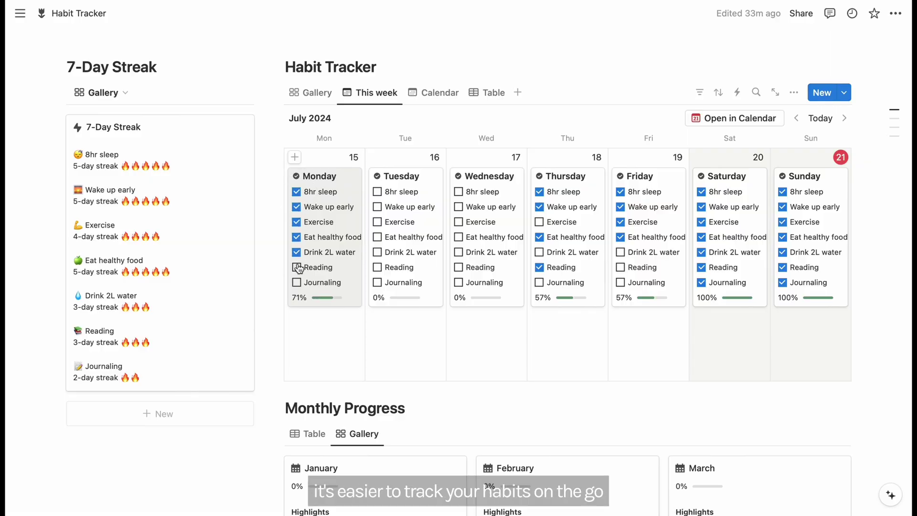
pyautogui.click(296, 267)
pyautogui.click(377, 191)
pyautogui.click(377, 207)
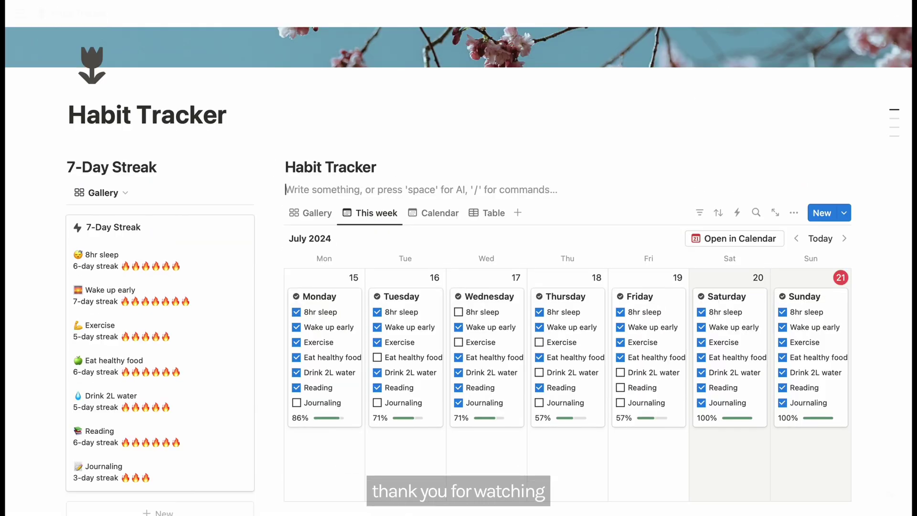
# Insert a callout above the board containing the pasted habit-tracking sentence
pyautogui.write('/c')
pyautogui.press('Return')
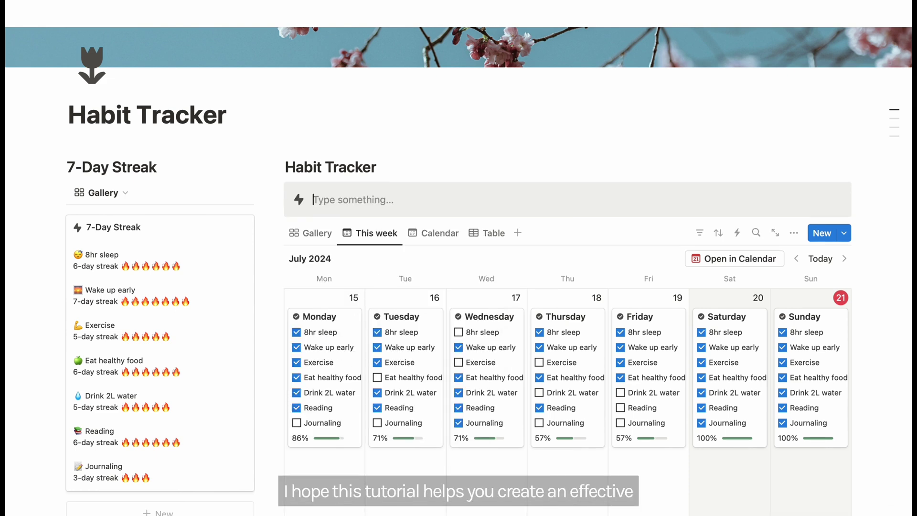
pyautogui.write('Here you can track your daily habit to keep you consistent and motivated.')
# Add a divider, drag it inside the callout, and move the weekly board up beneath it
pyautogui.scroll(-2, 490, 158)
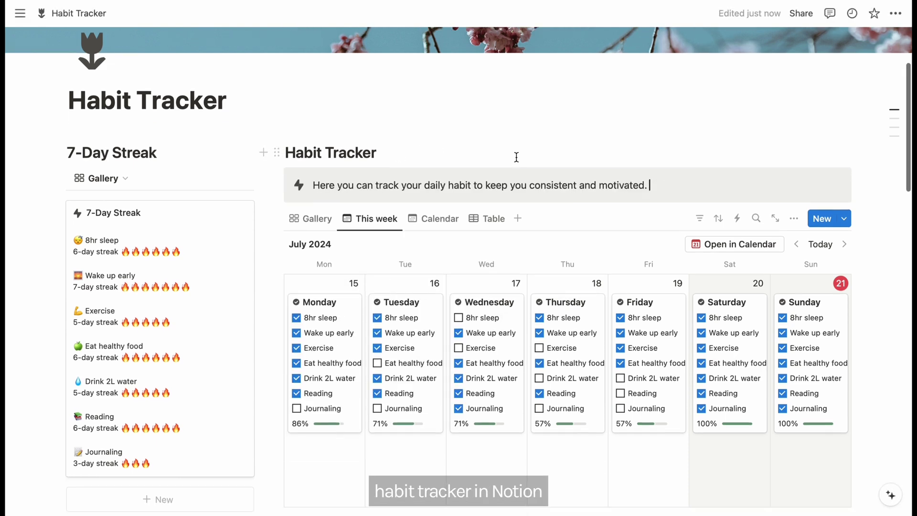
pyautogui.click(358, 176)
pyautogui.write('/div')
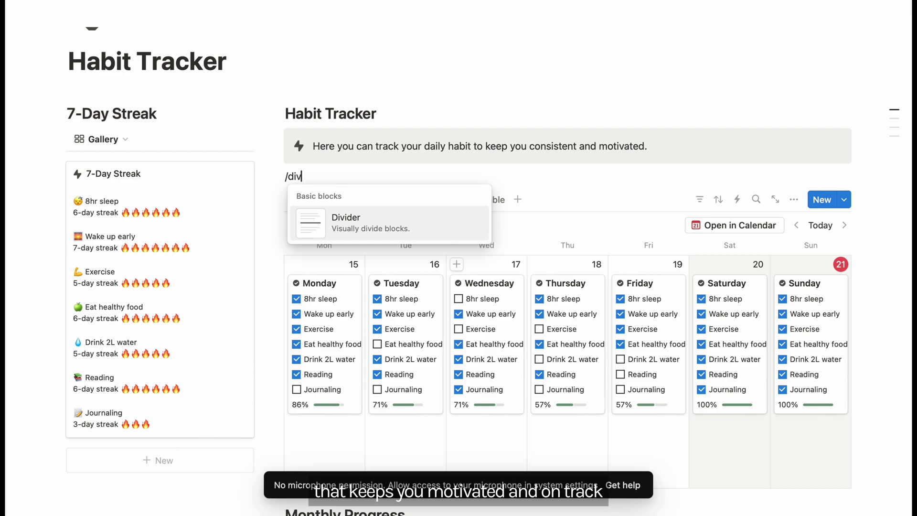
pyautogui.press('Return')
pyautogui.moveTo(279, 170); pyautogui.dragTo(322, 159)
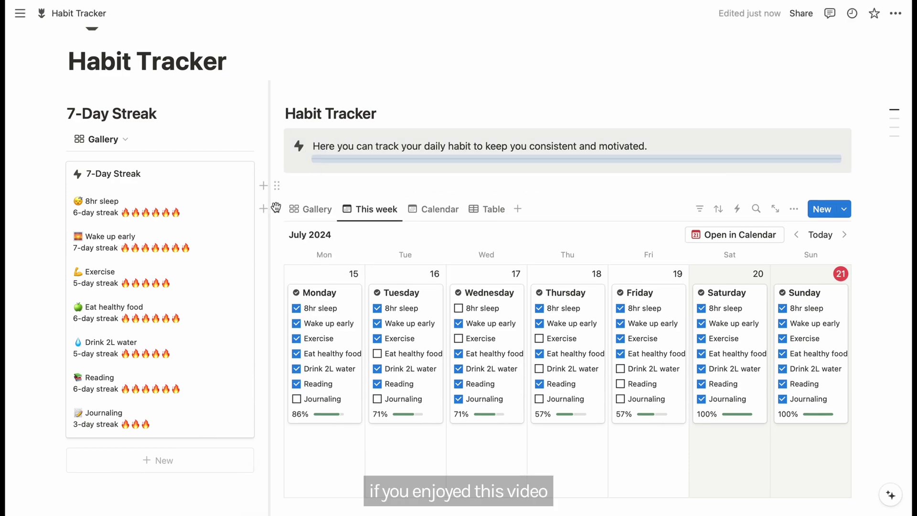
pyautogui.moveTo(272, 206); pyautogui.dragTo(341, 162)
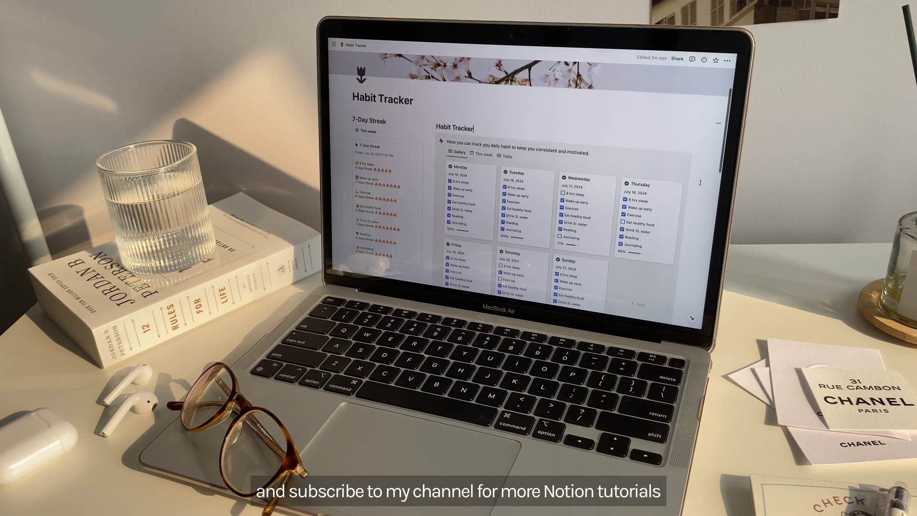
pyautogui.scroll(-4, 701, 182)
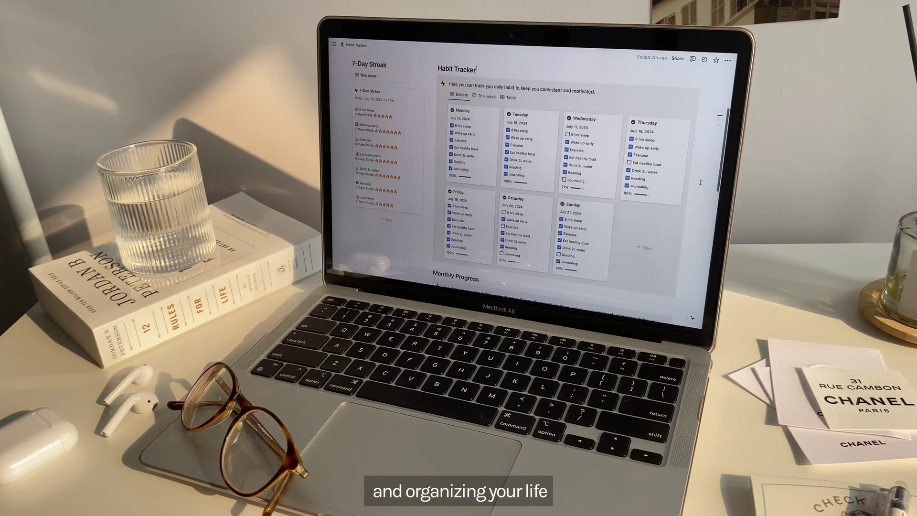
pyautogui.scroll(-5, 701, 182)
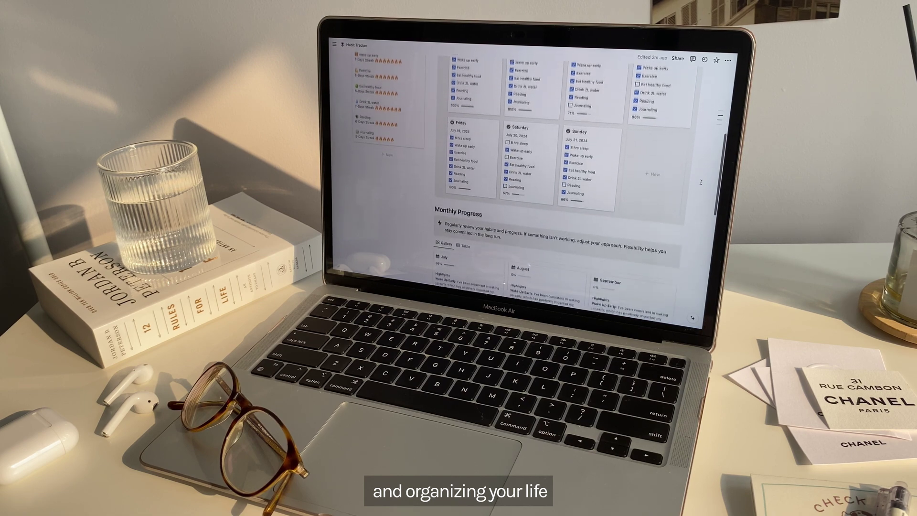
pyautogui.scroll(-5, 701, 182)
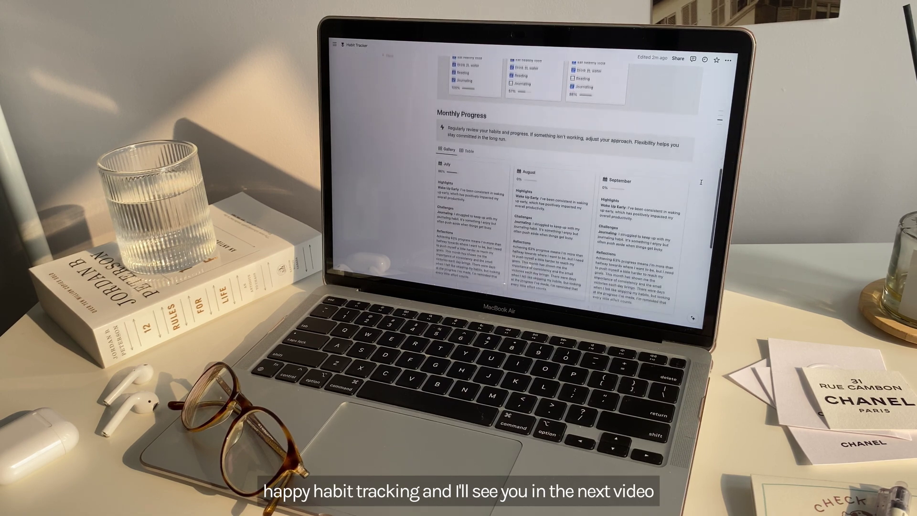